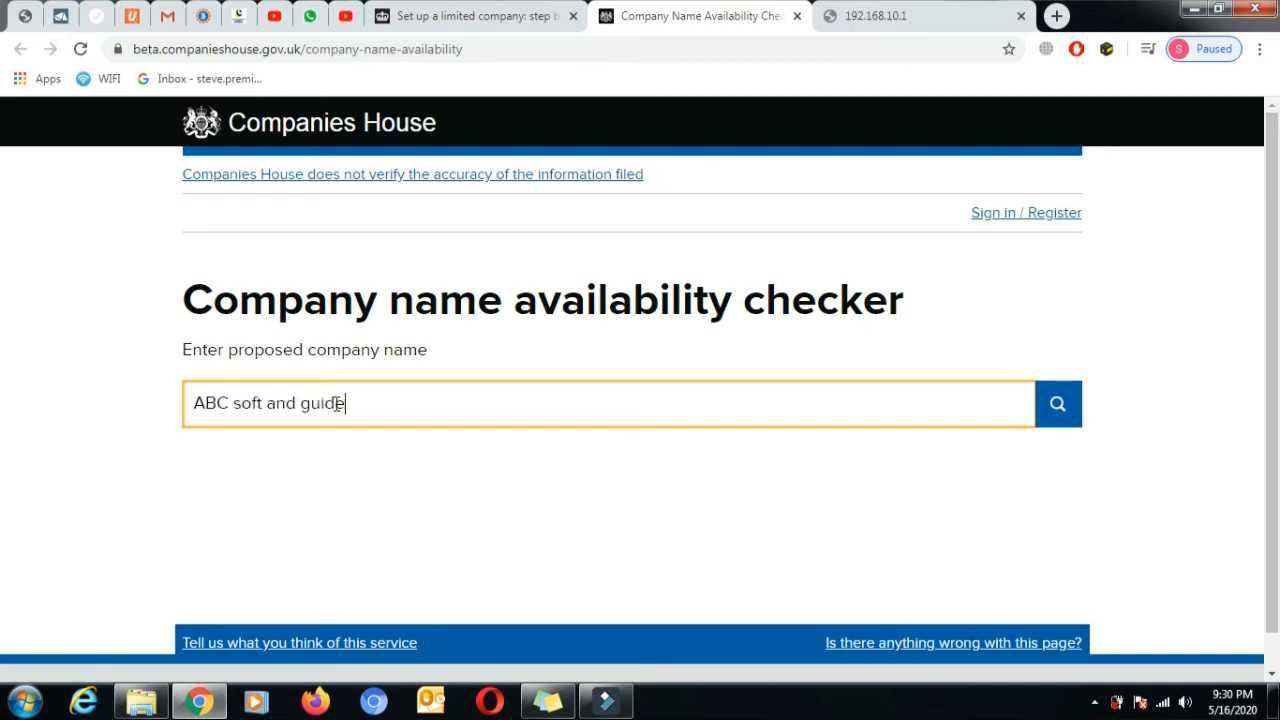
# - Search Companies House for 'ABC soft and guide ltd', confirm there are no exact matches, and return to the guide
pyautogui.press('Return')
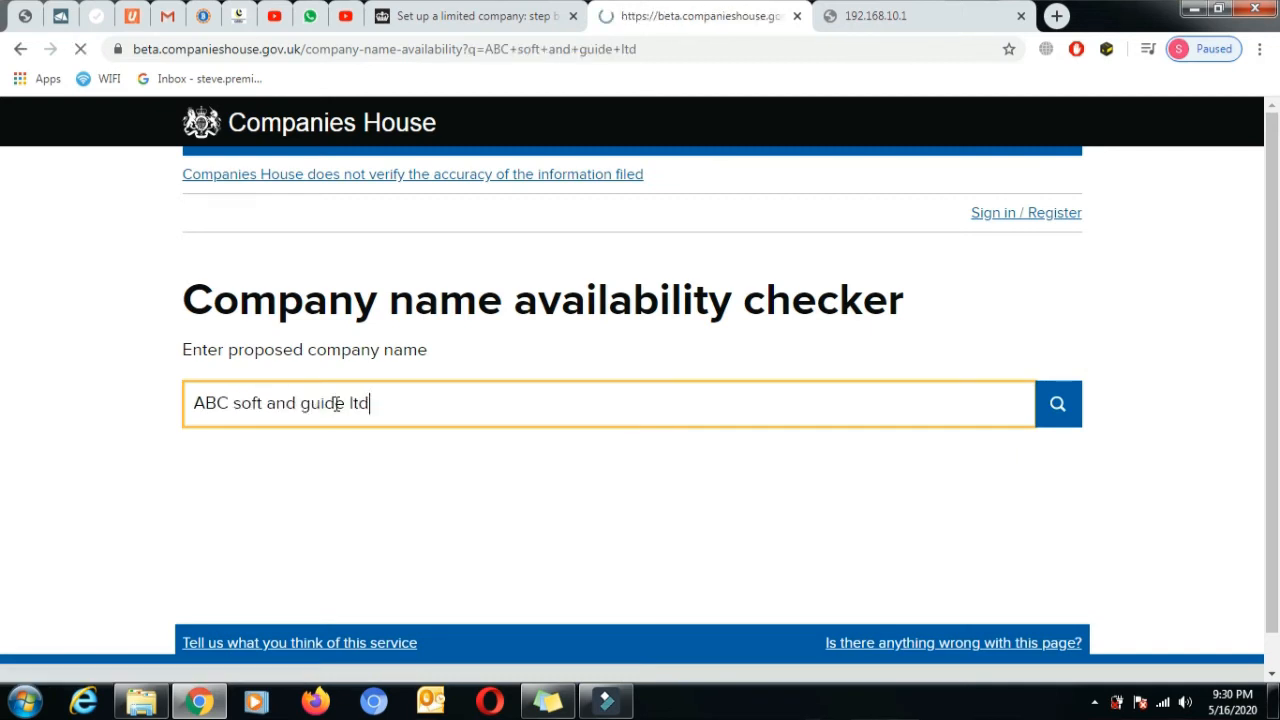
pyautogui.moveTo(181, 567); pyautogui.dragTo(271, 594)
pyautogui.tripleClick(375, 401)
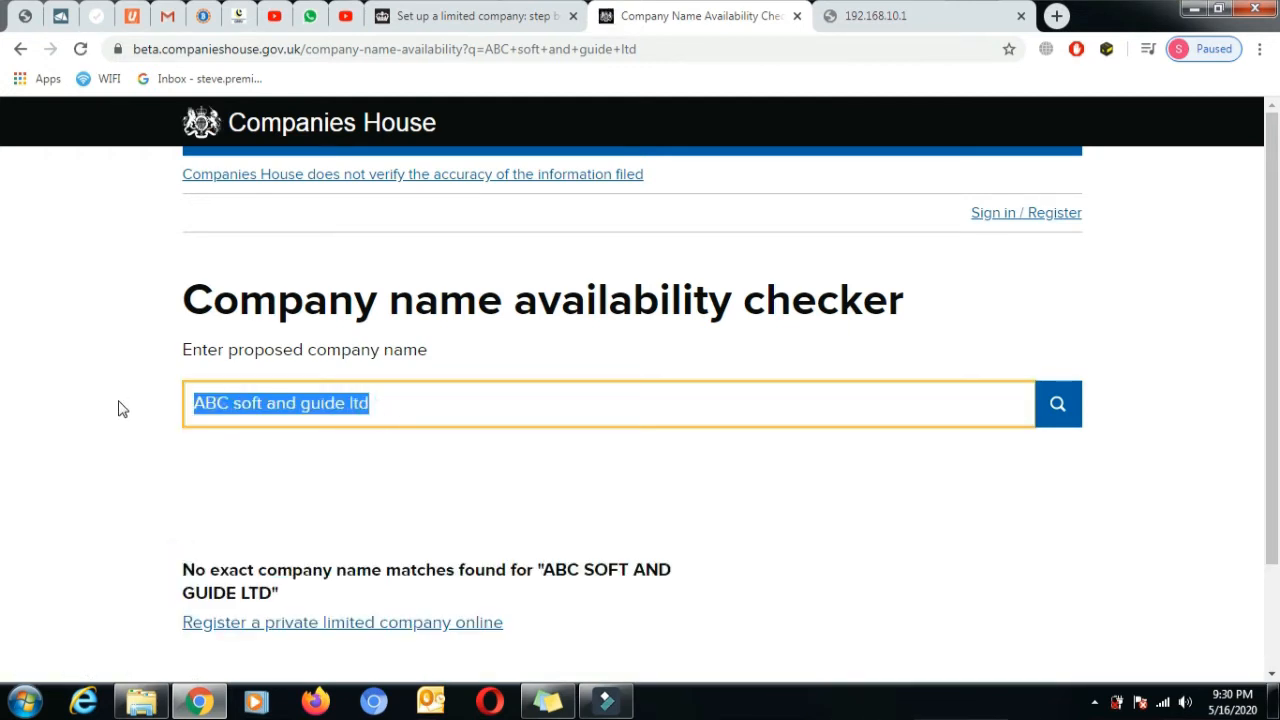
pyautogui.click(470, 16)
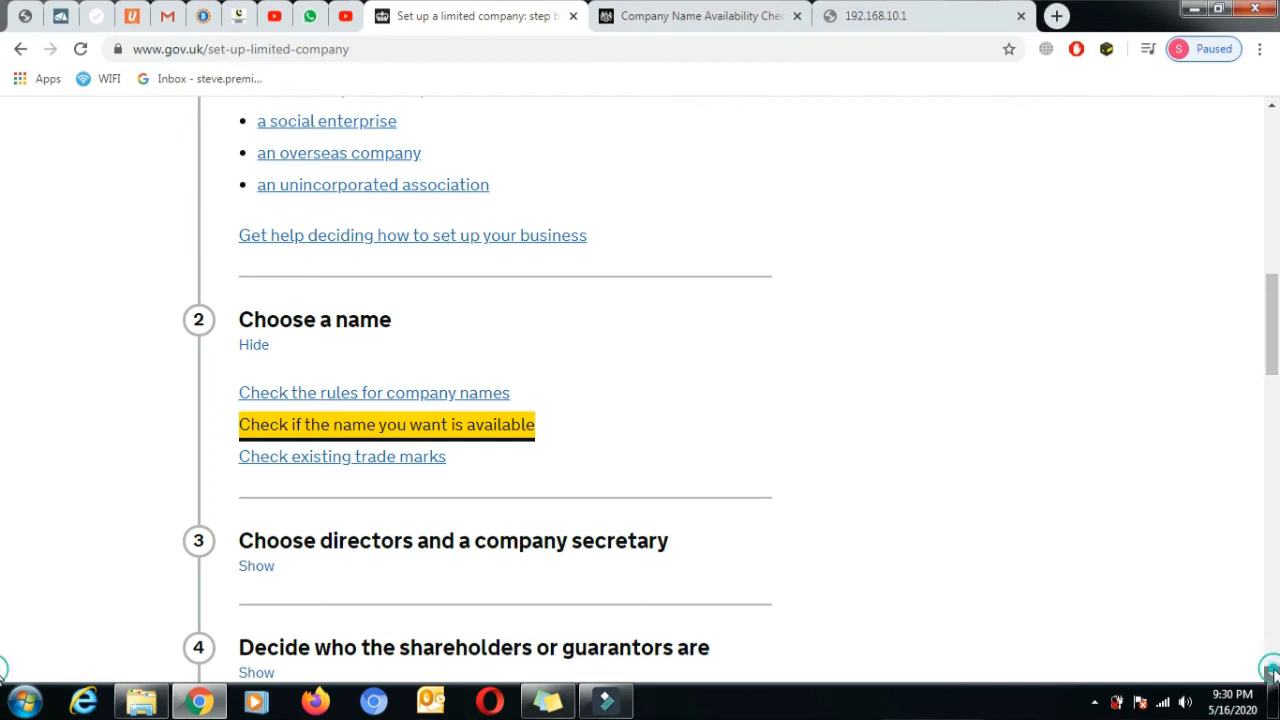
# - Expand the directors step, open the directors' responsibilities guide in a new tab, and close unused tabs
pyautogui.scroll(-2, 1100, 640)
pyautogui.click(257, 379)
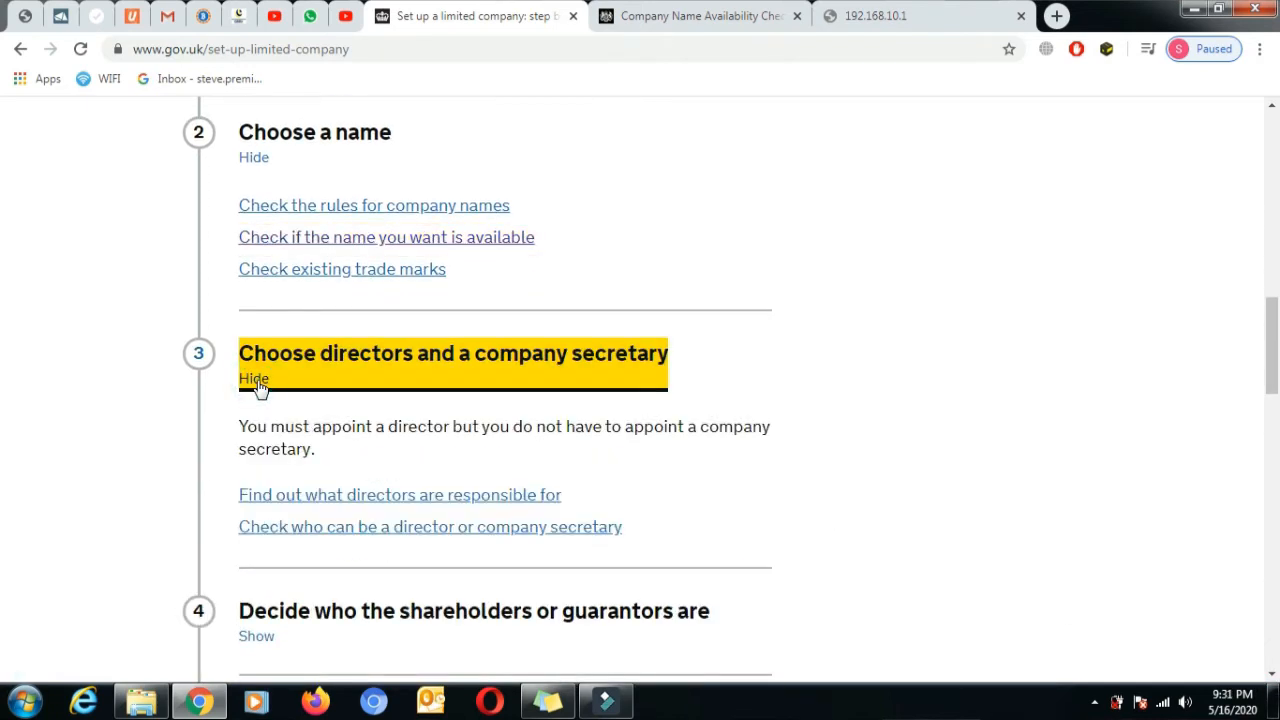
pyautogui.rightClick(388, 507)
pyautogui.click(491, 324)
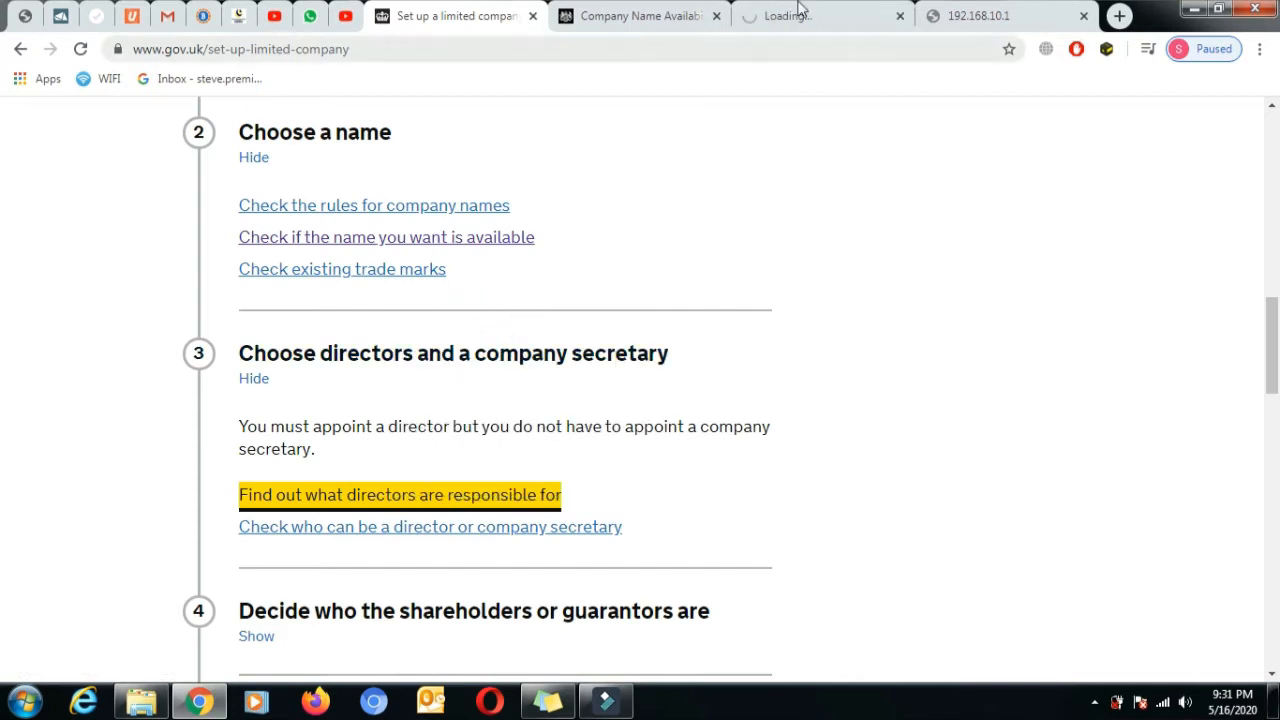
pyautogui.click(716, 16)
pyautogui.click(688, 15)
pyautogui.click(889, 16)
# - Read the directors' responsibilities guide, then expand the shareholders or guarantors step in the setup guide
pyautogui.click(1273, 676)
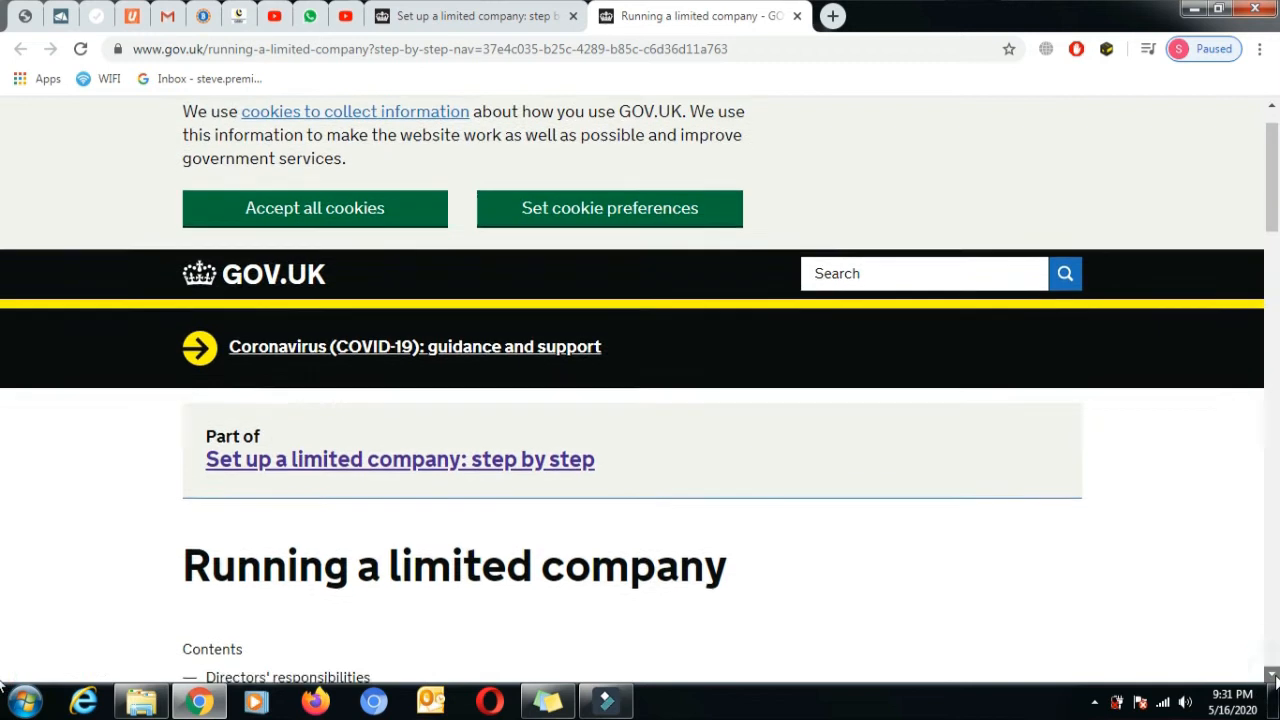
pyautogui.click(1273, 677)
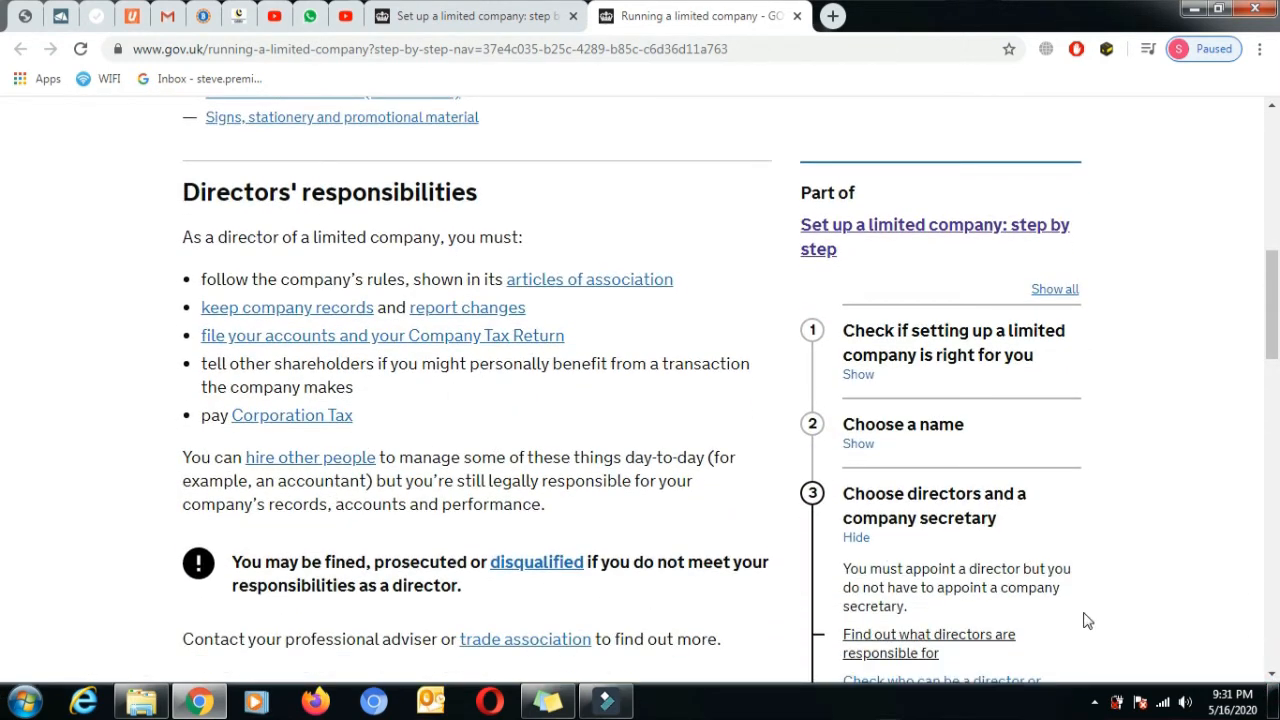
pyautogui.click(1273, 677)
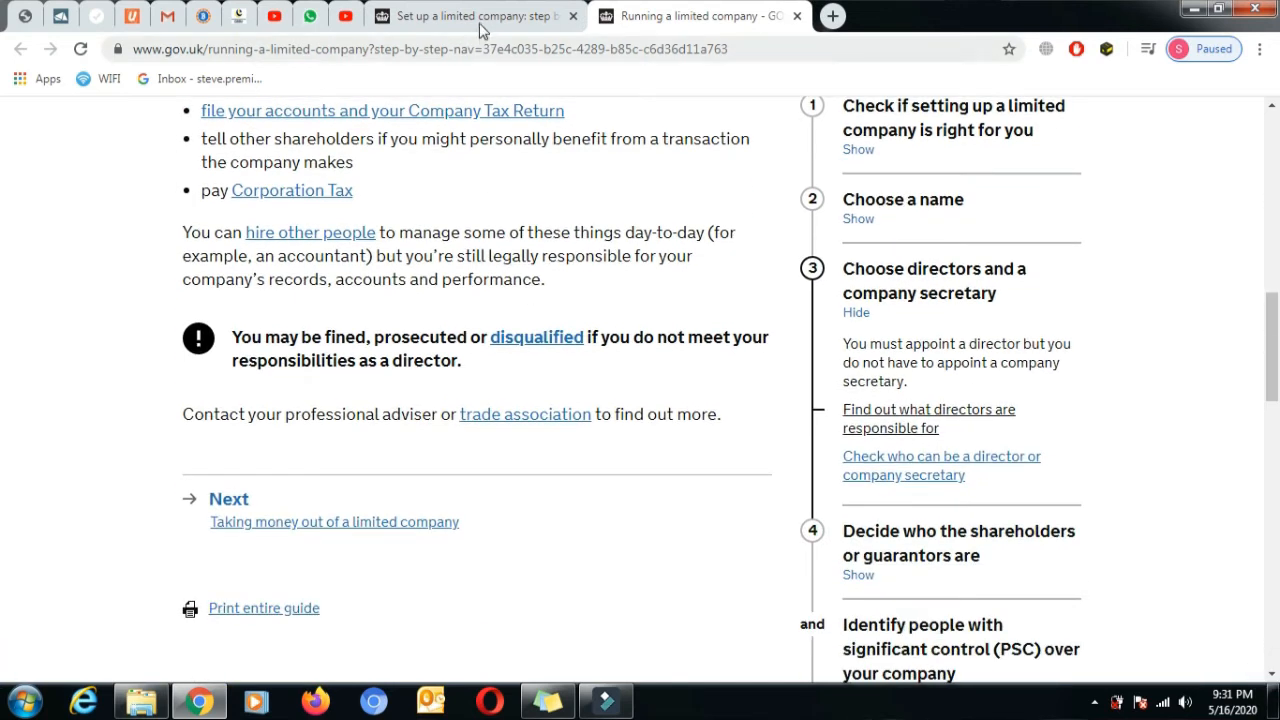
pyautogui.click(479, 30)
pyautogui.scroll(-3, 797, 546)
pyautogui.click(258, 375)
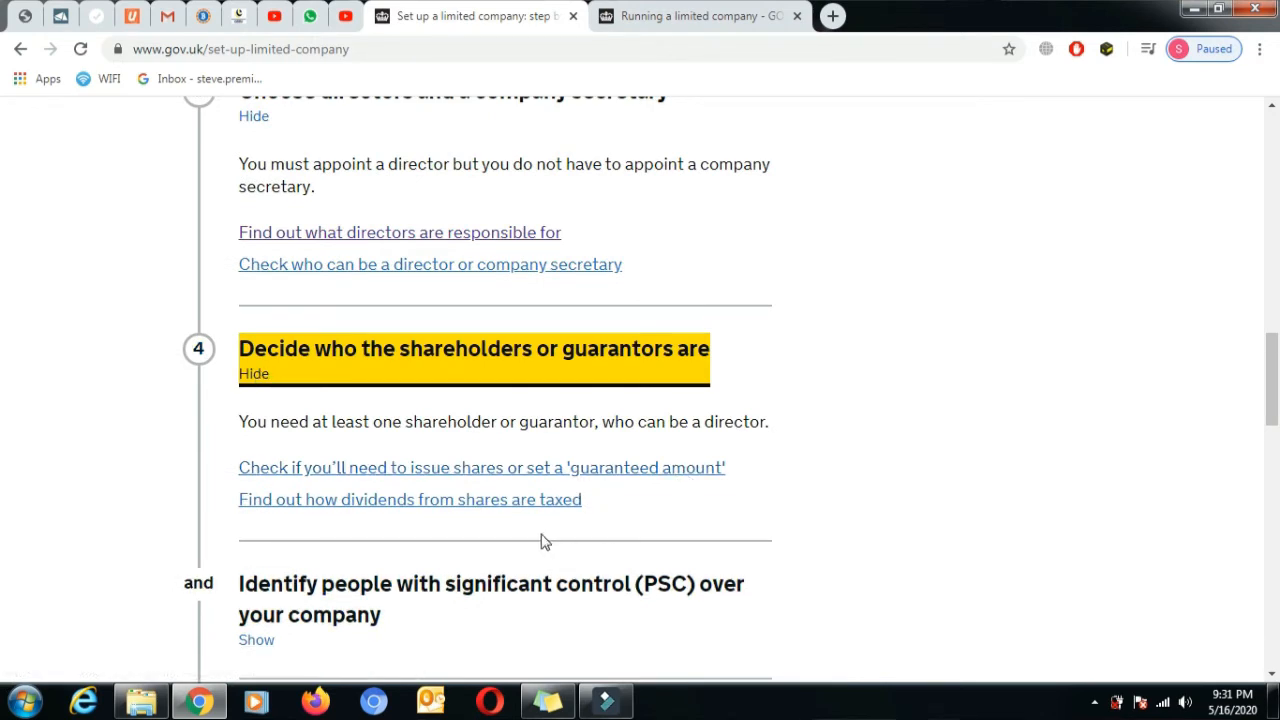
# - Expand the people with significant control step and highlight part of its text
pyautogui.click(1272, 675)
pyautogui.click(1272, 675)
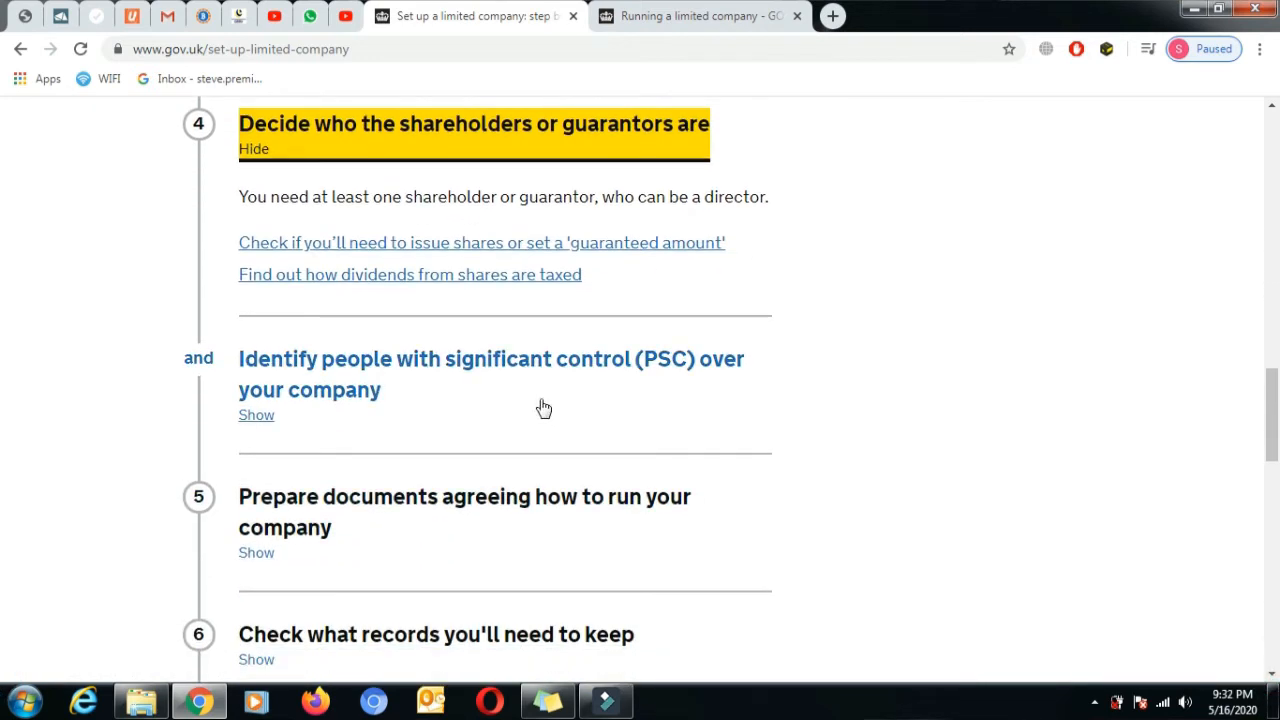
pyautogui.click(256, 415)
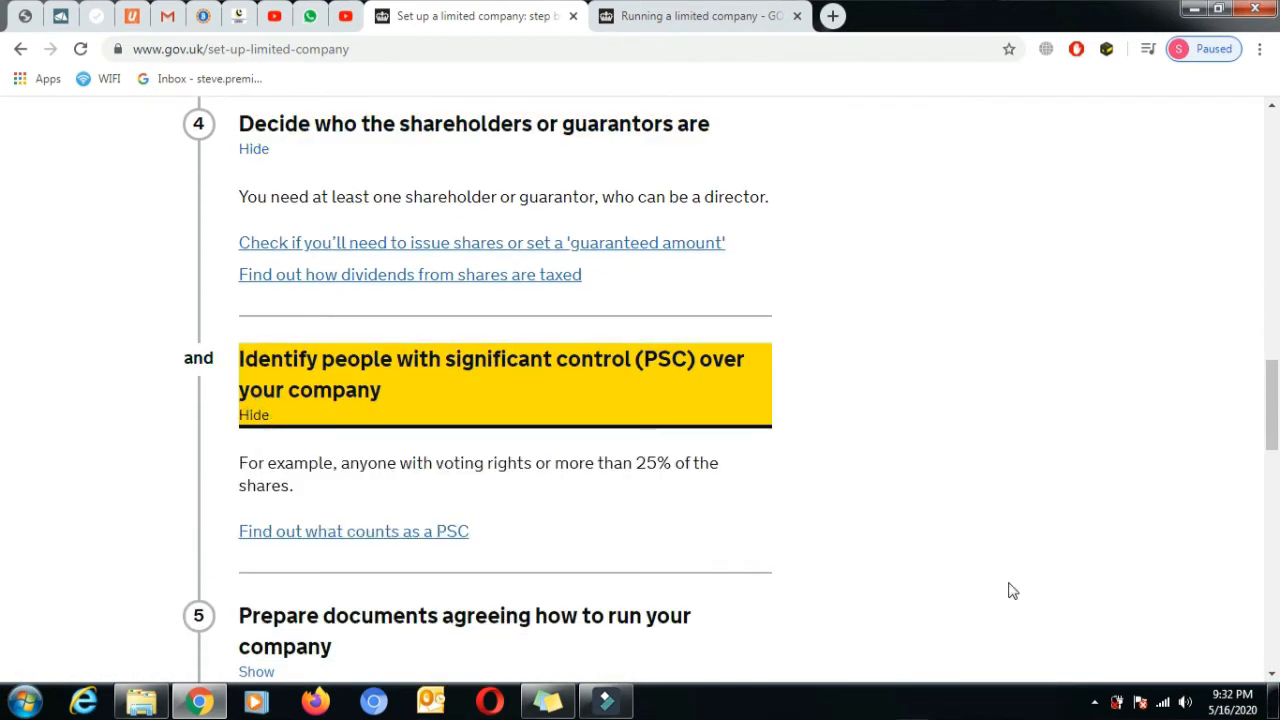
pyautogui.scroll(-1, 869, 560)
pyautogui.moveTo(555, 425); pyautogui.dragTo(718, 452)
pyautogui.scroll(-6, 1272, 675)
# - Expand the company documents, records and Register your company steps, then open the Companies House registration page
pyautogui.click(255, 373)
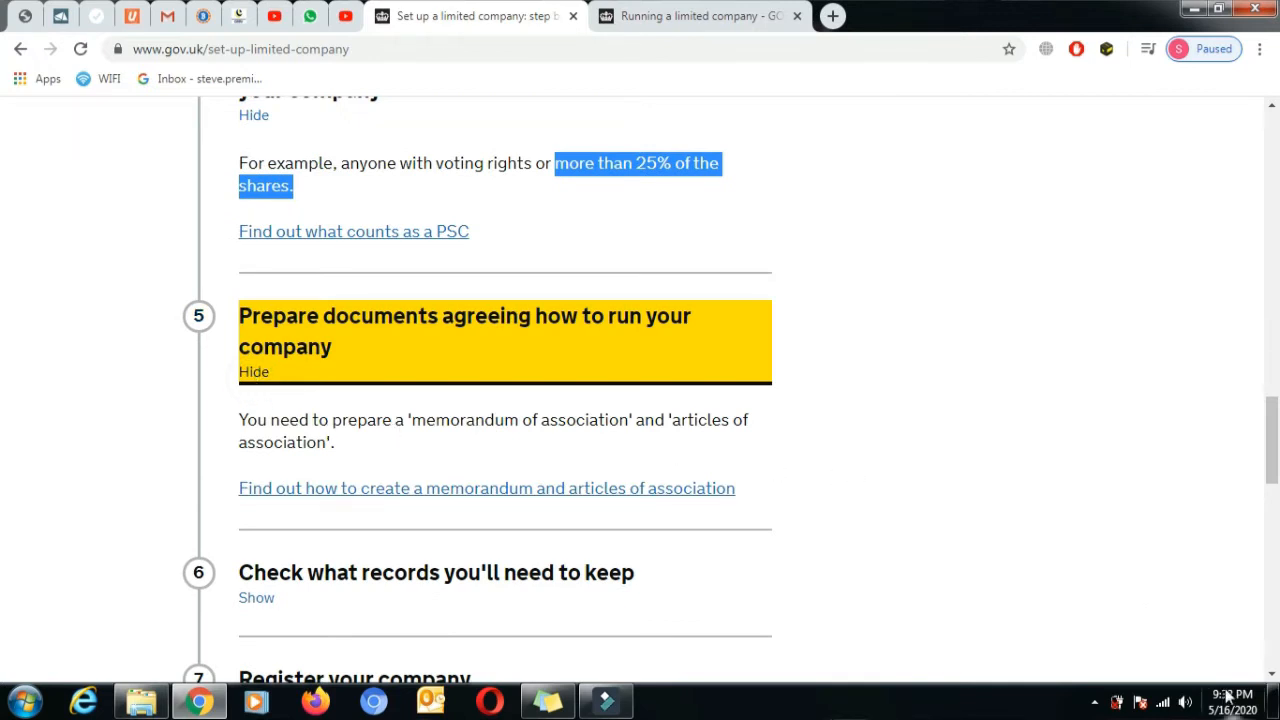
pyautogui.scroll(-4, 1272, 675)
pyautogui.scroll(-1, 1272, 675)
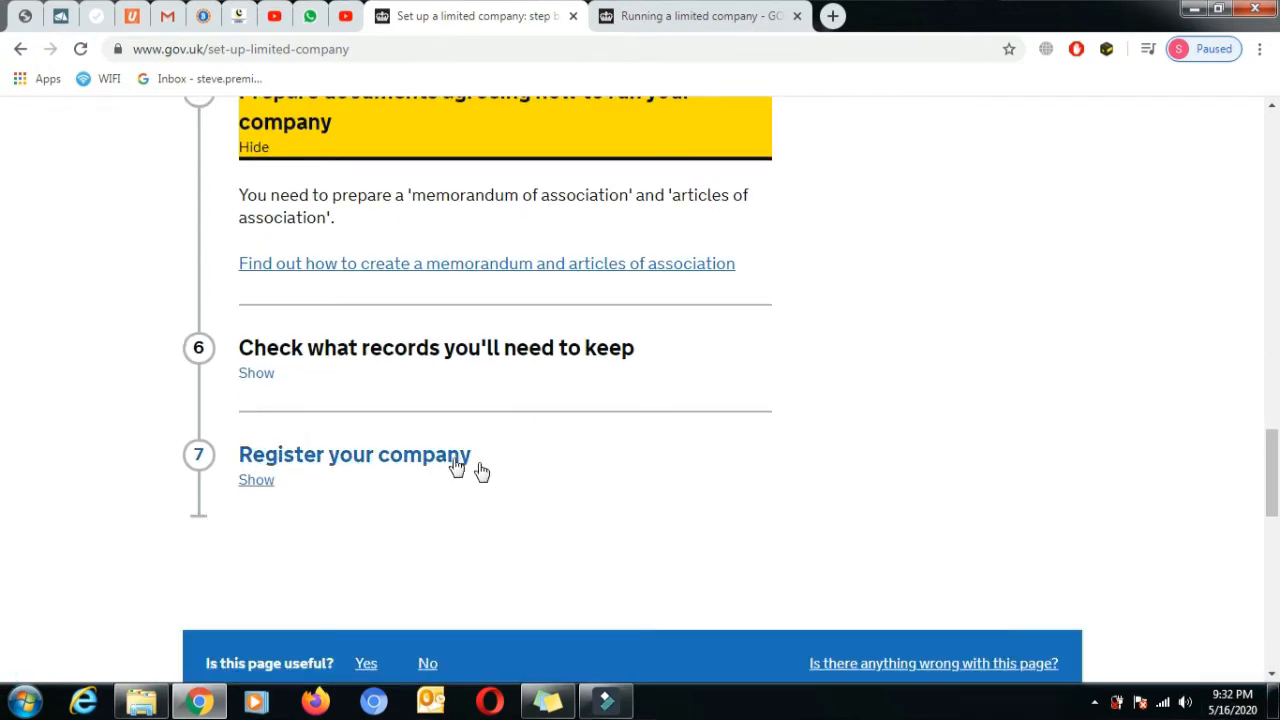
pyautogui.click(256, 378)
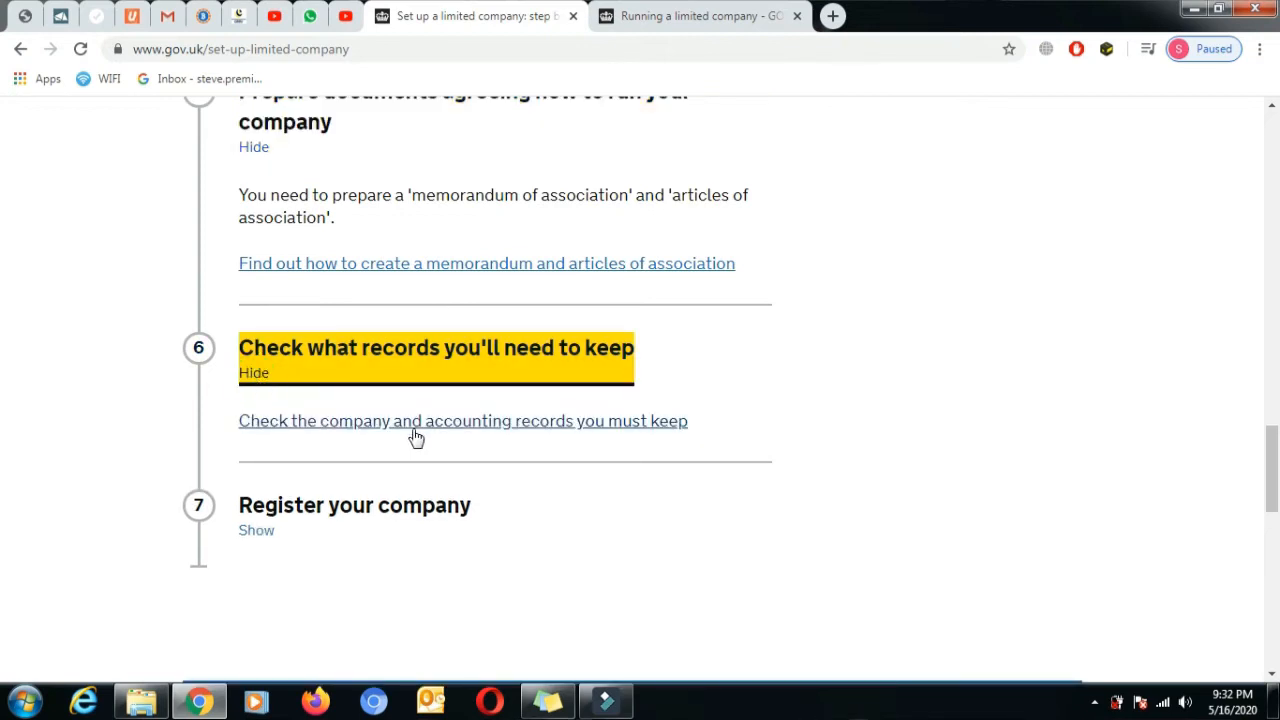
pyautogui.click(256, 531)
pyautogui.moveTo(1272, 430); pyautogui.dragTo(1276, 477)
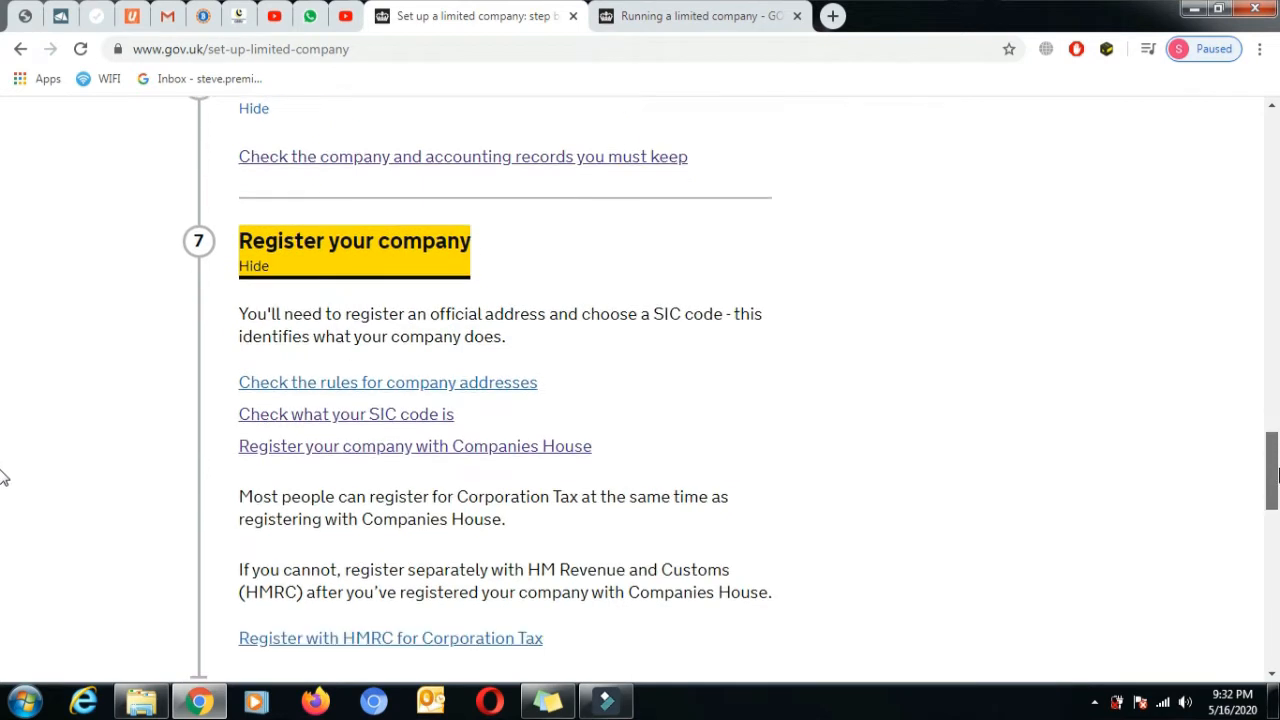
pyautogui.click(499, 456)
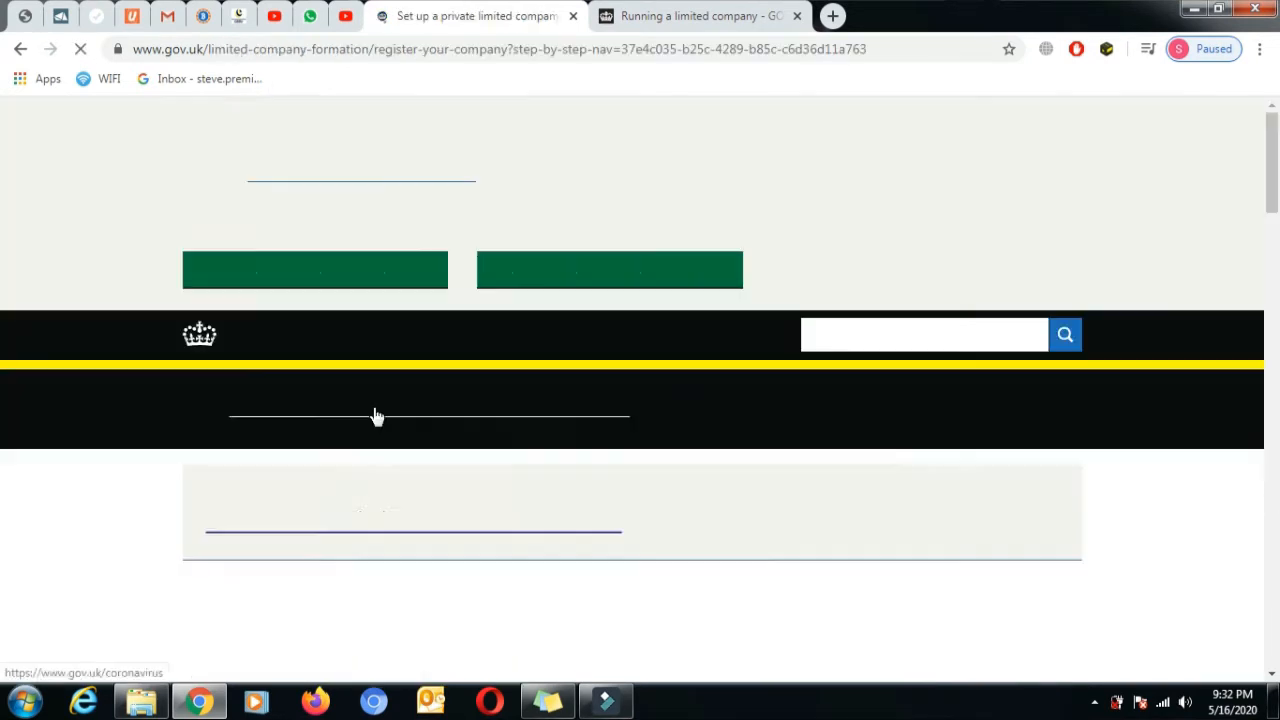
# - Review the registration page, noting the £12 fee and 24-hour turnaround, and start the Register now service
pyautogui.rightClick(374, 407)
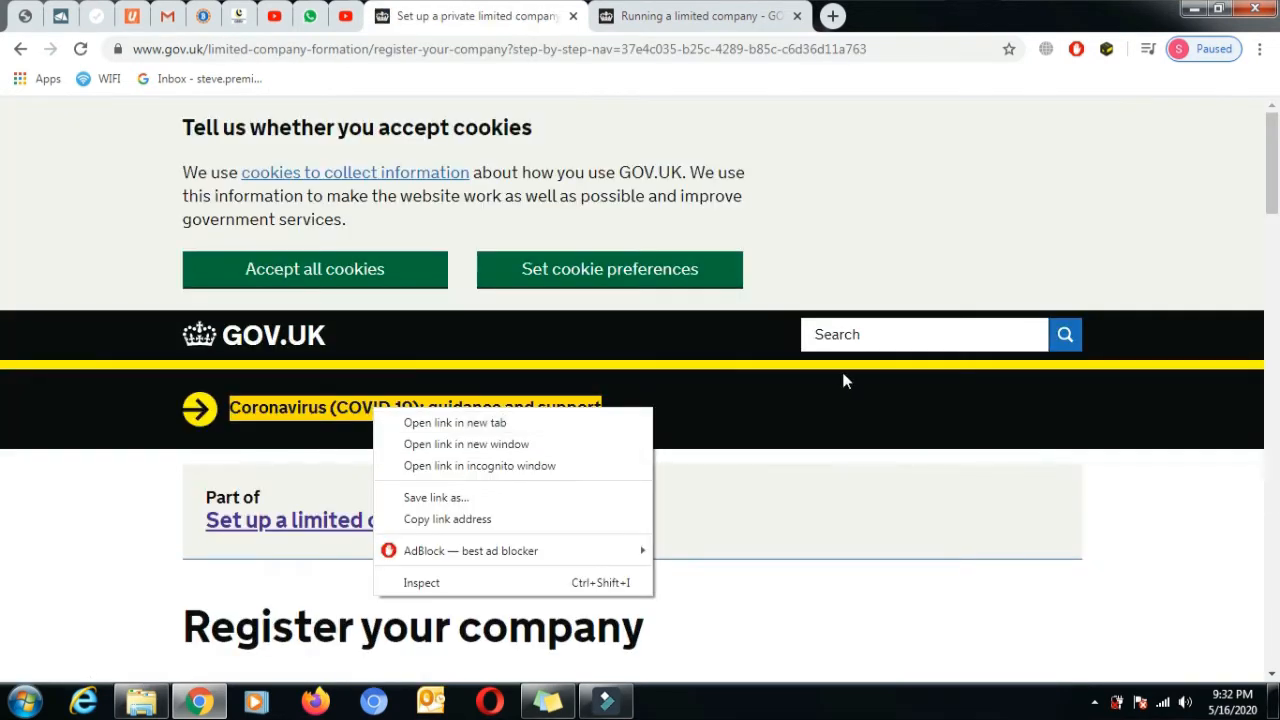
pyautogui.scroll(-7, 1272, 677)
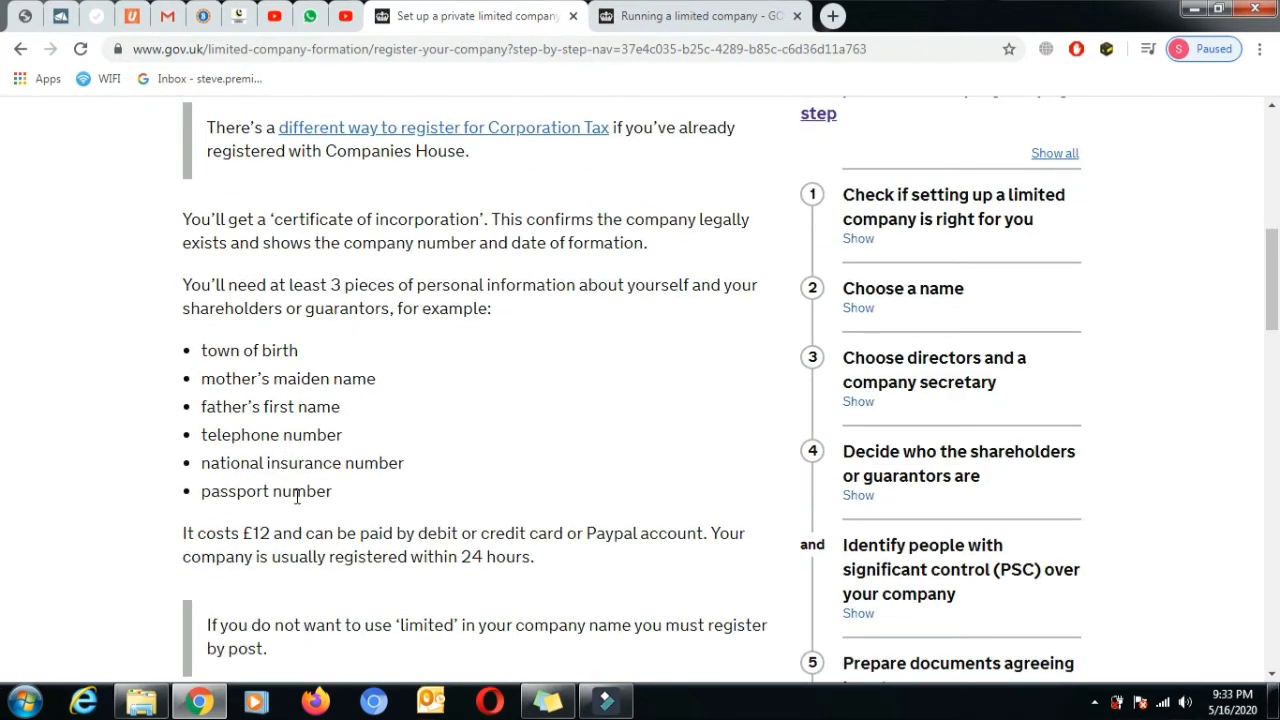
pyautogui.moveTo(252, 533); pyautogui.dragTo(272, 533)
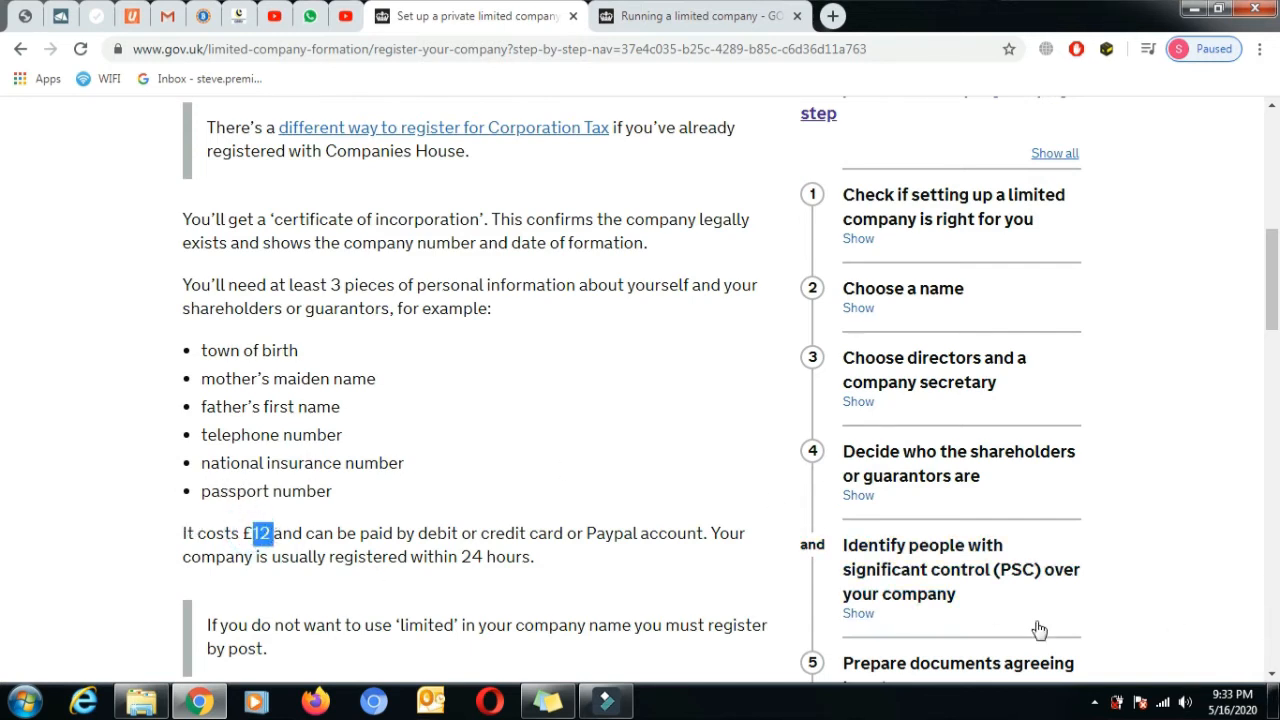
pyautogui.moveTo(706, 527); pyautogui.dragTo(721, 560)
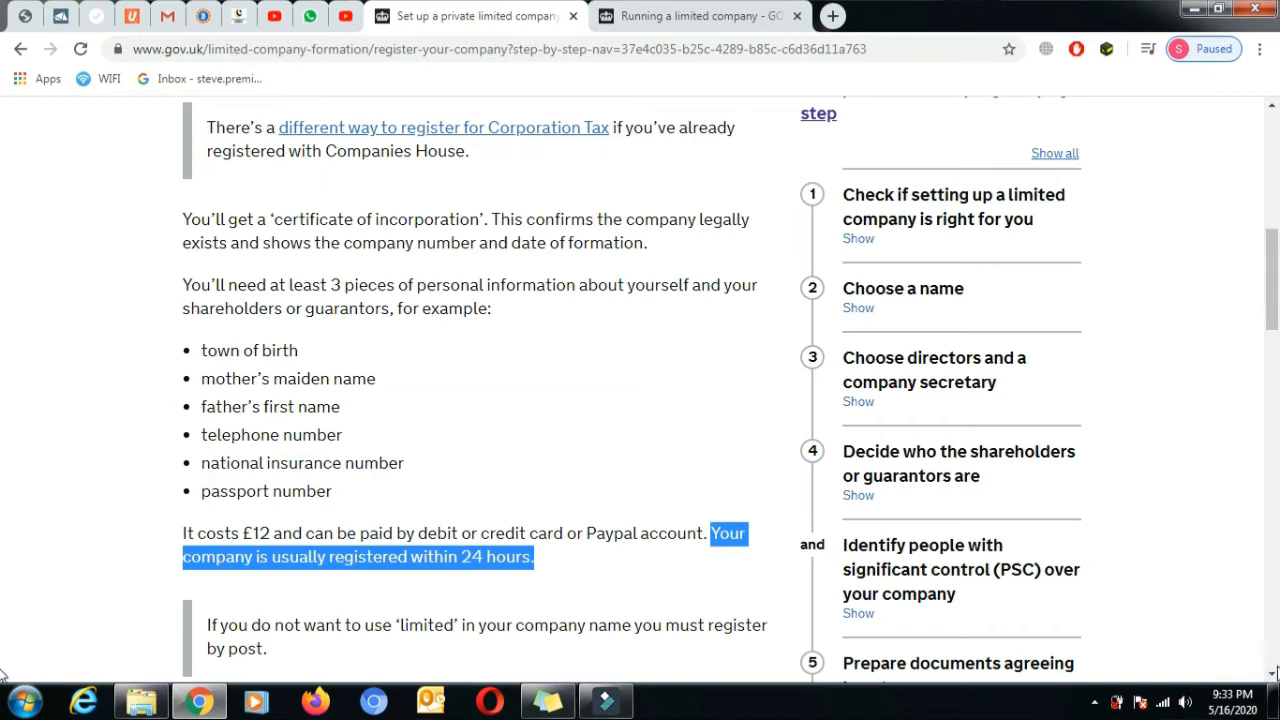
pyautogui.scroll(-3, 305, 578)
pyautogui.click(305, 566)
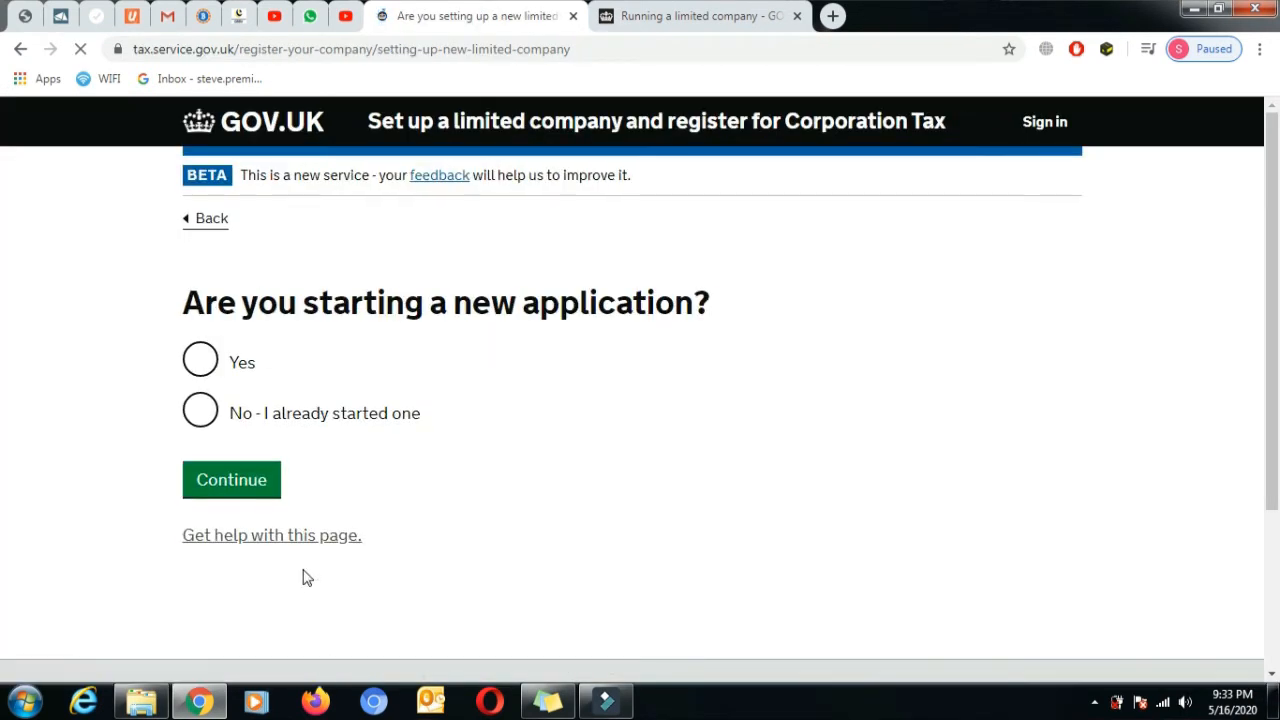
# - Confirm this is a new application and agree to pay by card or PayPal
pyautogui.click(215, 364)
pyautogui.click(228, 479)
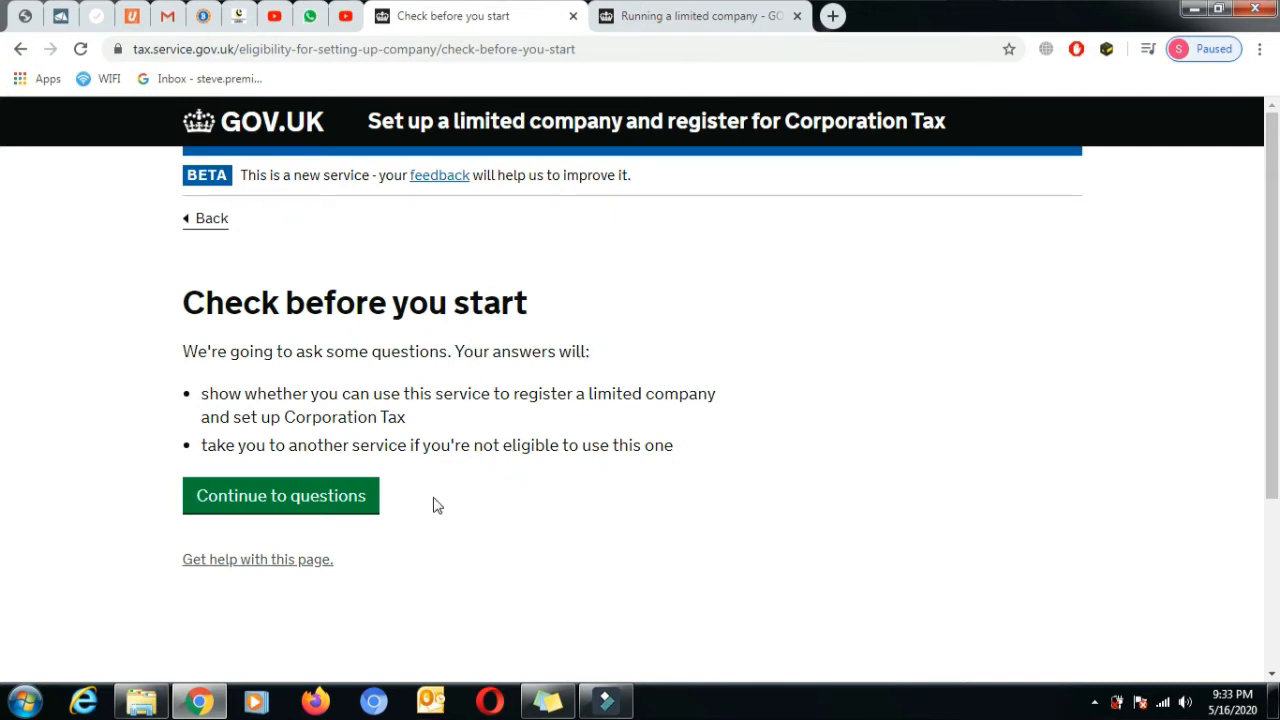
pyautogui.click(314, 507)
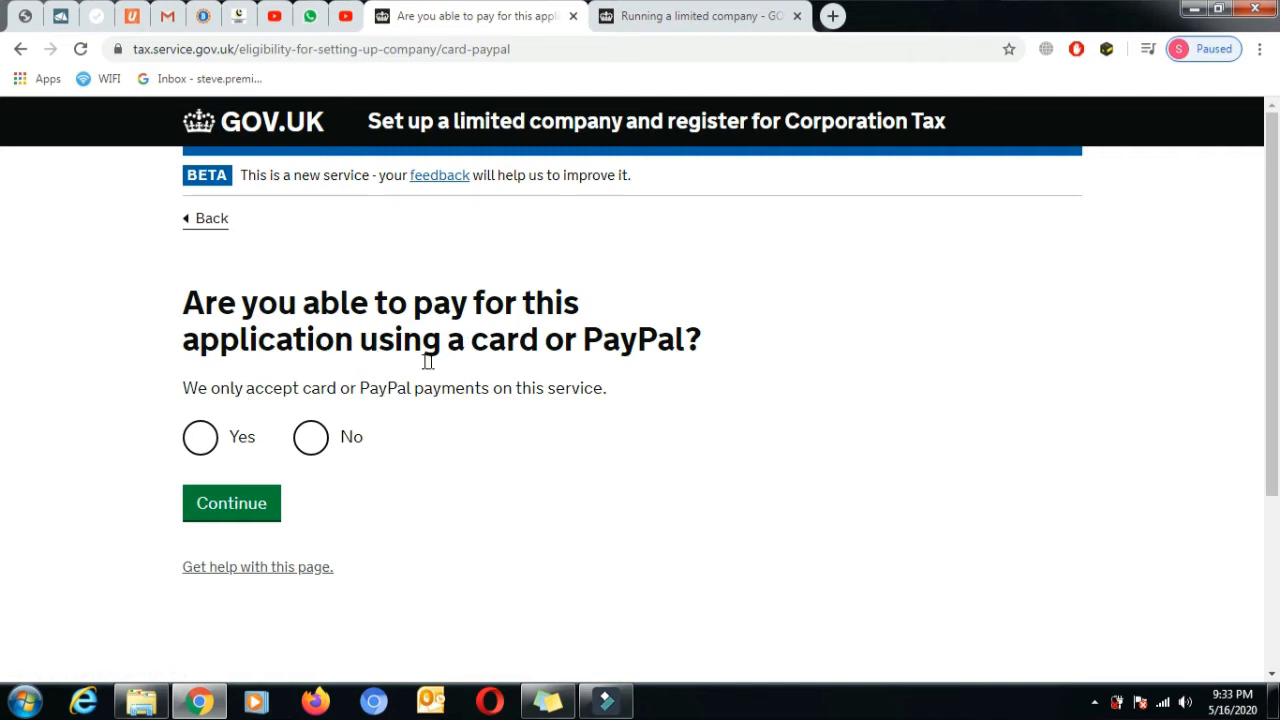
pyautogui.click(200, 437)
pyautogui.click(229, 515)
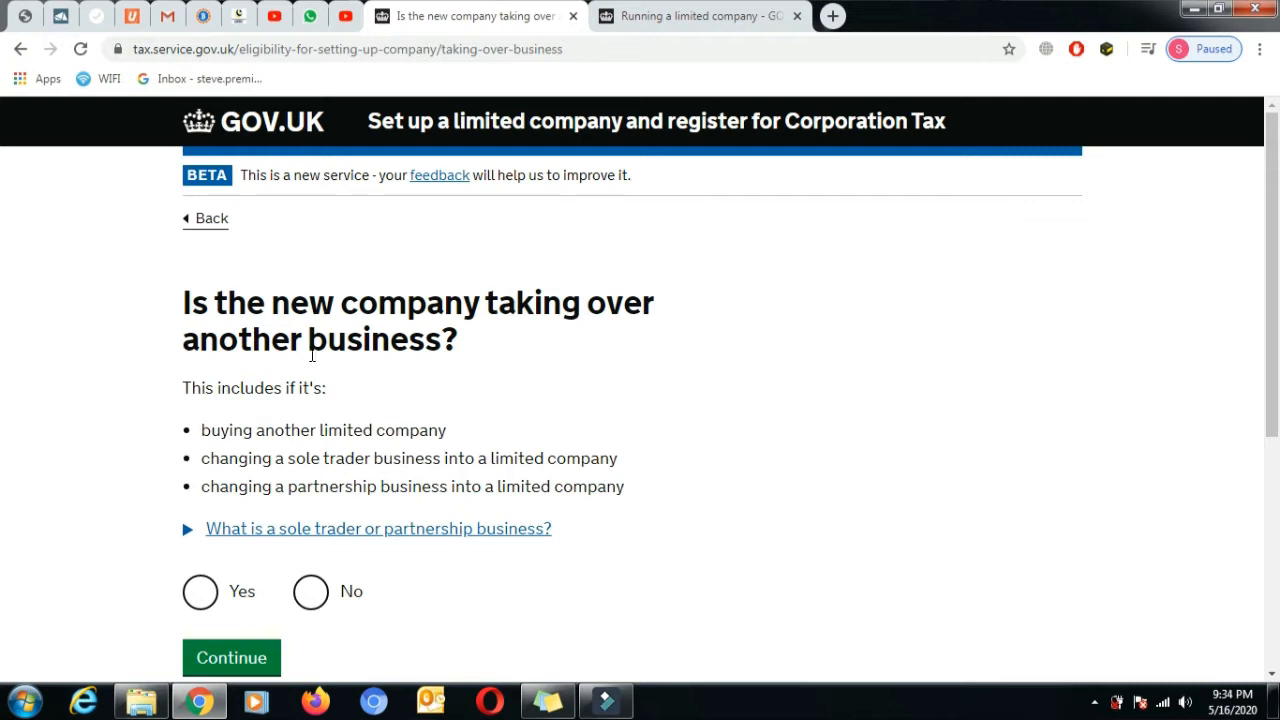
# - Answer No to taking over another business and to the secure register question
pyautogui.click(310, 592)
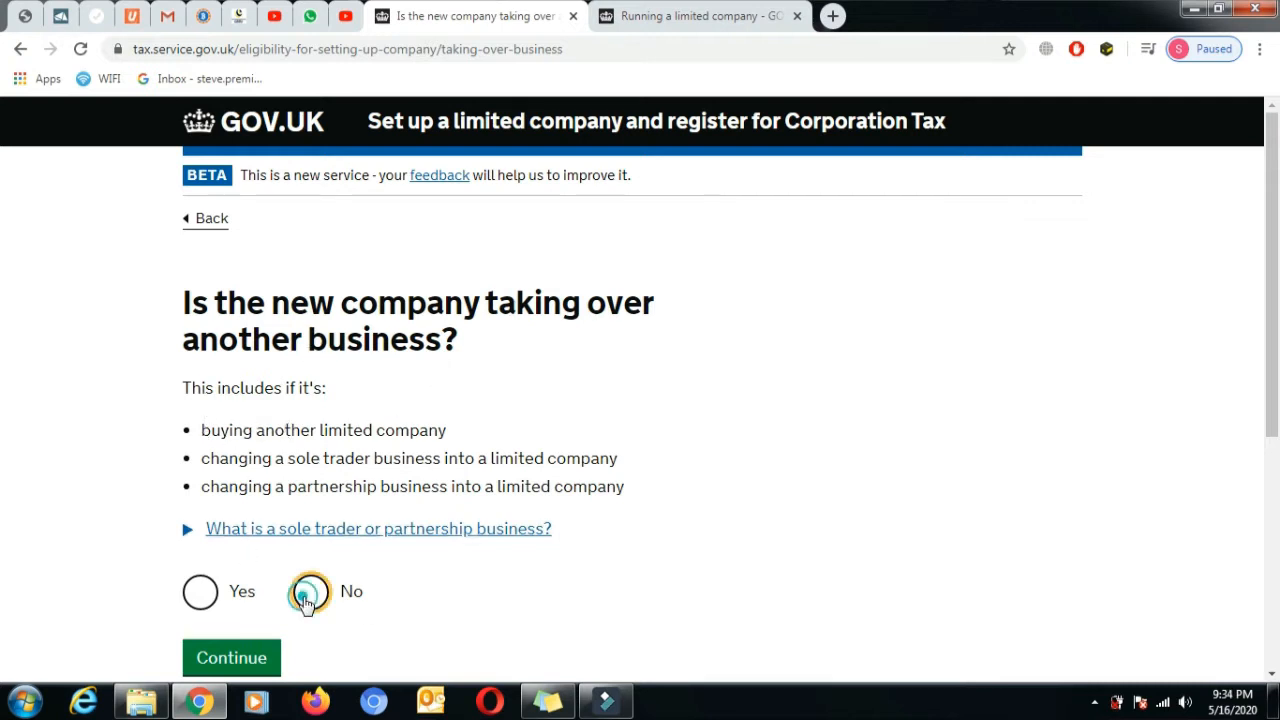
pyautogui.click(240, 658)
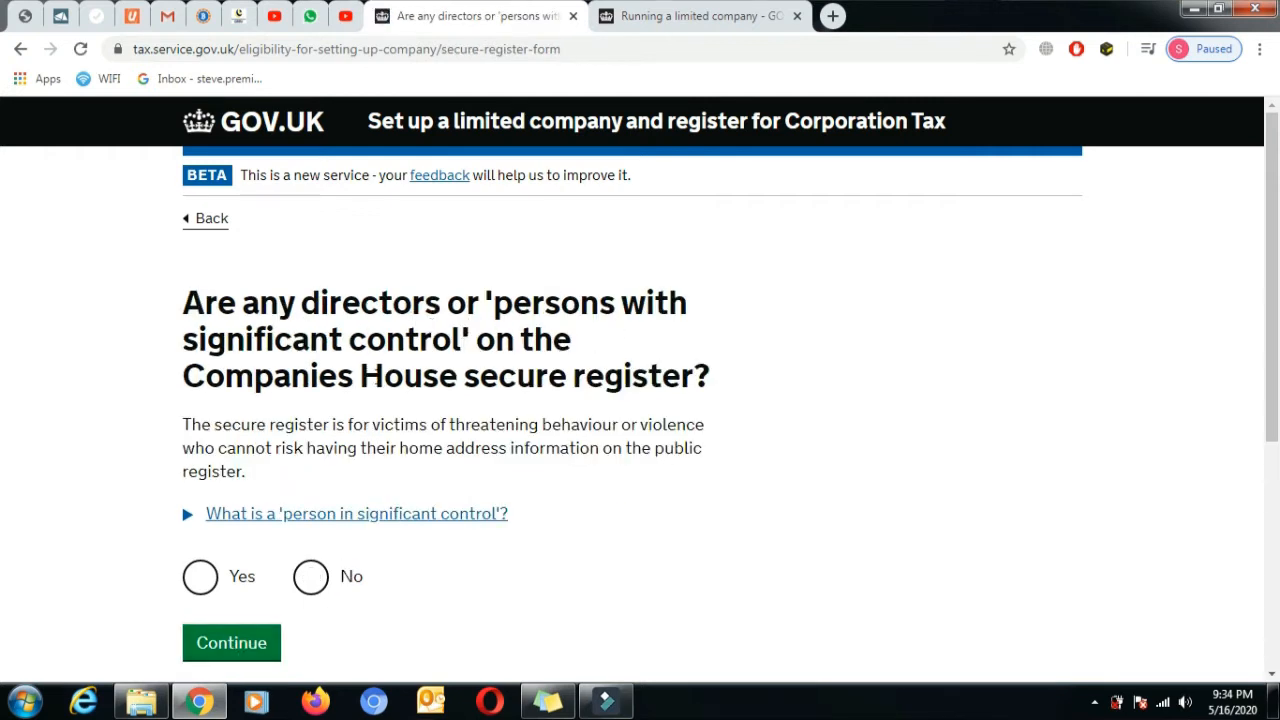
pyautogui.click(310, 577)
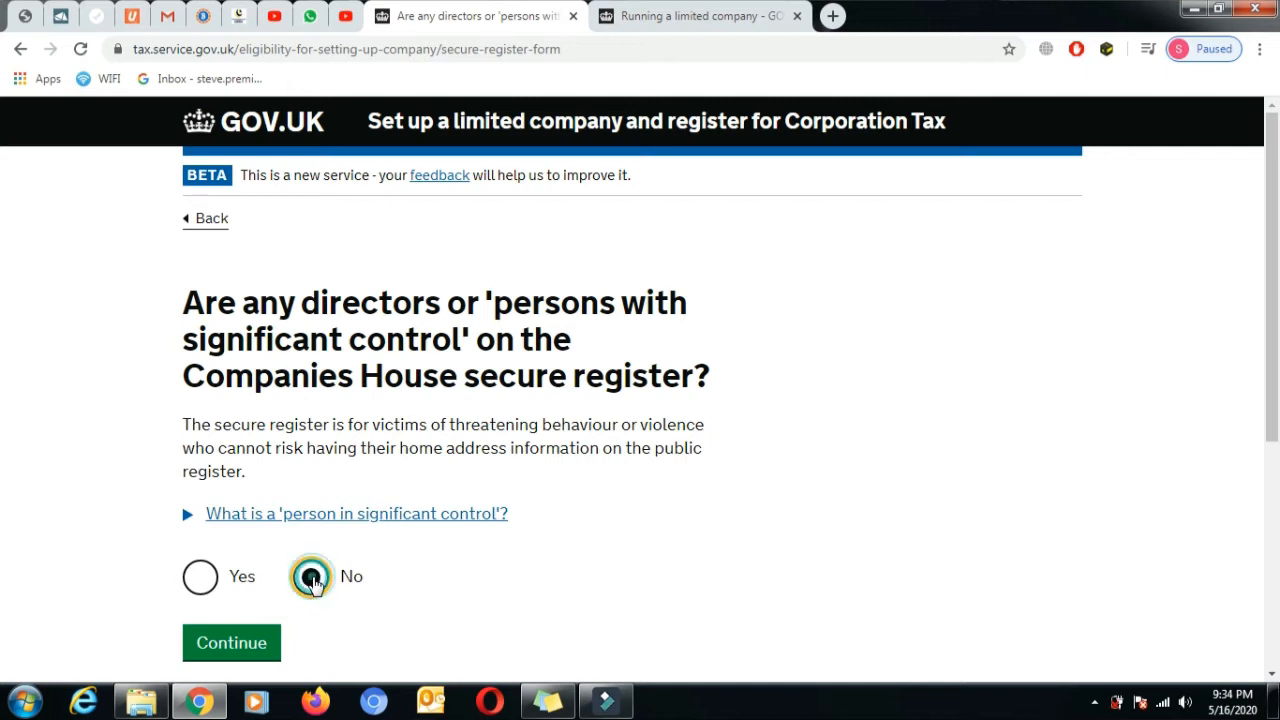
pyautogui.click(234, 641)
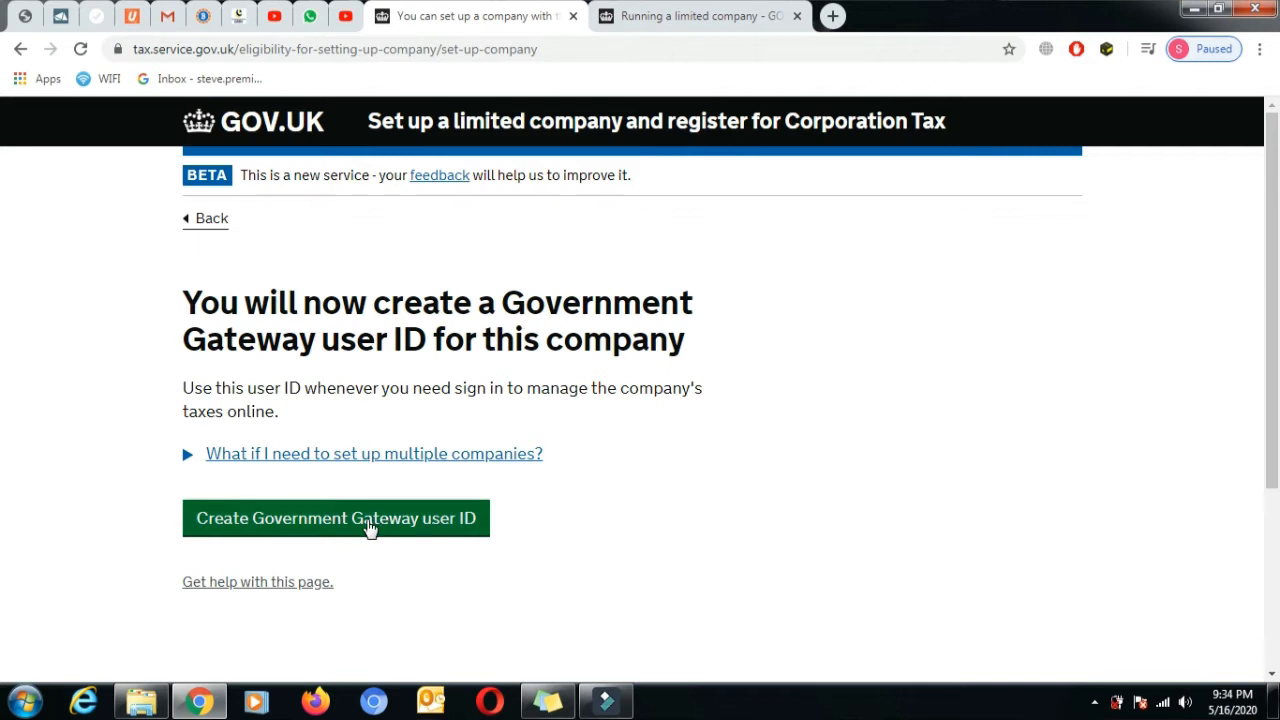
# - Start creating a Government Gateway user ID and copy the Google account's e-mail address from Gmail
pyautogui.click(369, 528)
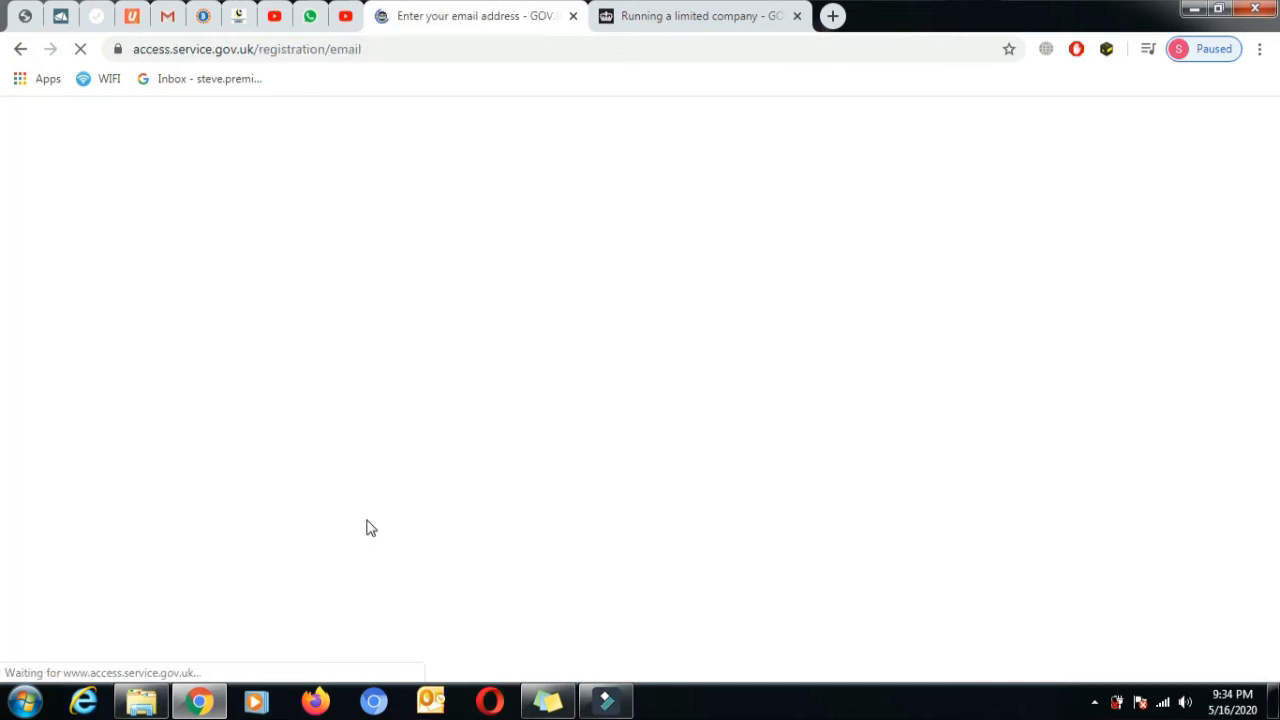
pyautogui.click(27, 18)
pyautogui.click(1248, 127)
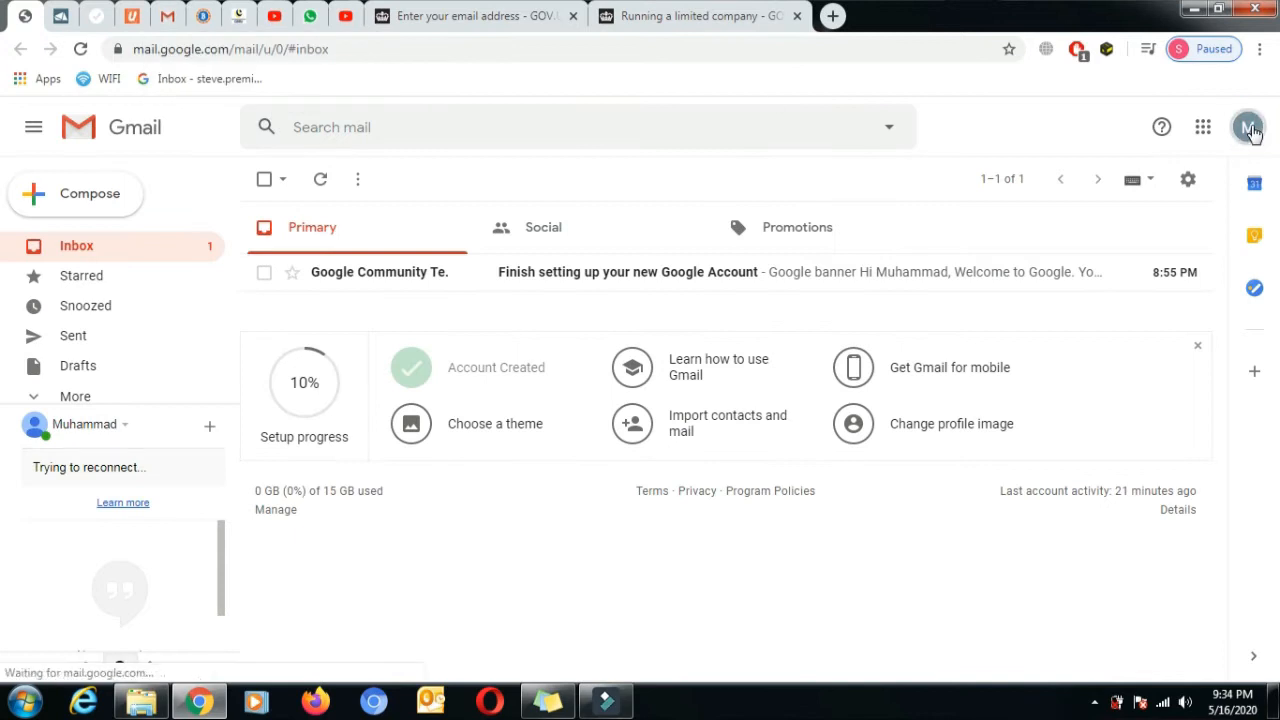
pyautogui.click(990, 292)
pyautogui.moveTo(1013, 300); pyautogui.dragTo(1208, 297)
pyautogui.hotkey('ctrl', 'c')
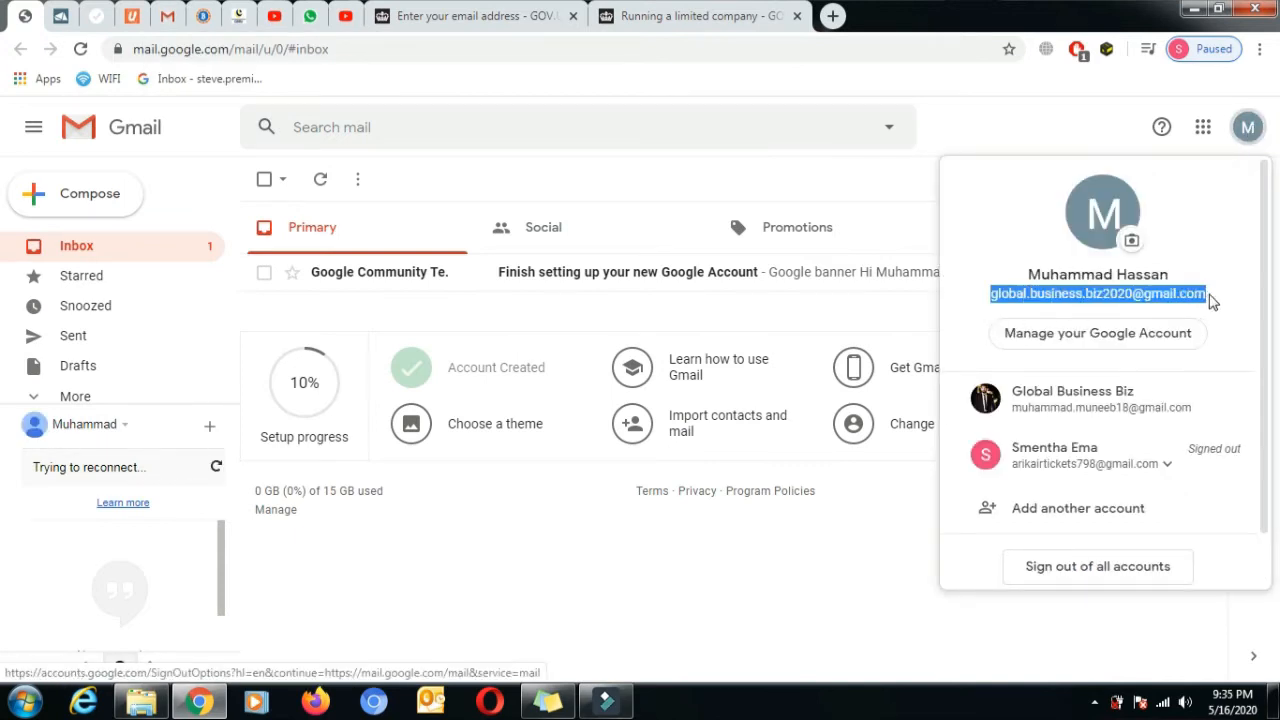
pyautogui.press('Escape')
pyautogui.click(1248, 127)
# - Paste the copied e-mail address into the GOV.UK Email address field
pyautogui.click(486, 18)
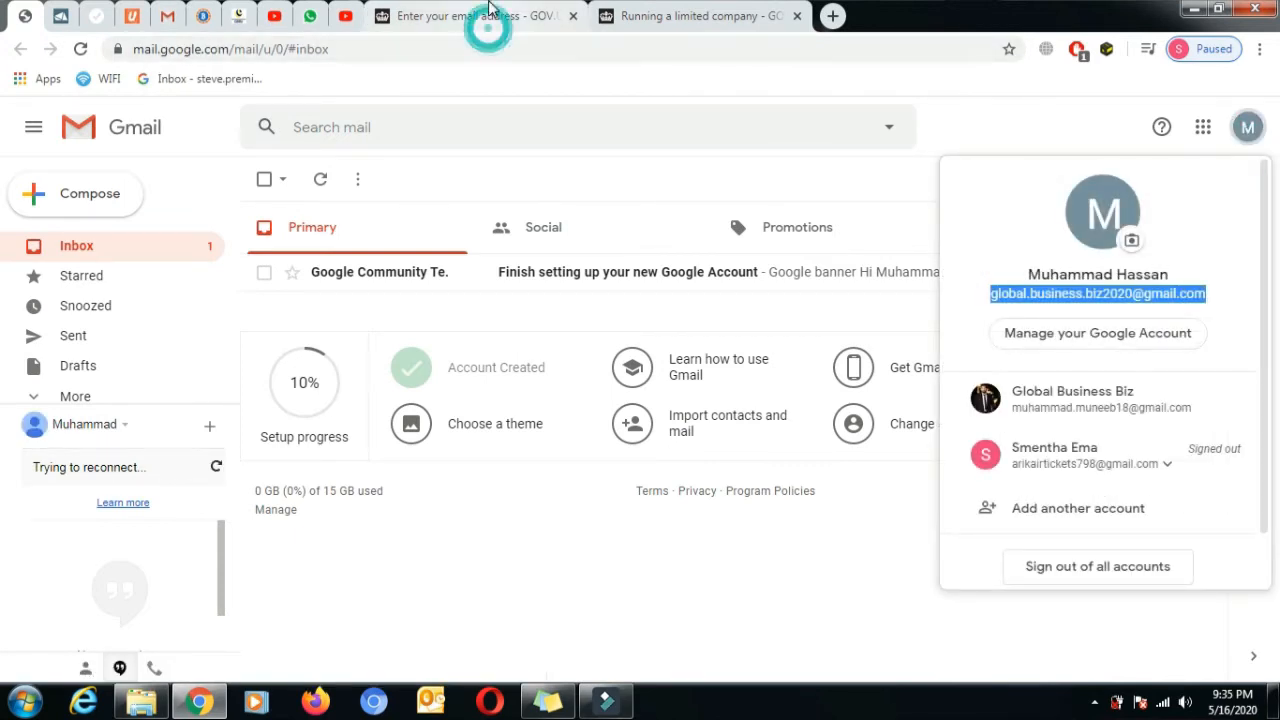
pyautogui.click(374, 532)
pyautogui.hotkey('ctrl', 'v')
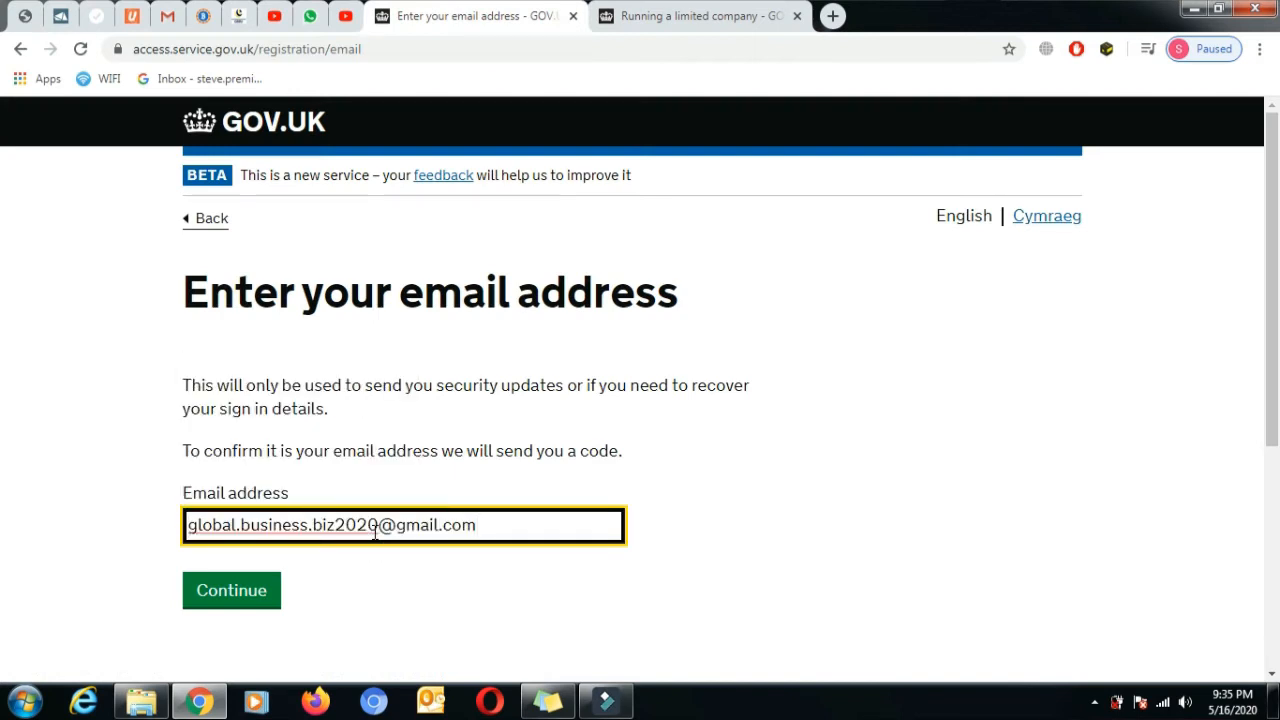
# - Submit the e-mail address, then switch to Gmail to look for the confirmation code
pyautogui.click(233, 590)
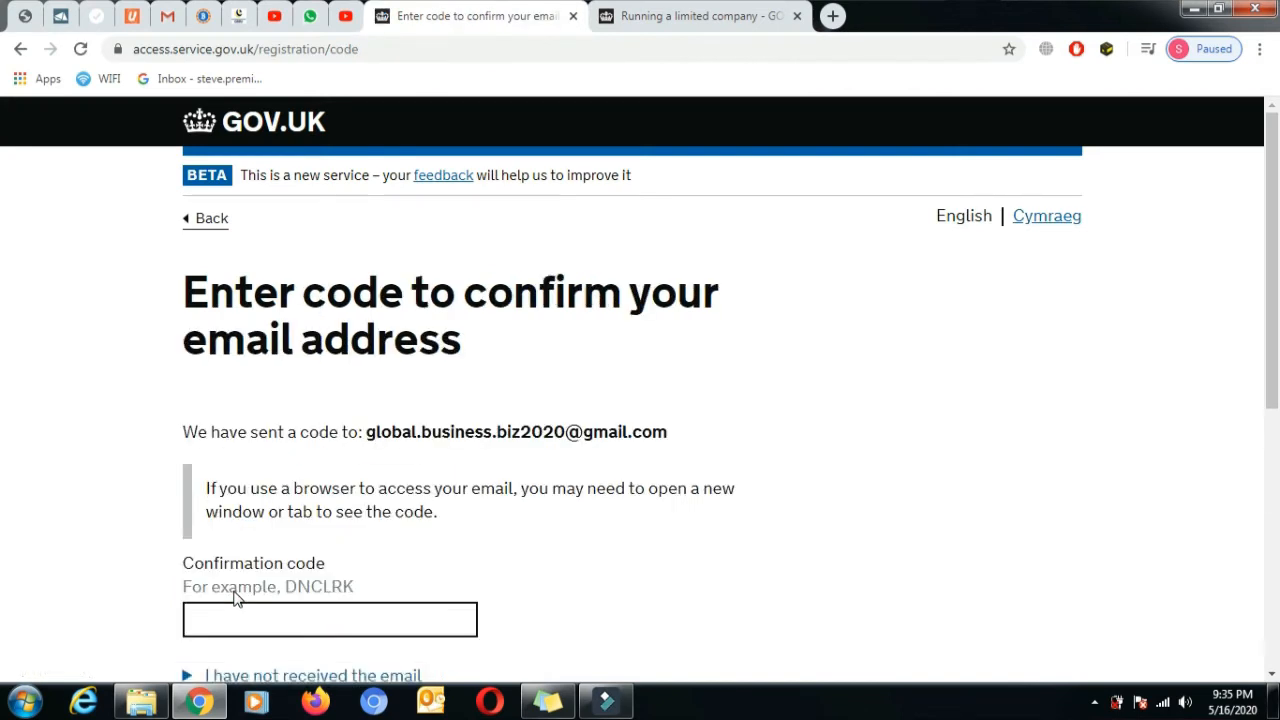
pyautogui.scroll(-1, 390, 370)
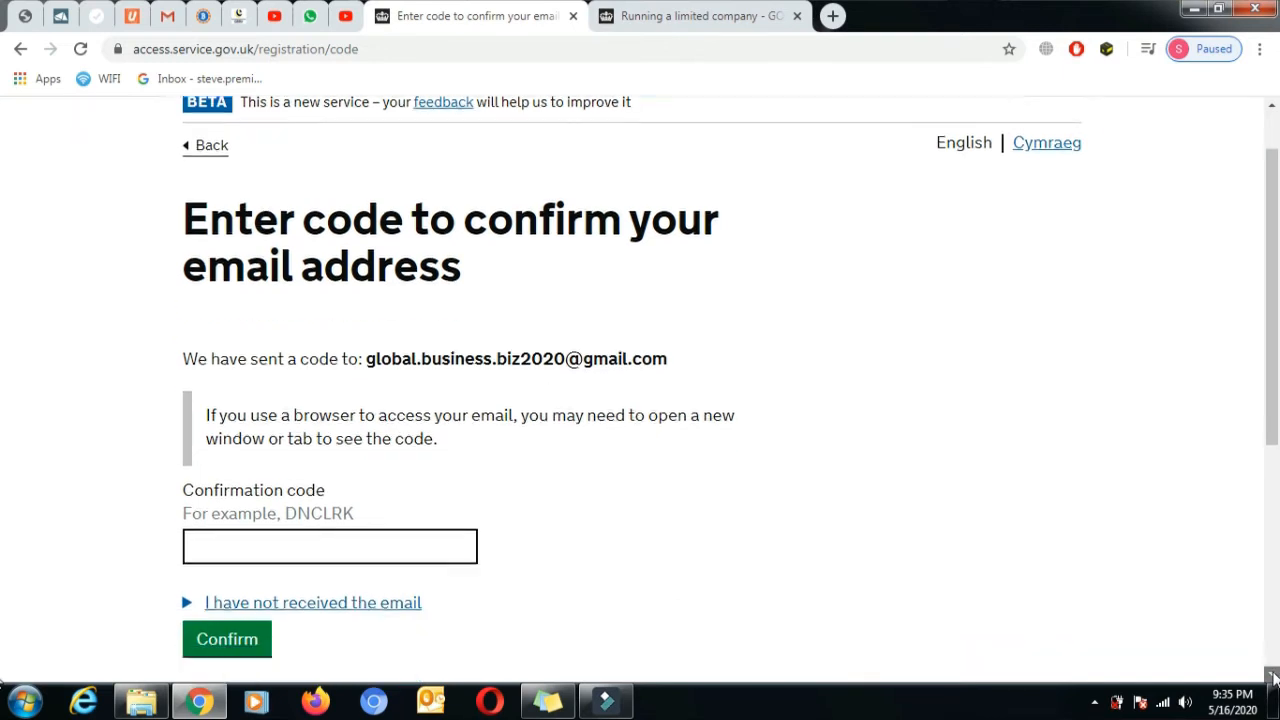
pyautogui.click(25, 15)
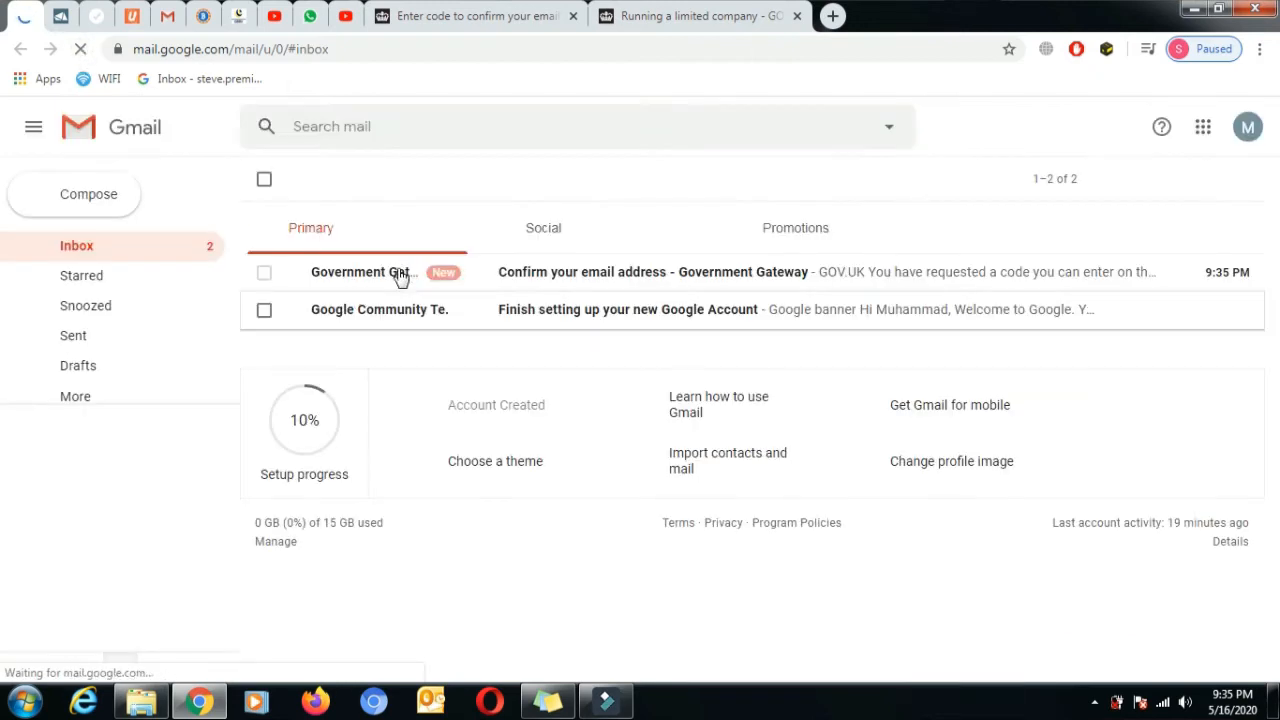
# - Open the Government Gateway e-mail in Gmail and select its confirmation code
pyautogui.click(401, 278)
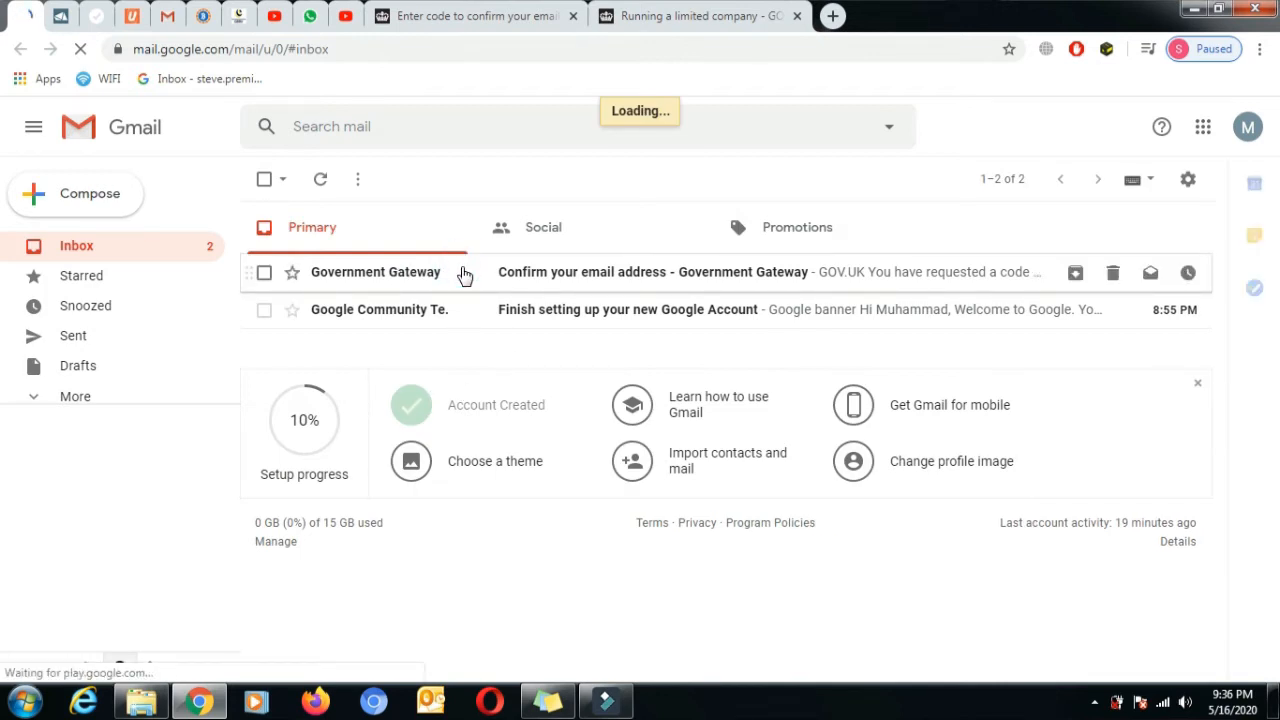
pyautogui.moveTo(486, 556); pyautogui.dragTo(586, 562)
pyautogui.hotkey('ctrl', 'c')
# - Paste the confirmation code on GOV.UK to verify the e-mail address, then continue
pyautogui.click(475, 16)
pyautogui.click(397, 503)
pyautogui.hotkey('ctrl', 'v')
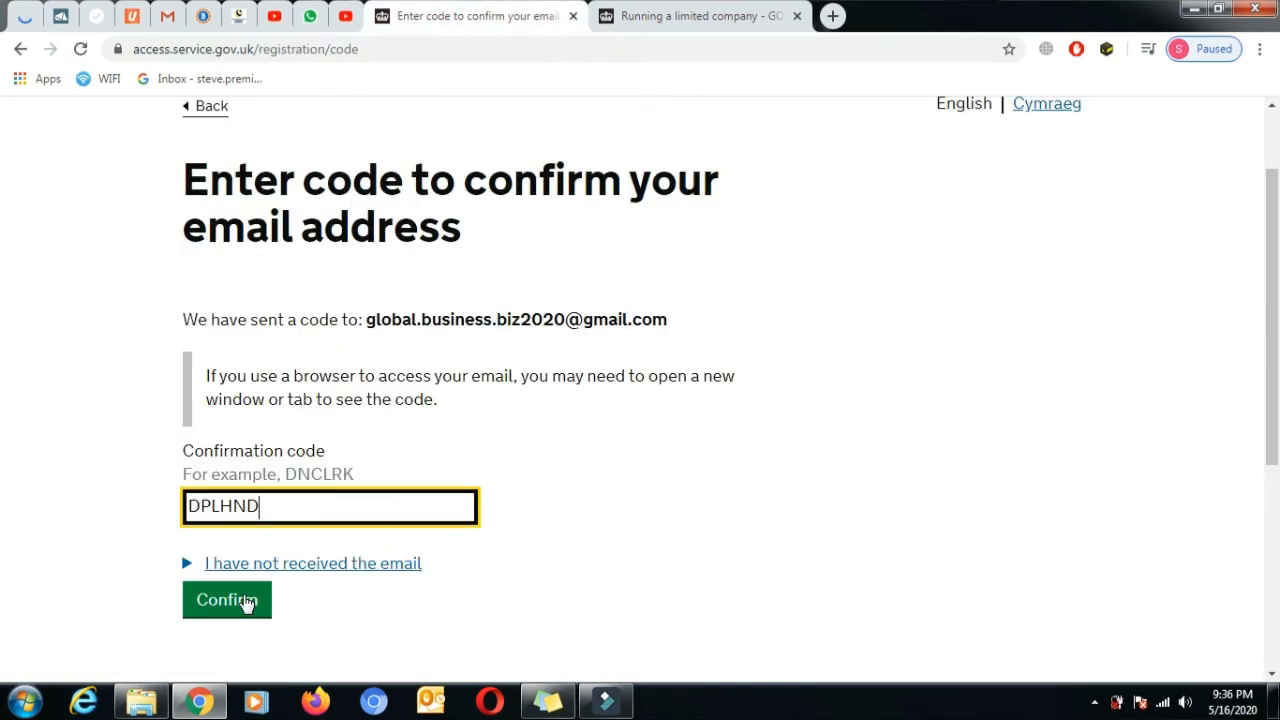
pyautogui.click(228, 601)
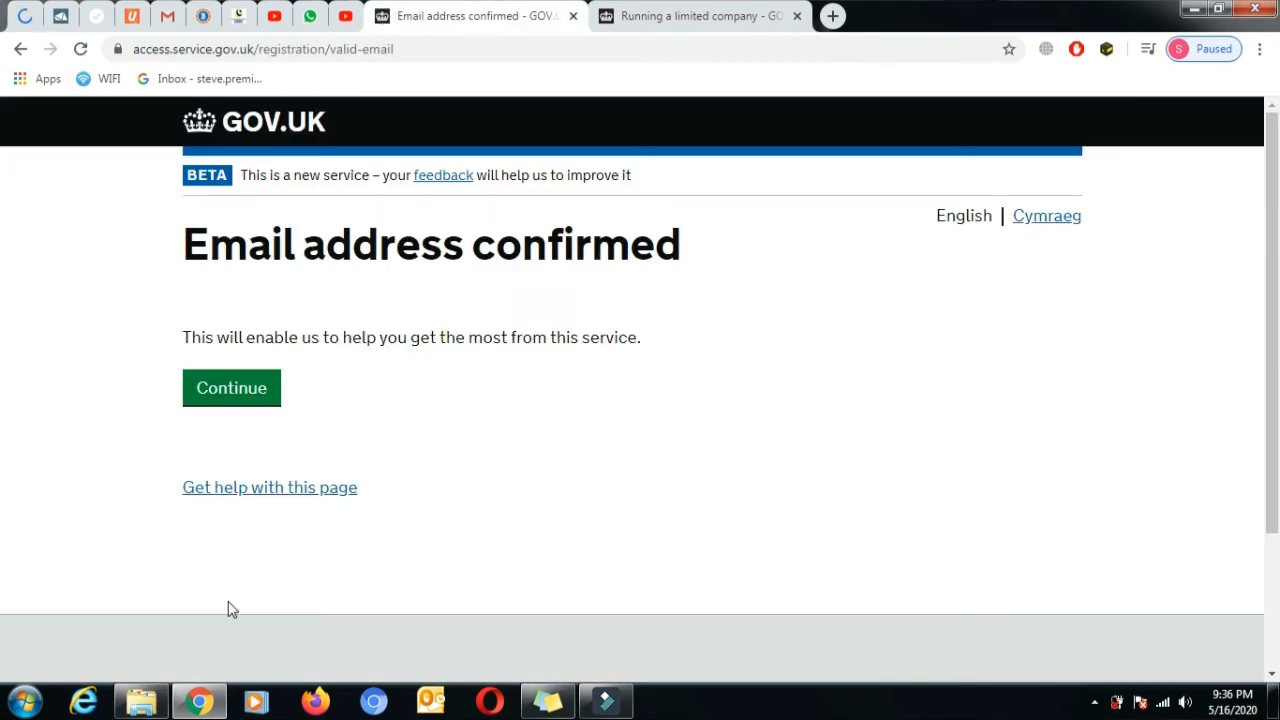
pyautogui.click(245, 390)
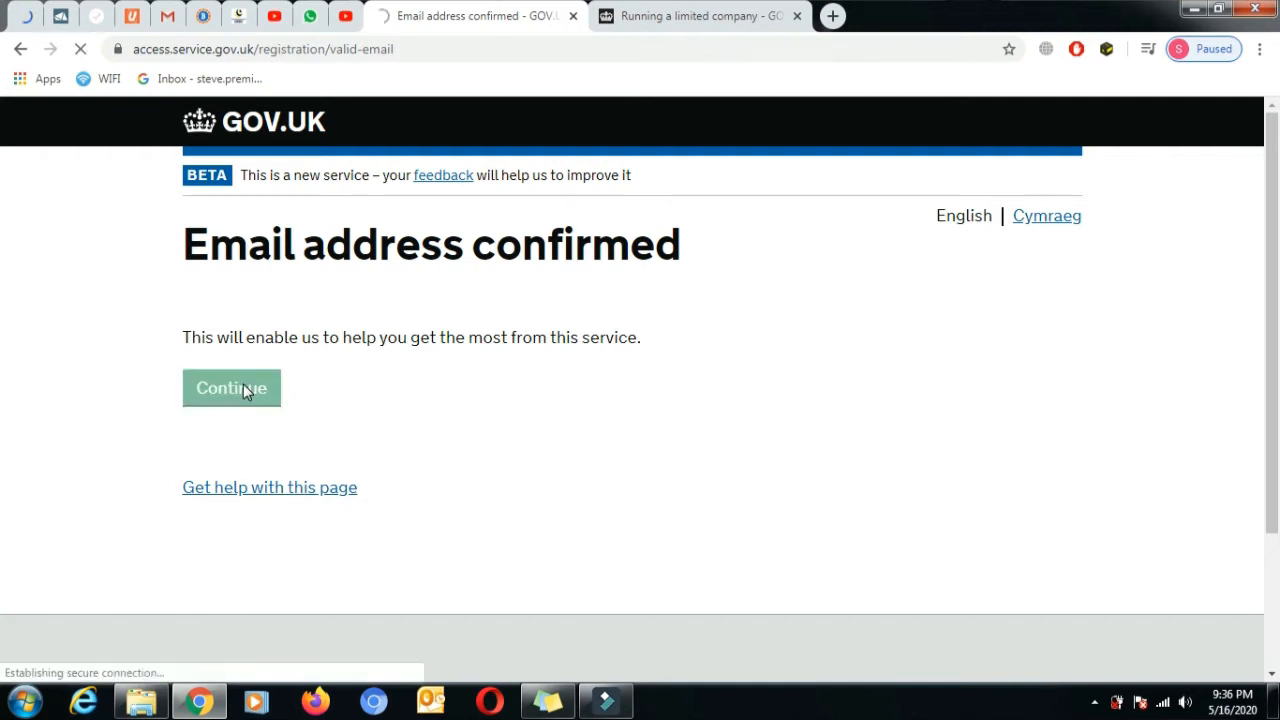
# - Enter the account holder's full name and submit it
pyautogui.click(323, 297)
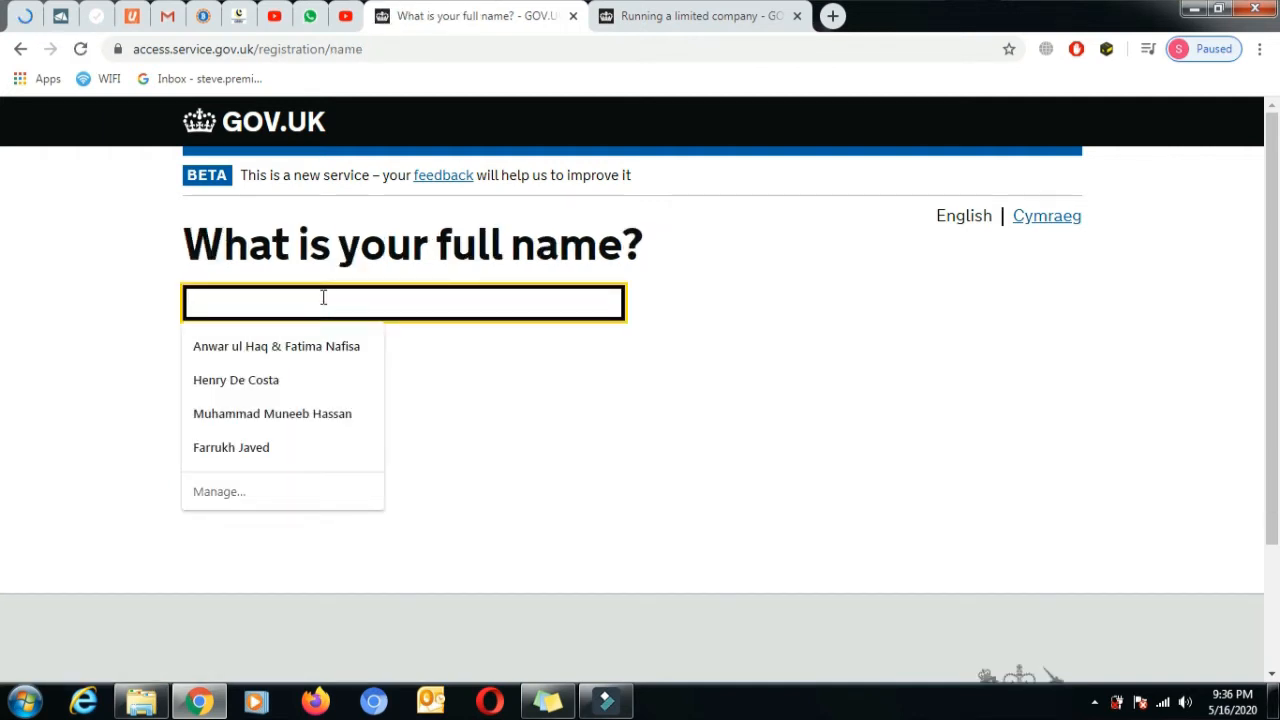
pyautogui.click(497, 370)
pyautogui.click(445, 300)
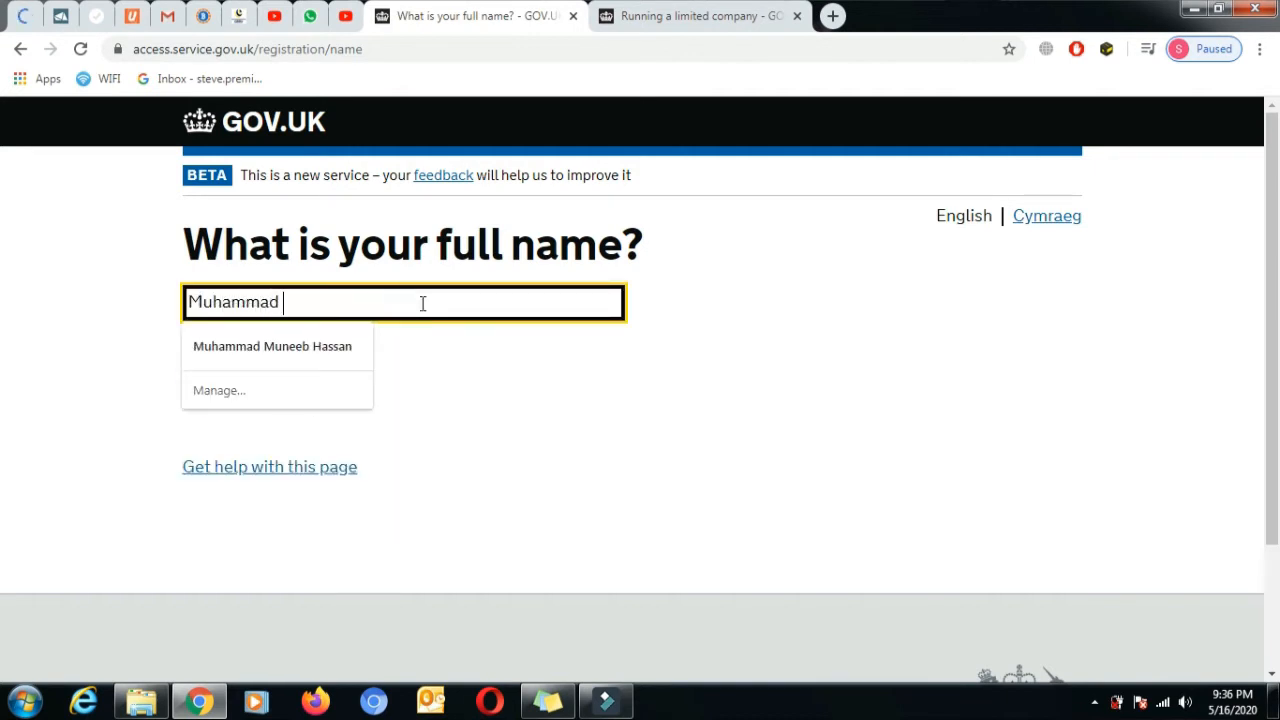
pyautogui.click(234, 366)
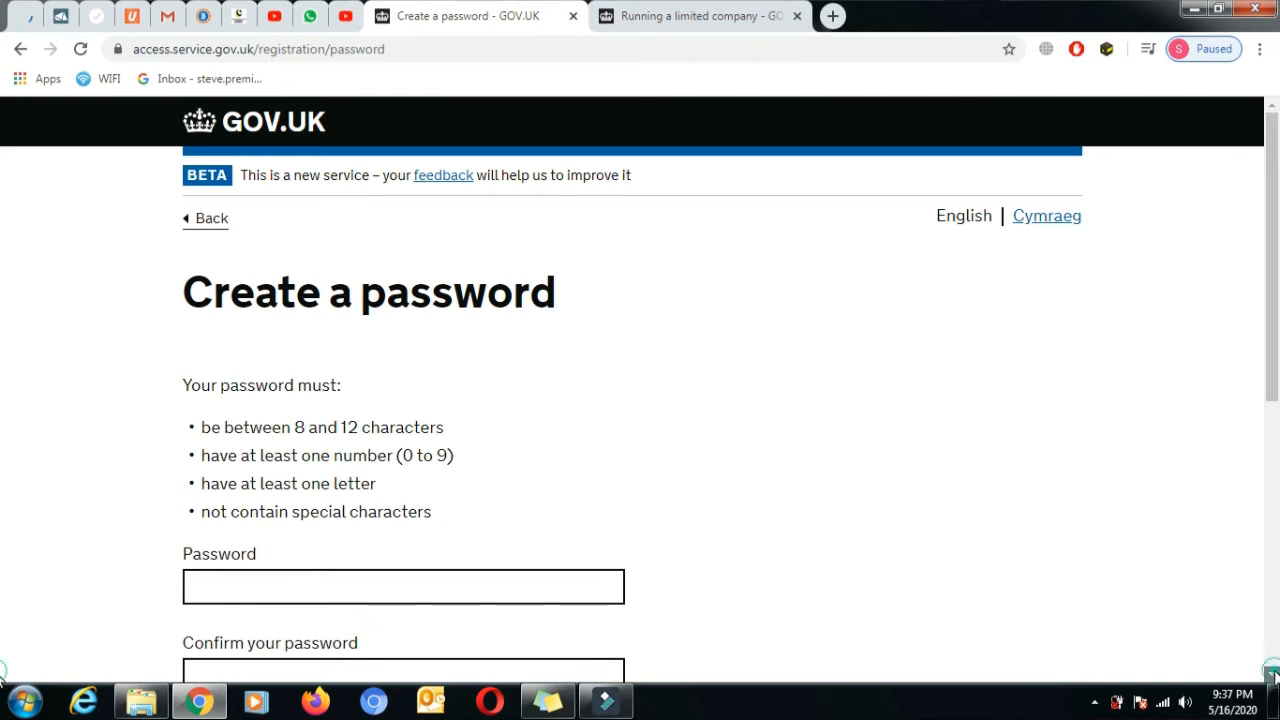
# - Enter a first password in both password fields and submit it
pyautogui.scroll(-2, 1254, 669)
pyautogui.click(444, 432)
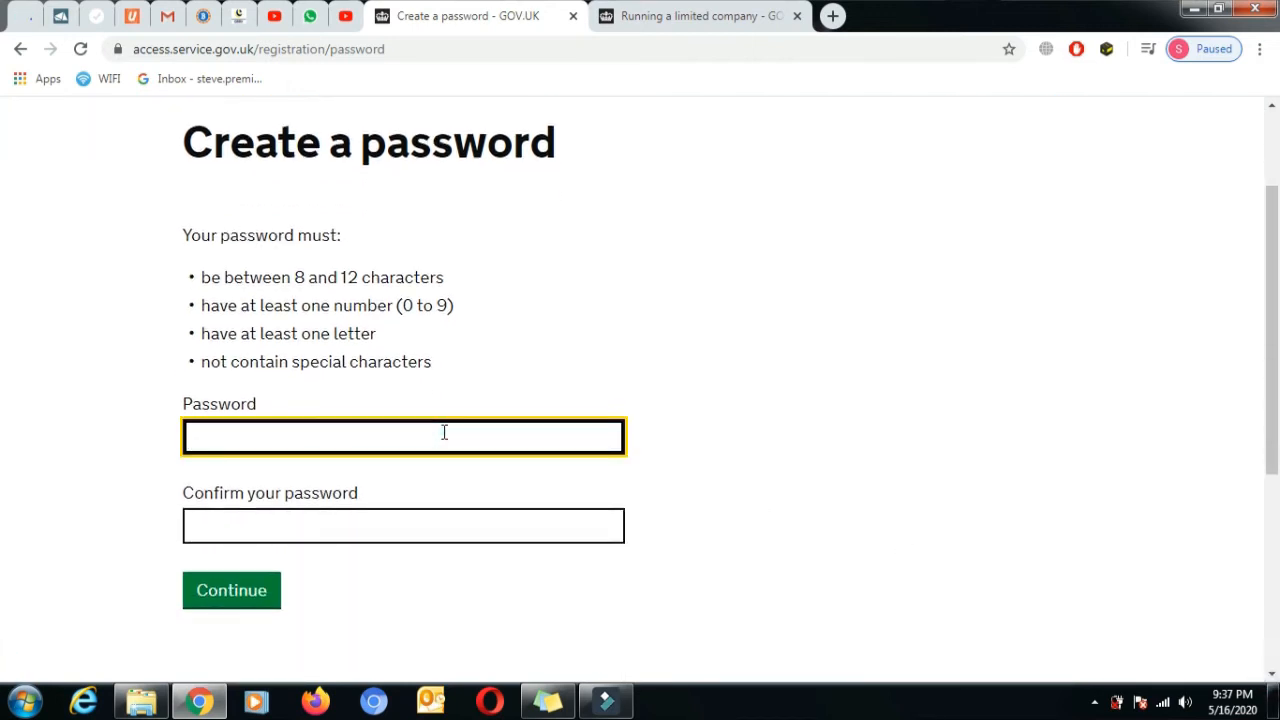
pyautogui.write('••••')
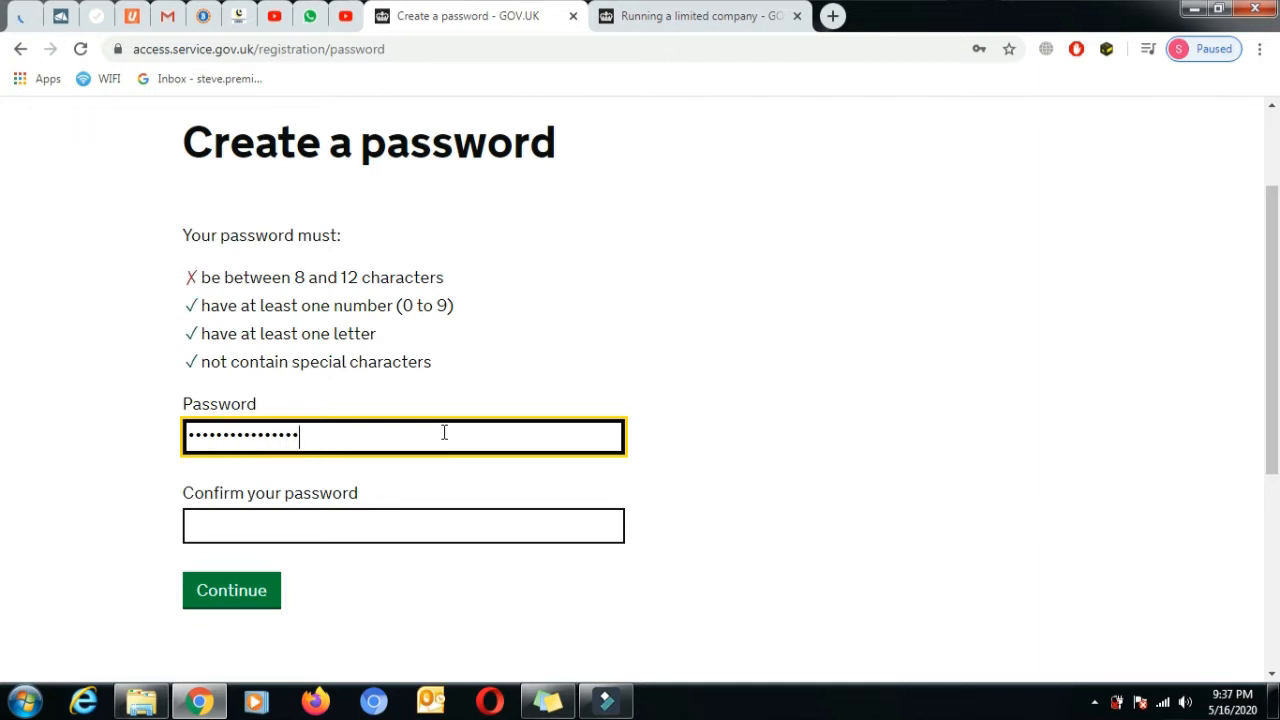
pyautogui.click(404, 517)
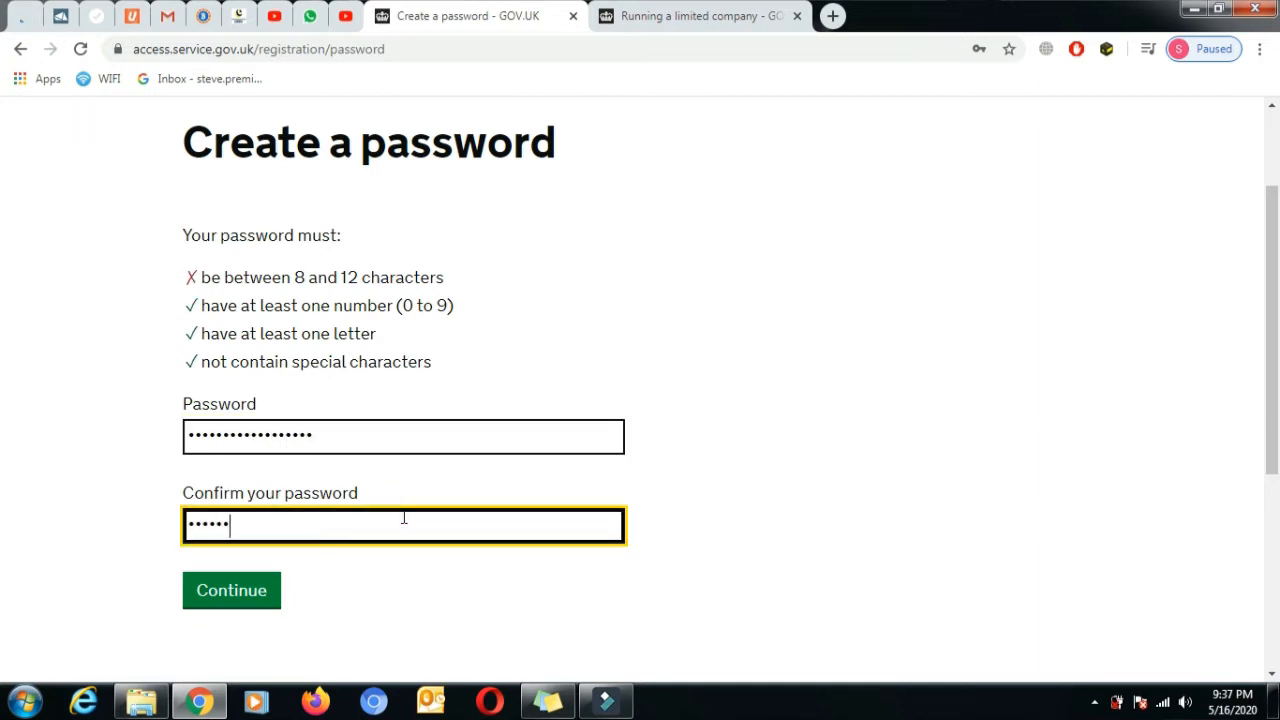
pyautogui.click(266, 598)
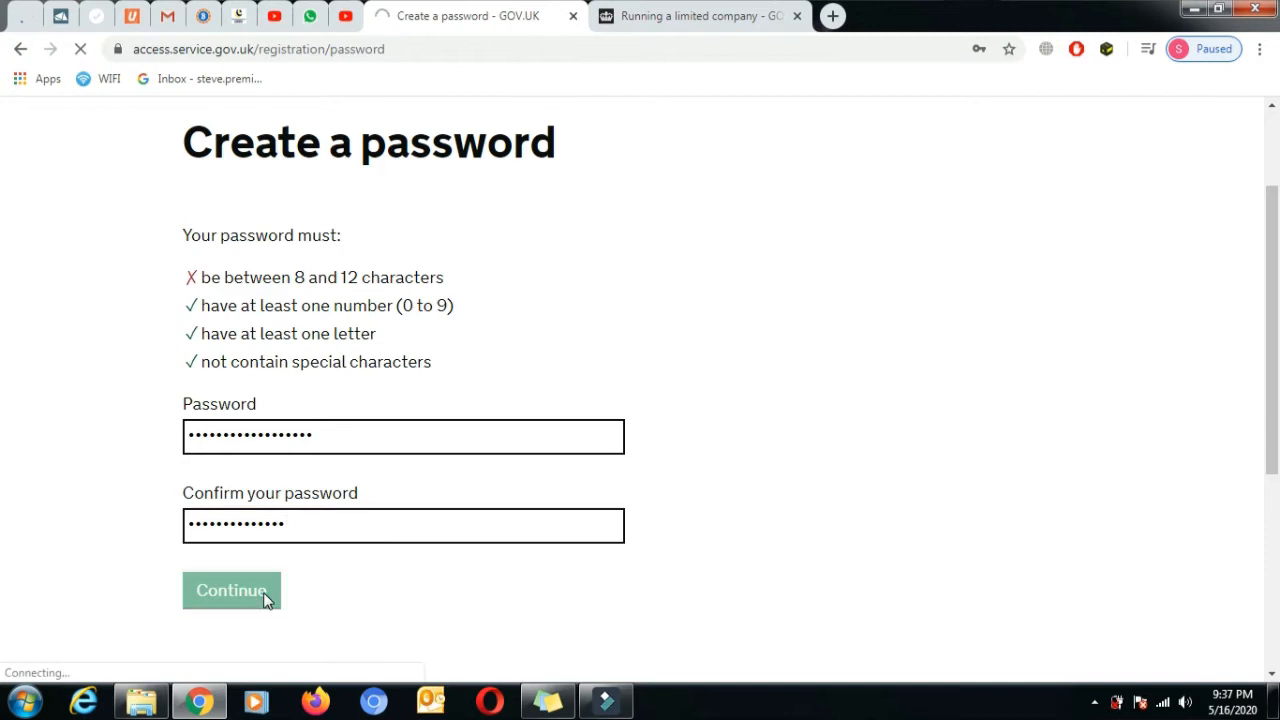
# - Retype the password and its confirmation after the error, then resubmit
pyautogui.scroll(-3, 1273, 247)
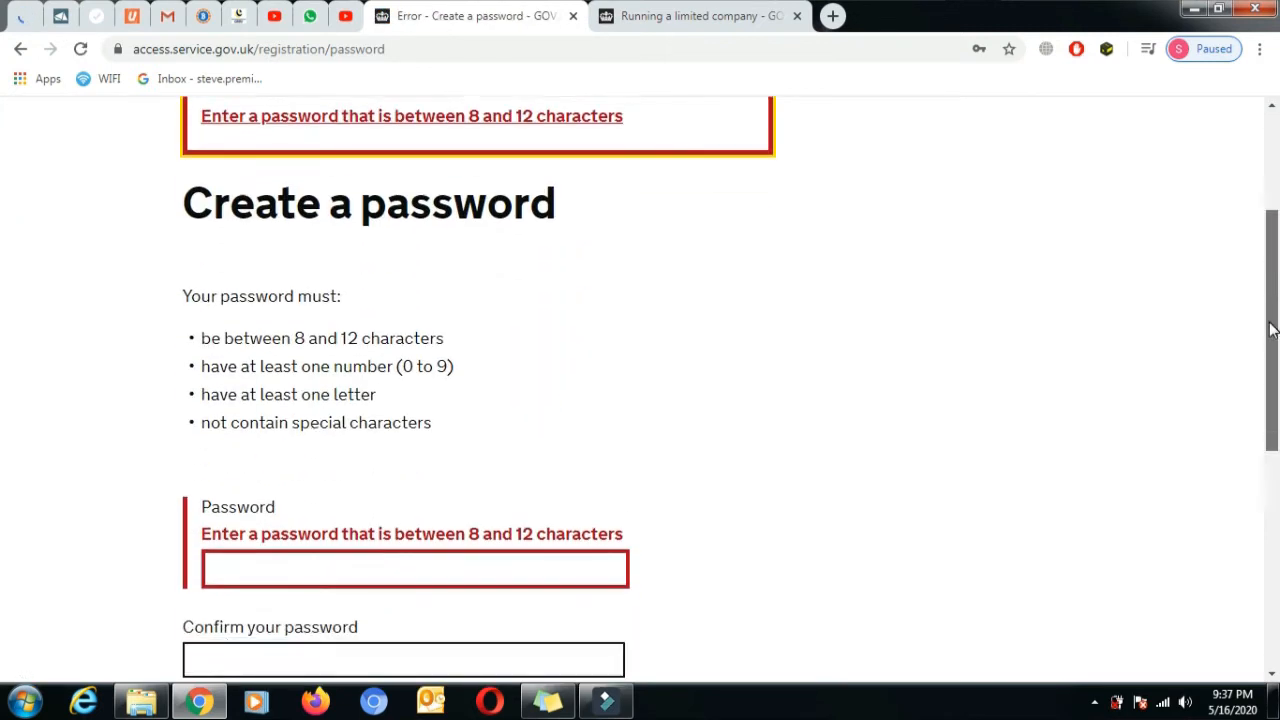
pyautogui.click(437, 486)
pyautogui.write('•••')
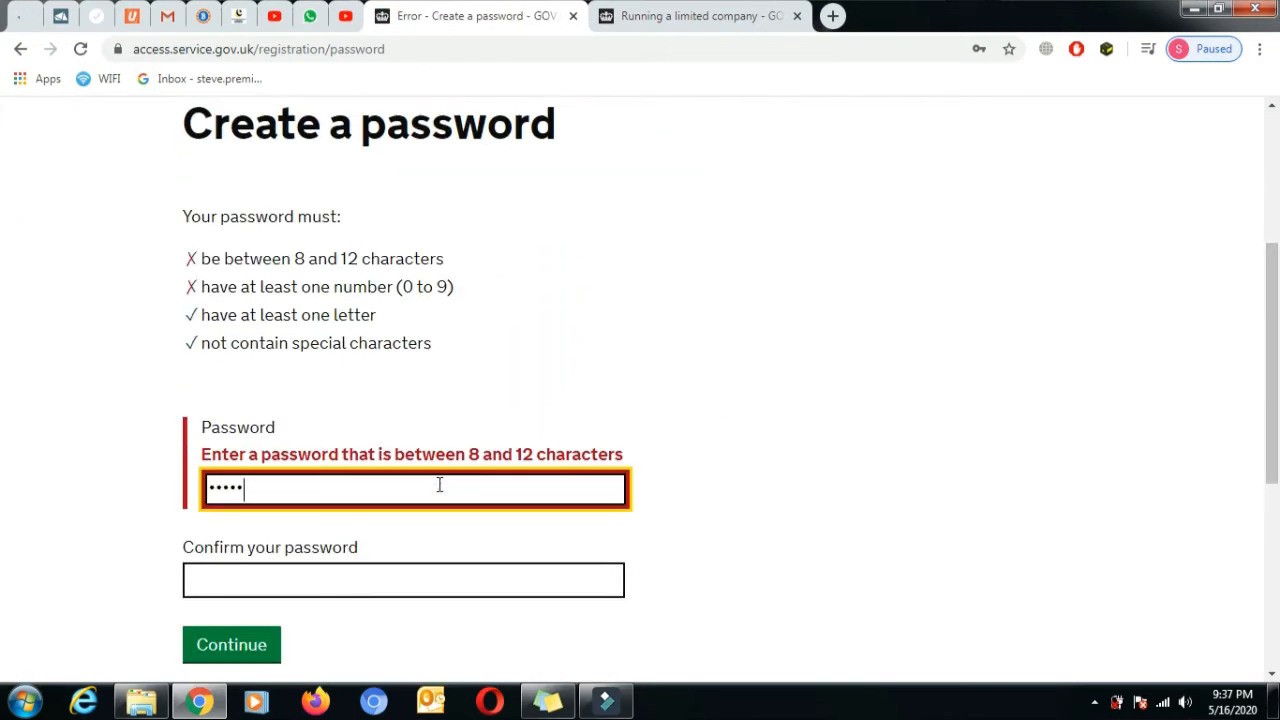
pyautogui.press('BackSpace')
pyautogui.press('BackSpace')
pyautogui.press('BackSpace')
pyautogui.press('BackSpace')
pyautogui.write('•••••')
pyautogui.press('BackSpace')
pyautogui.press('BackSpace')
pyautogui.press('BackSpace')
pyautogui.press('BackSpace')
pyautogui.press('BackSpace')
pyautogui.write('•••')
pyautogui.click(383, 566)
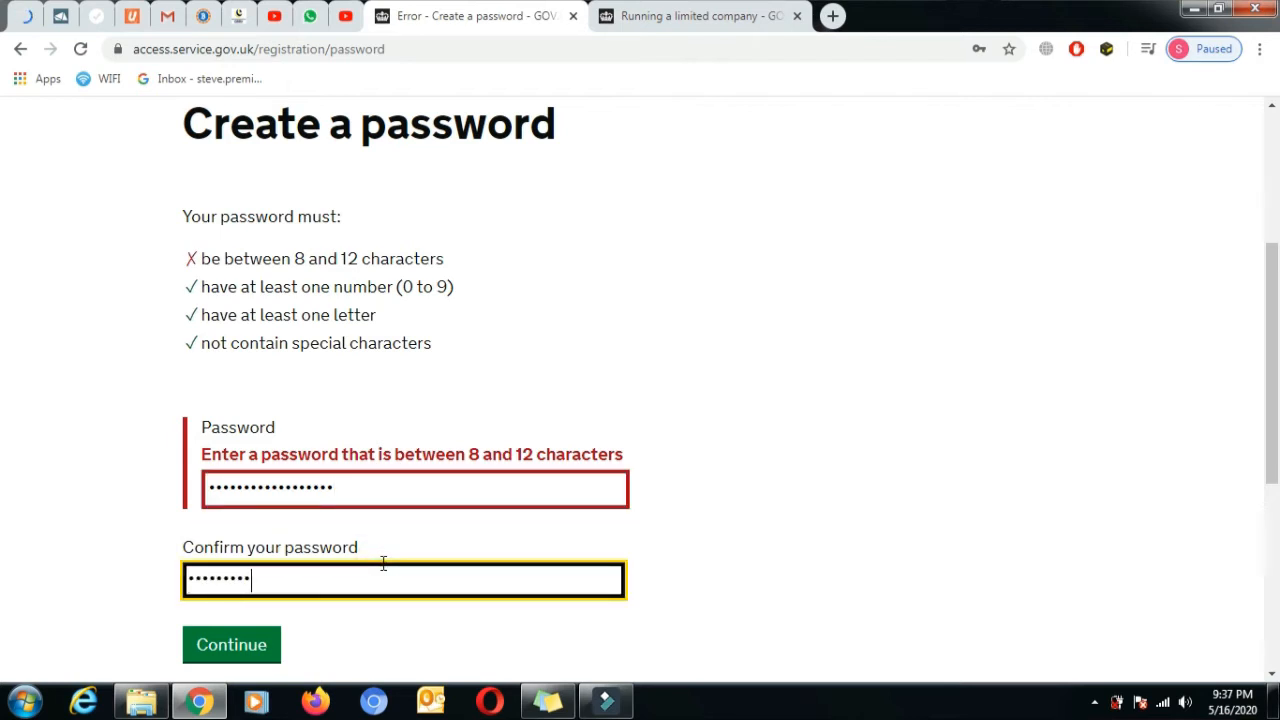
pyautogui.click(239, 646)
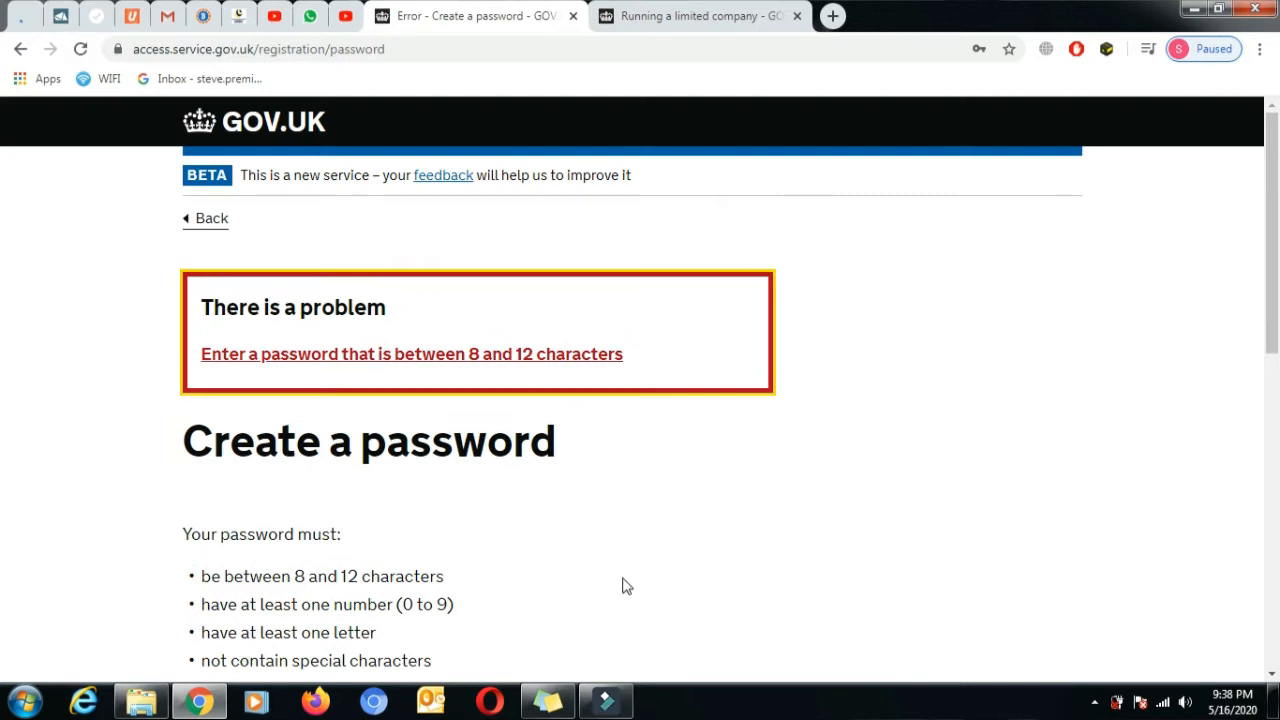
# - Enter a valid 8–12 character password in both fields and continue to sign-in recovery setup
pyautogui.scroll(-1, 622, 586)
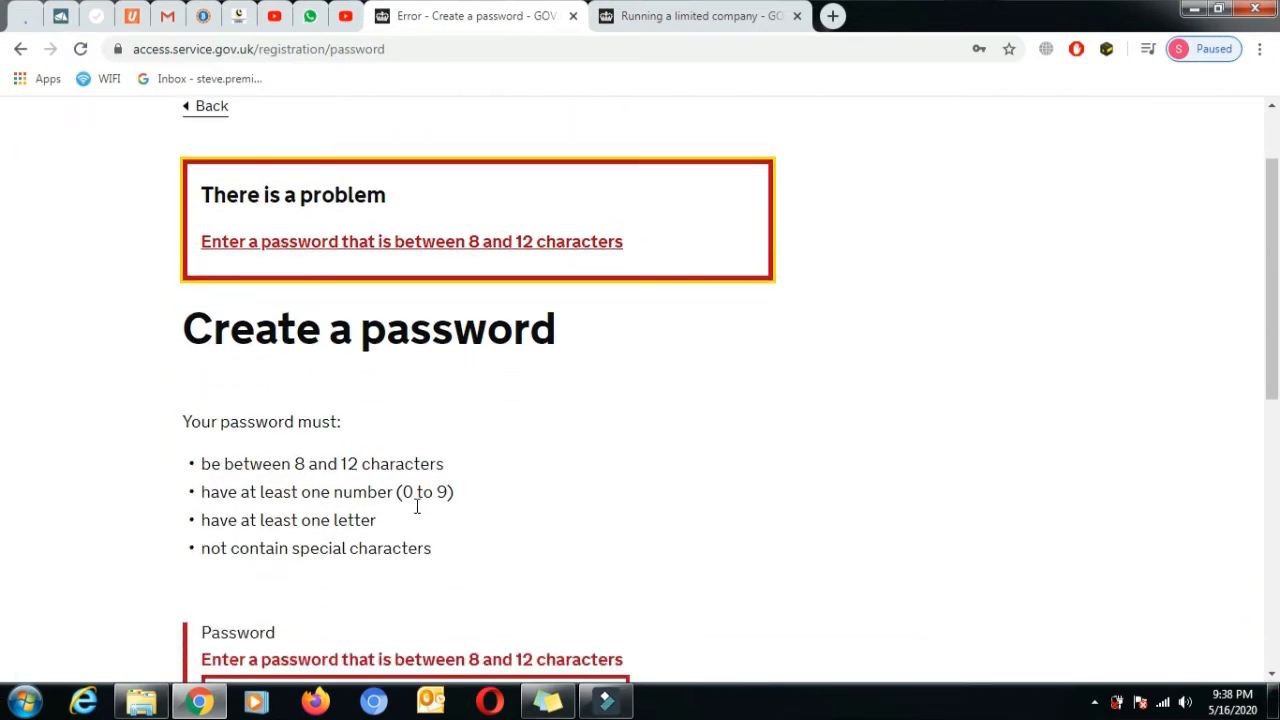
pyautogui.click(1271, 674)
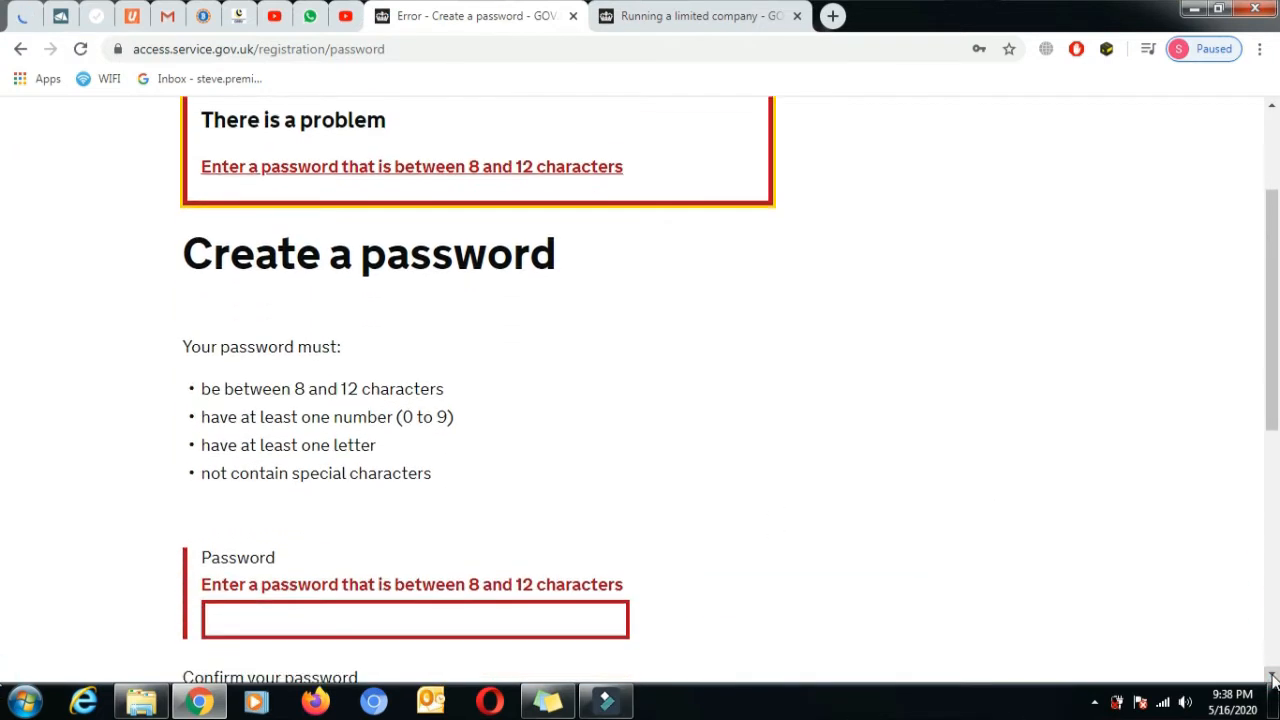
pyautogui.click(1271, 678)
pyautogui.click(417, 473)
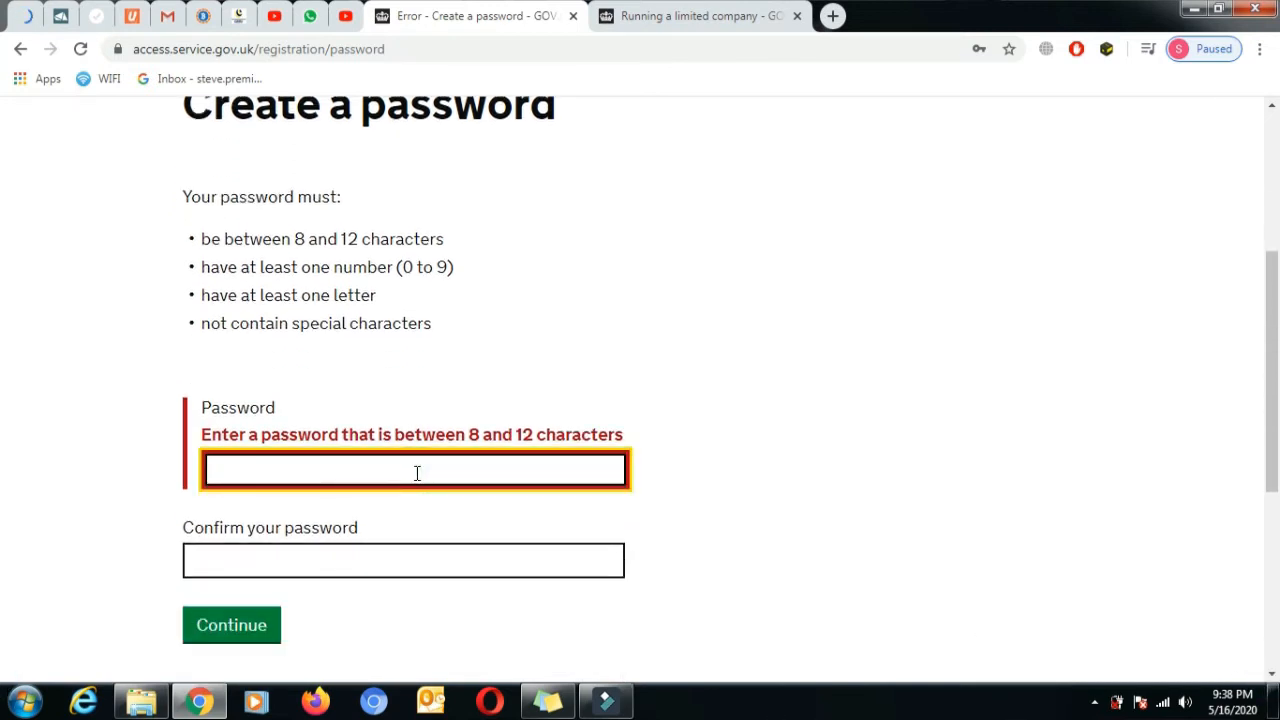
pyautogui.click(374, 558)
pyautogui.write('•')
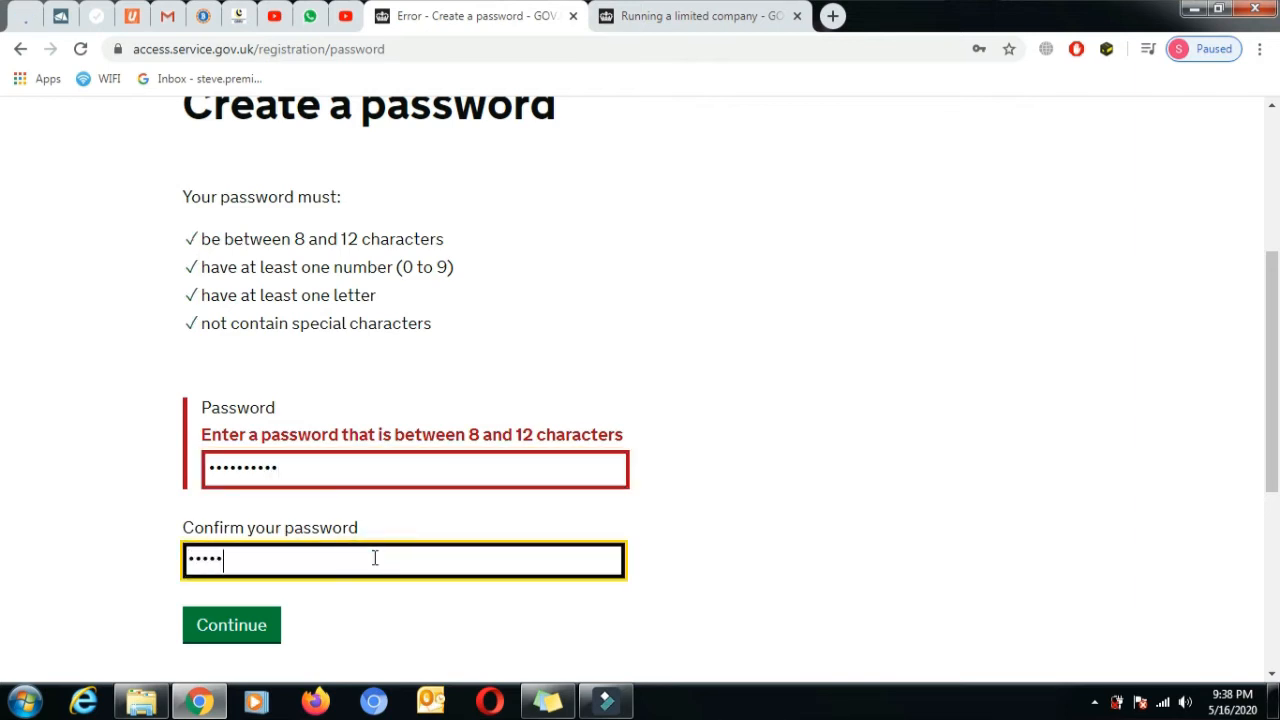
pyautogui.click(239, 622)
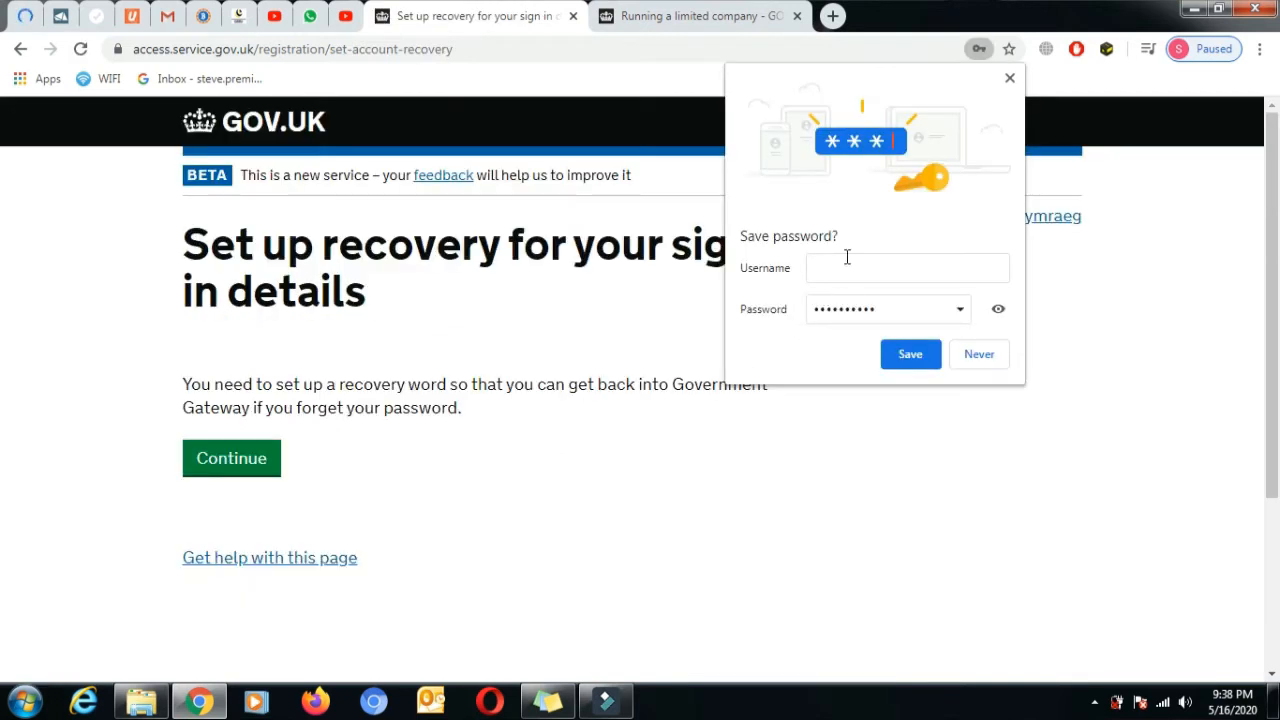
# - Decline saving the password in the browser and continue to sign-in recovery setup
pyautogui.click(835, 264)
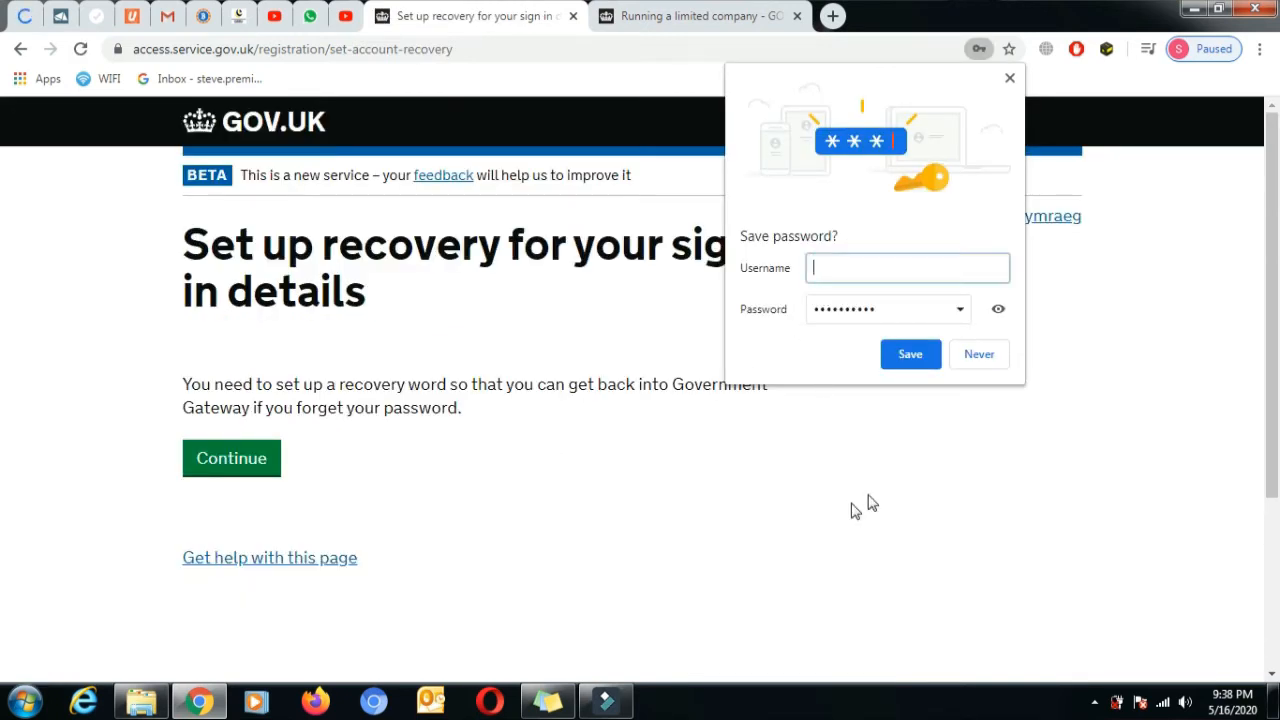
pyautogui.click(978, 354)
pyautogui.click(239, 464)
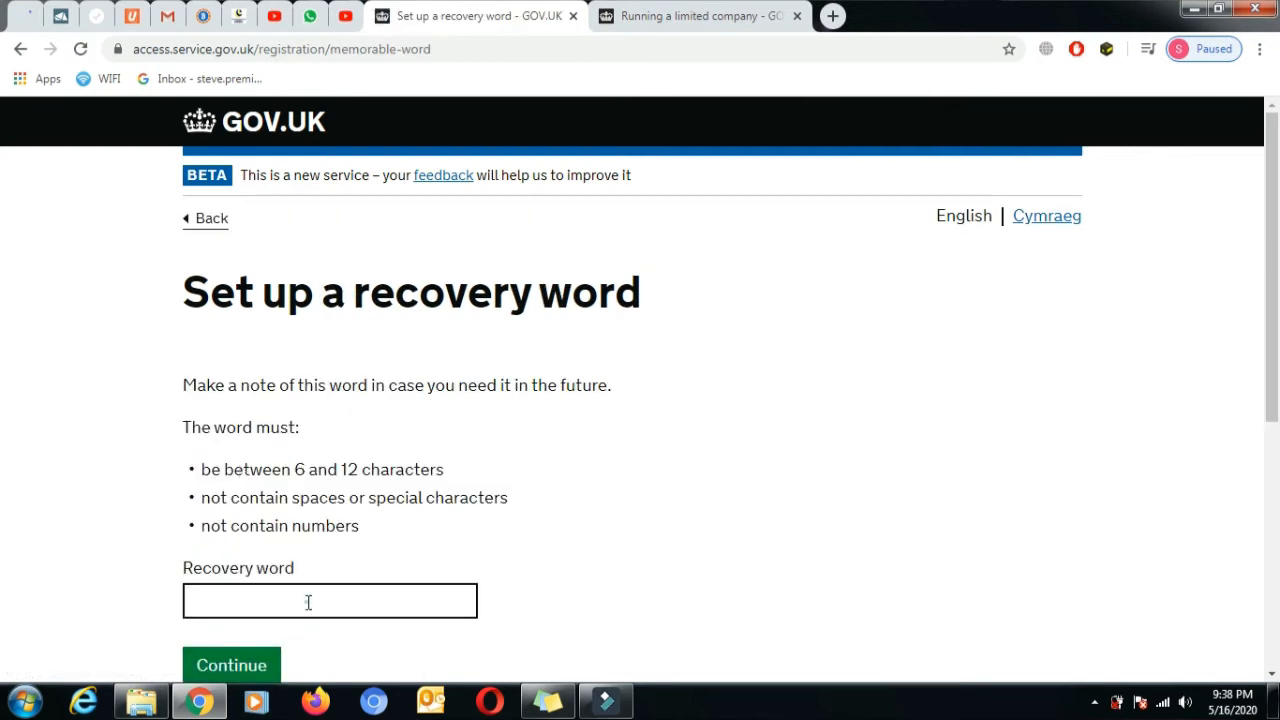
# - Set a recovery word with no spaces, fixing the first rejected attempt
pyautogui.click(308, 602)
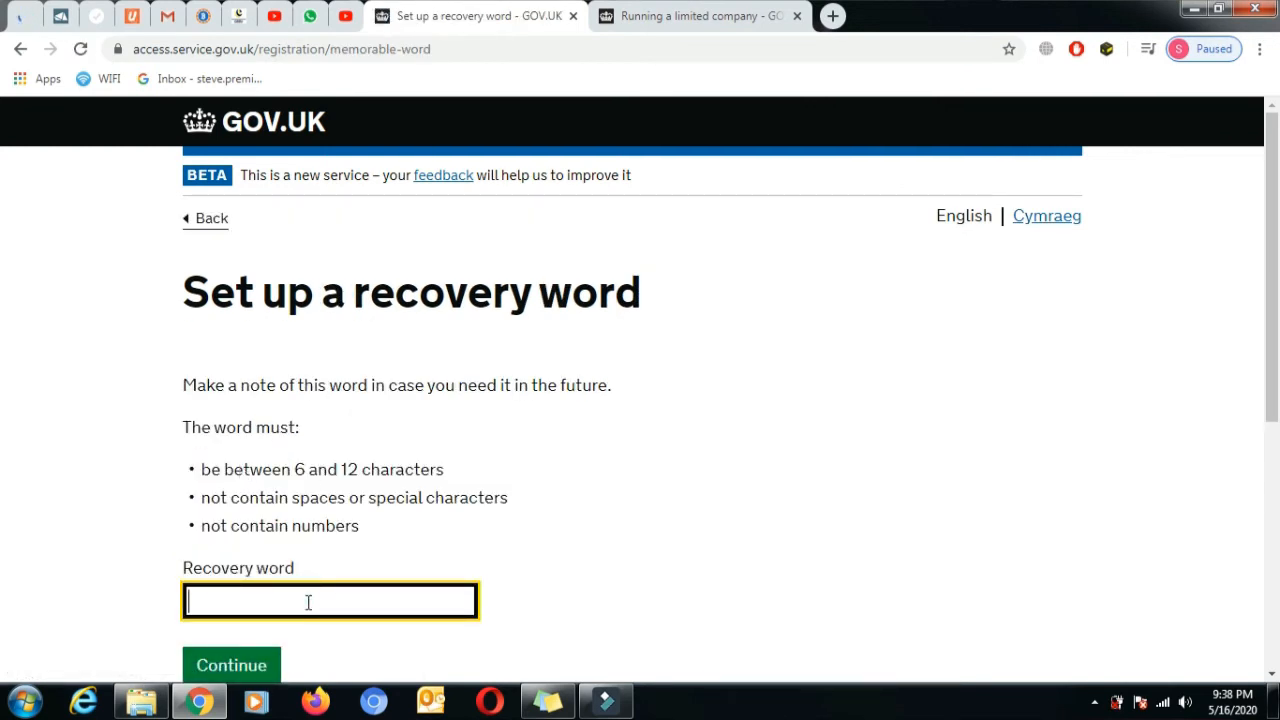
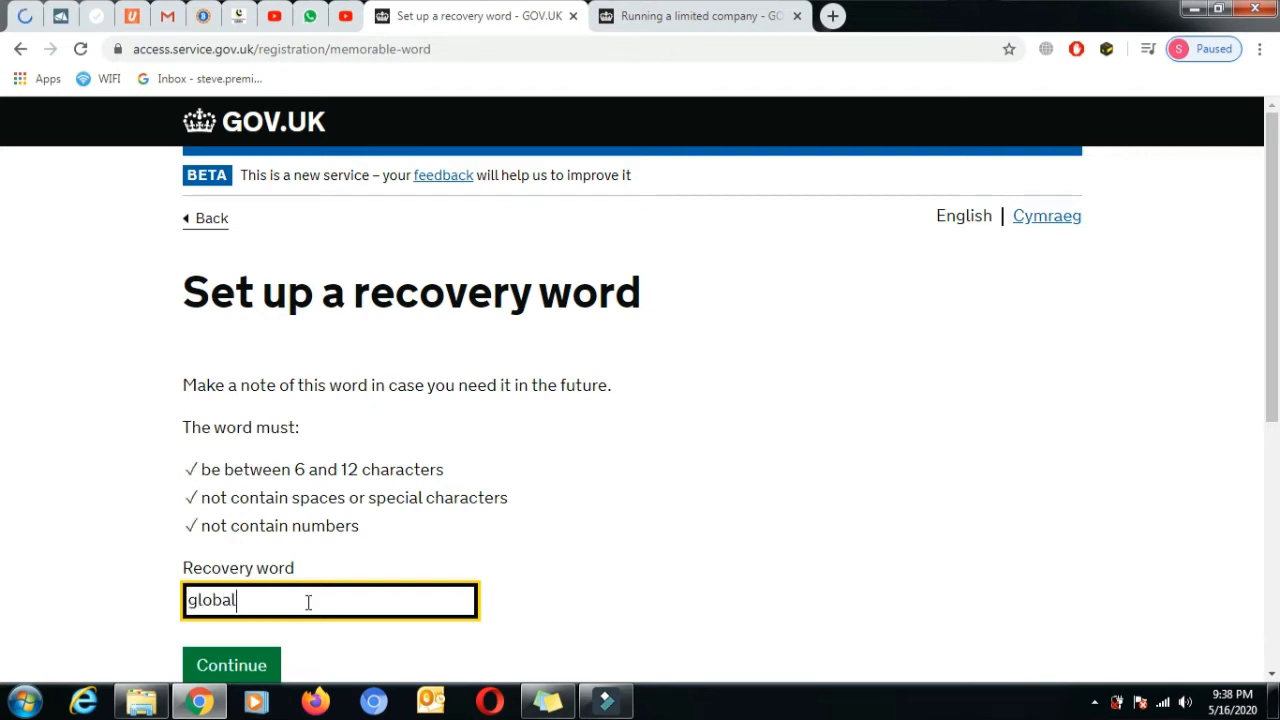
pyautogui.press('BackSpace')
pyautogui.press('BackSpace')
pyautogui.press('BackSpace')
pyautogui.press('BackSpace')
pyautogui.click(254, 663)
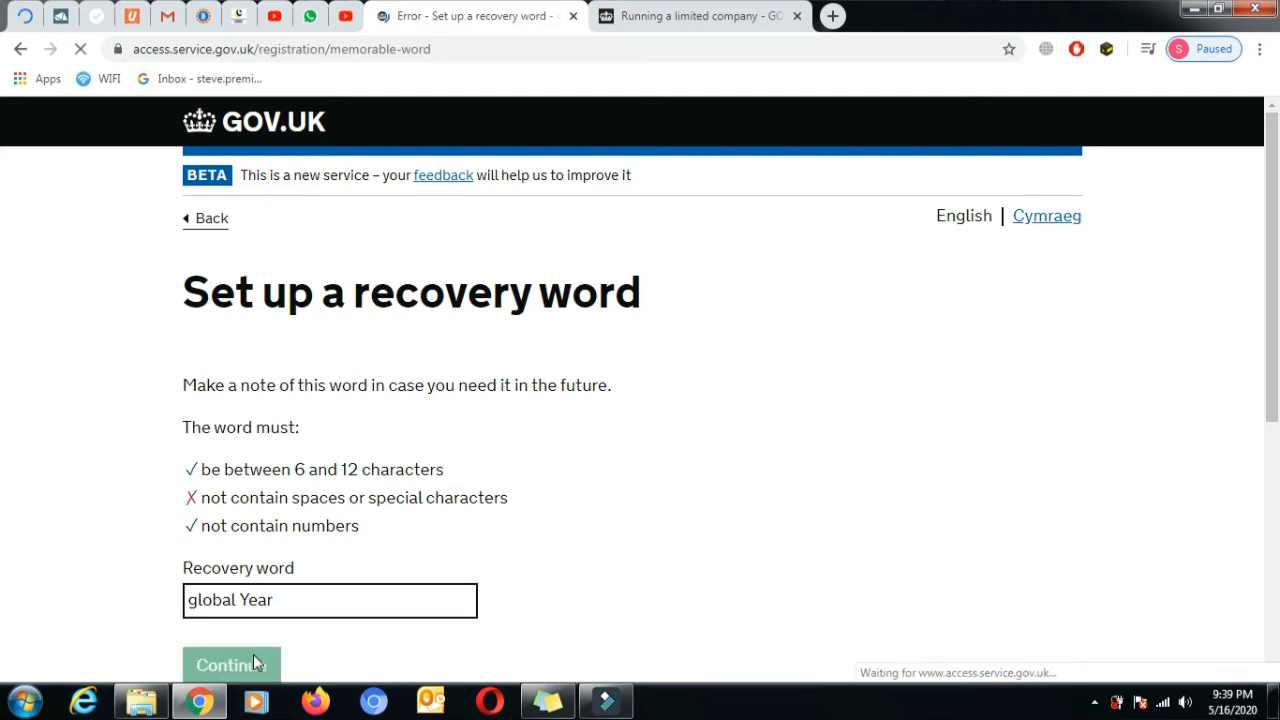
pyautogui.scroll(-2, 808, 375)
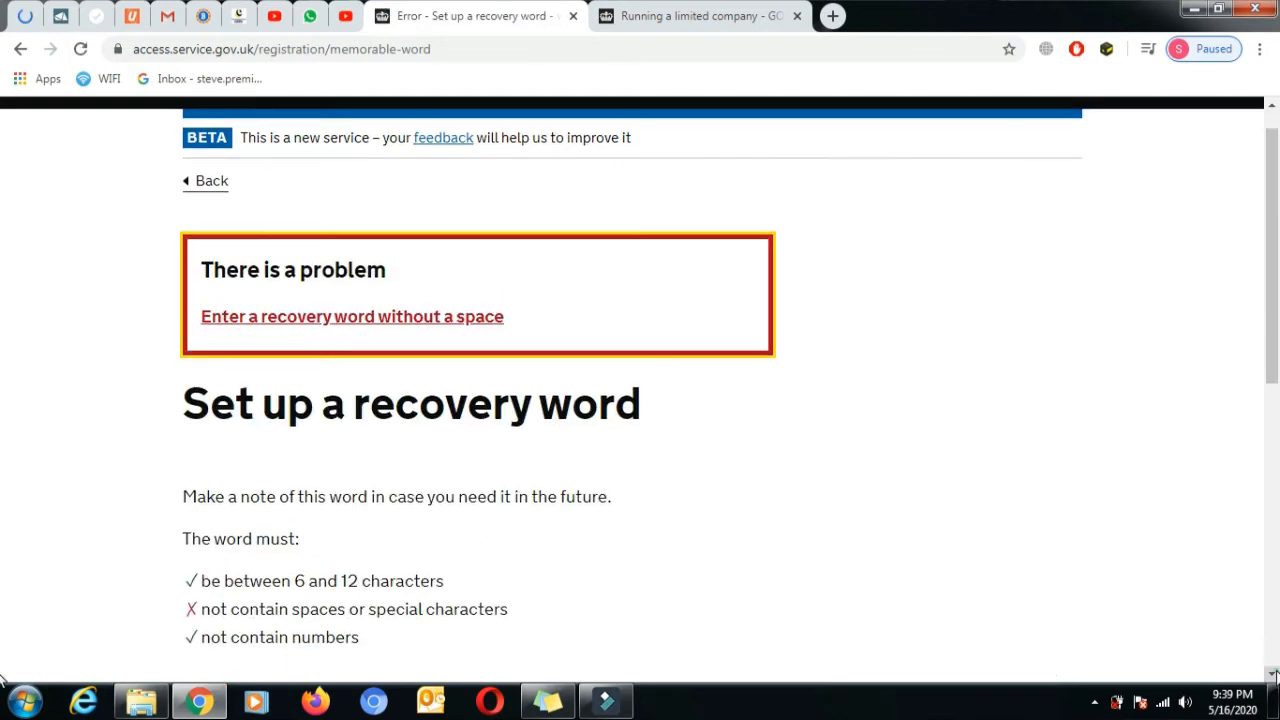
pyautogui.click(433, 672)
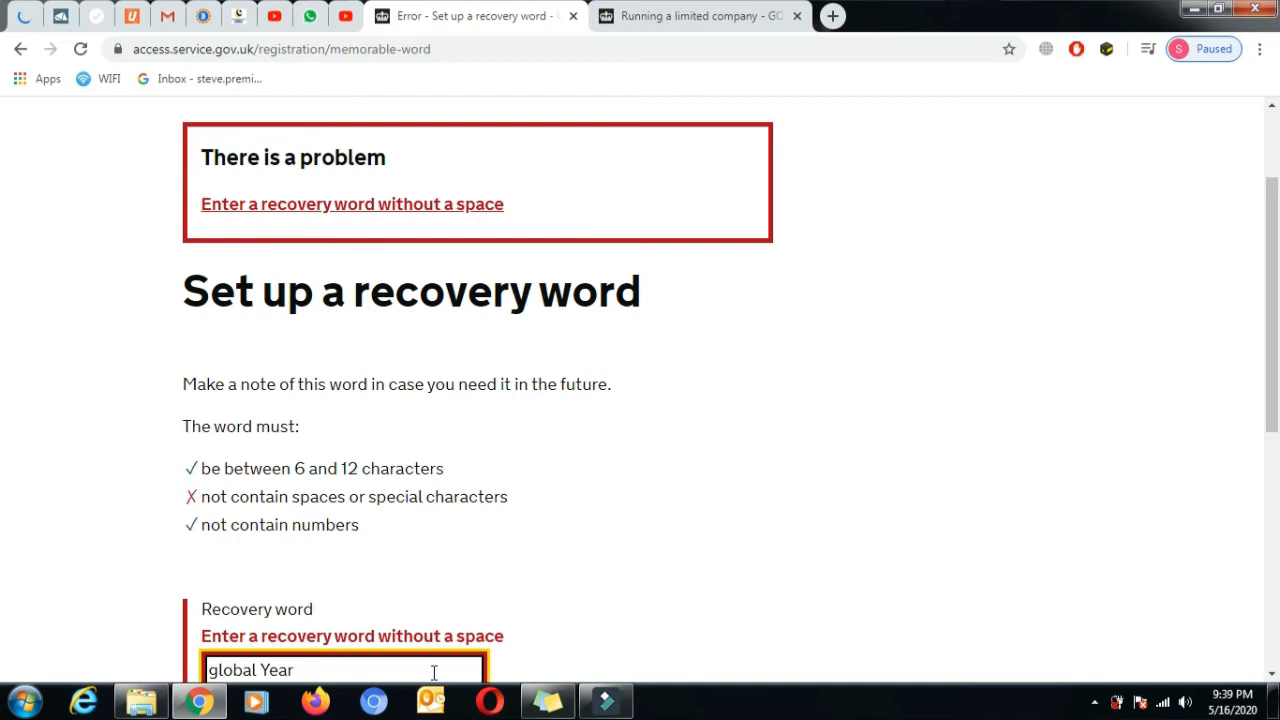
pyautogui.press('BackSpace')
pyautogui.press('BackSpace')
pyautogui.press('BackSpace')
pyautogui.press('BackSpace')
pyautogui.press('BackSpace')
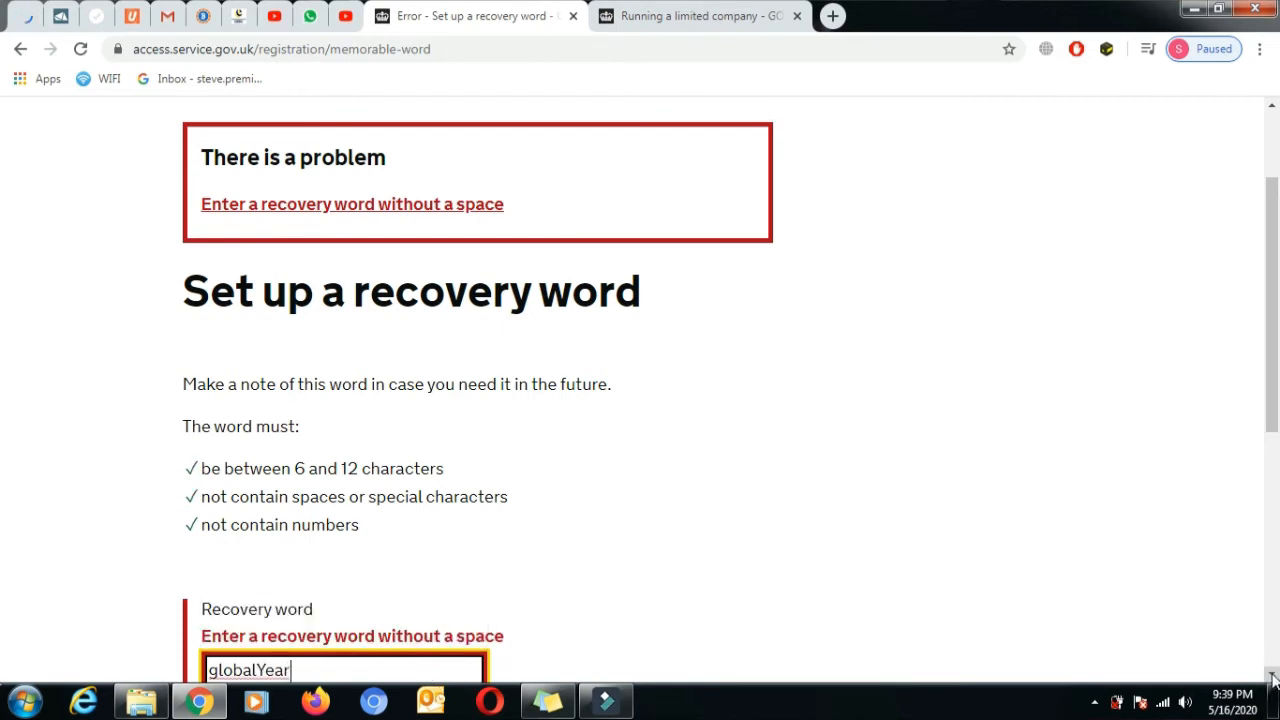
pyautogui.scroll(-1, 815, 612)
pyautogui.click(213, 621)
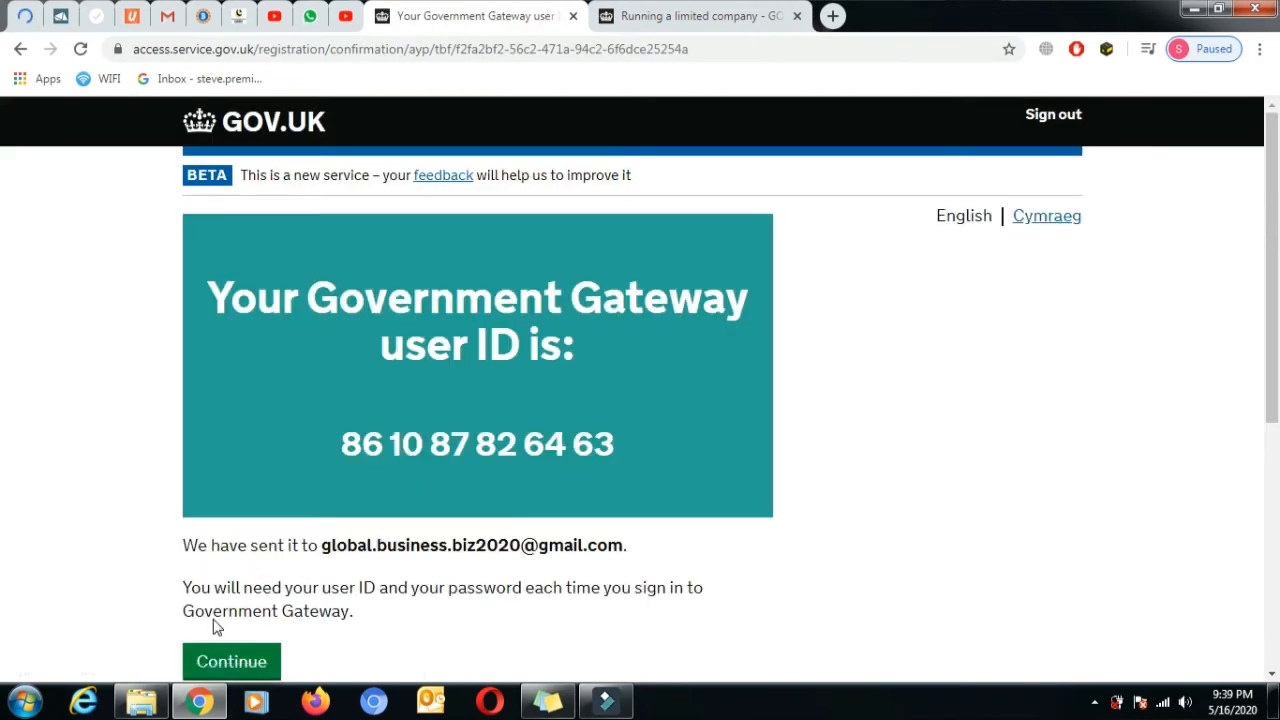
# - Copy the new Government Gateway user ID into a new Gmail message draft
pyautogui.moveTo(342, 440); pyautogui.dragTo(610, 452)
pyautogui.hotkey('ctrl', 'c')
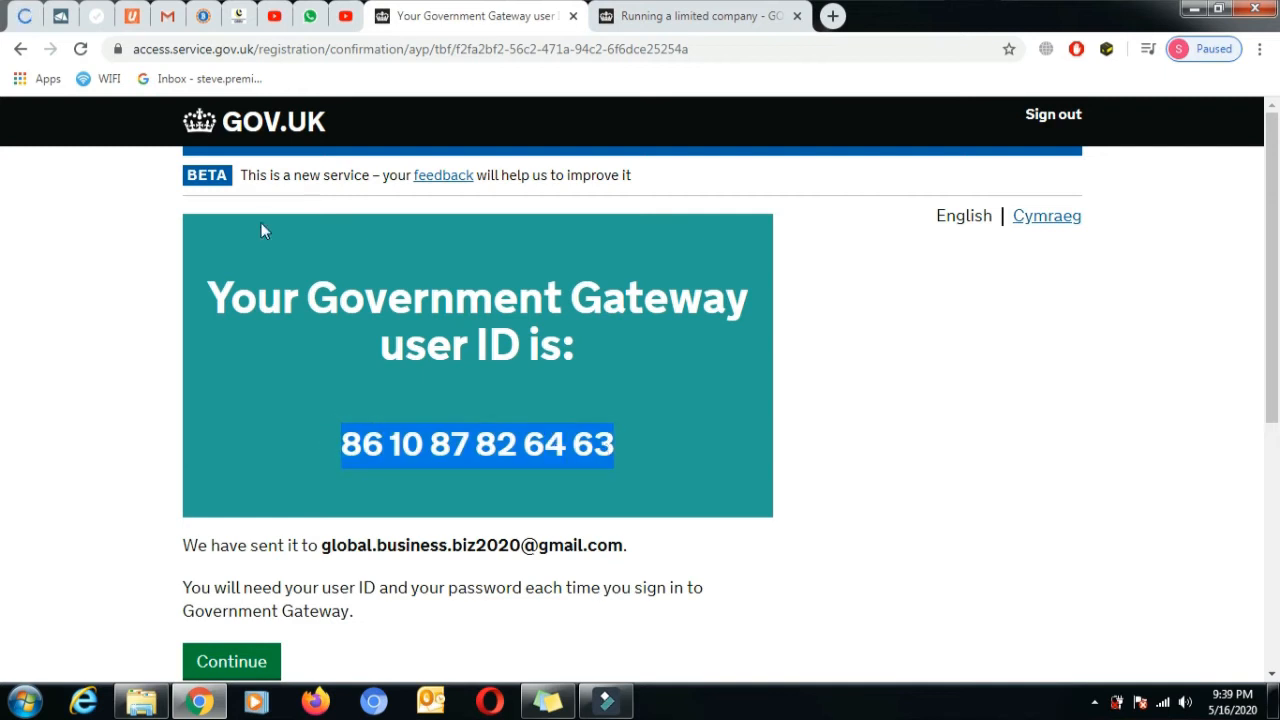
pyautogui.click(32, 17)
pyautogui.click(680, 423)
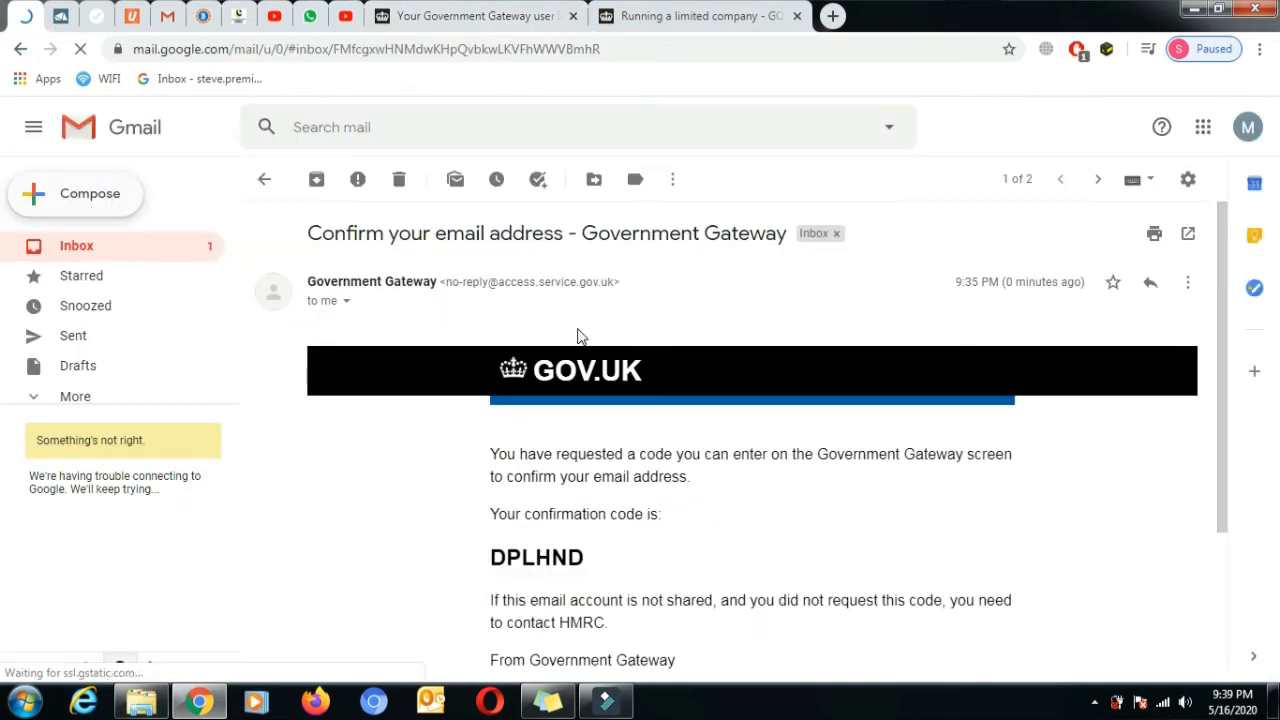
pyautogui.click(86, 200)
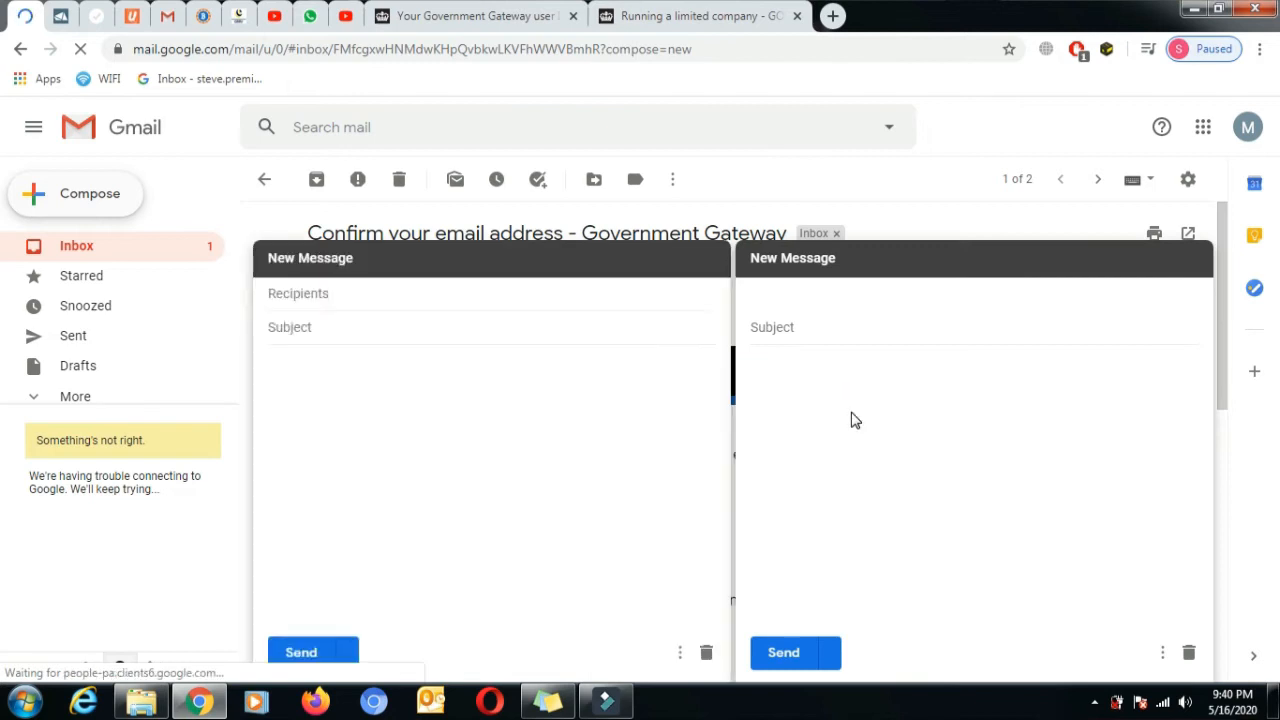
pyautogui.click(798, 393)
pyautogui.hotkey('ctrl', 'v')
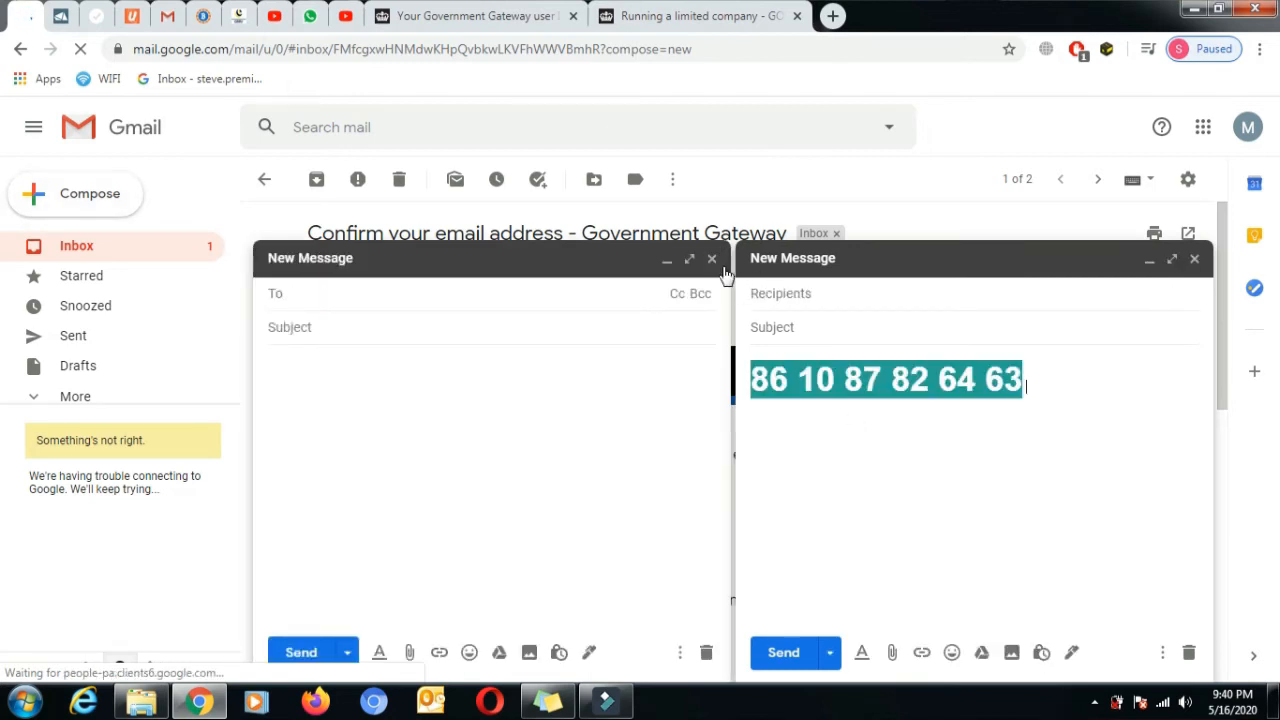
pyautogui.click(498, 14)
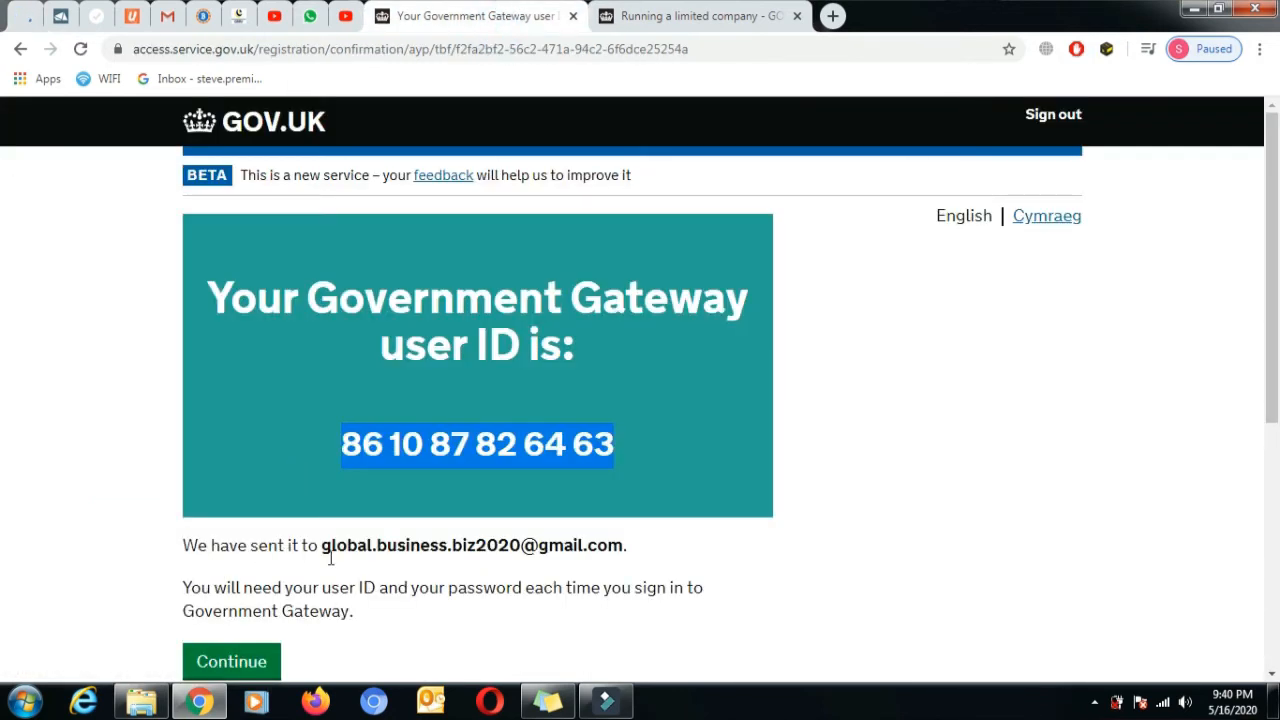
# - Use the account's existing email address for Companies House
pyautogui.click(256, 660)
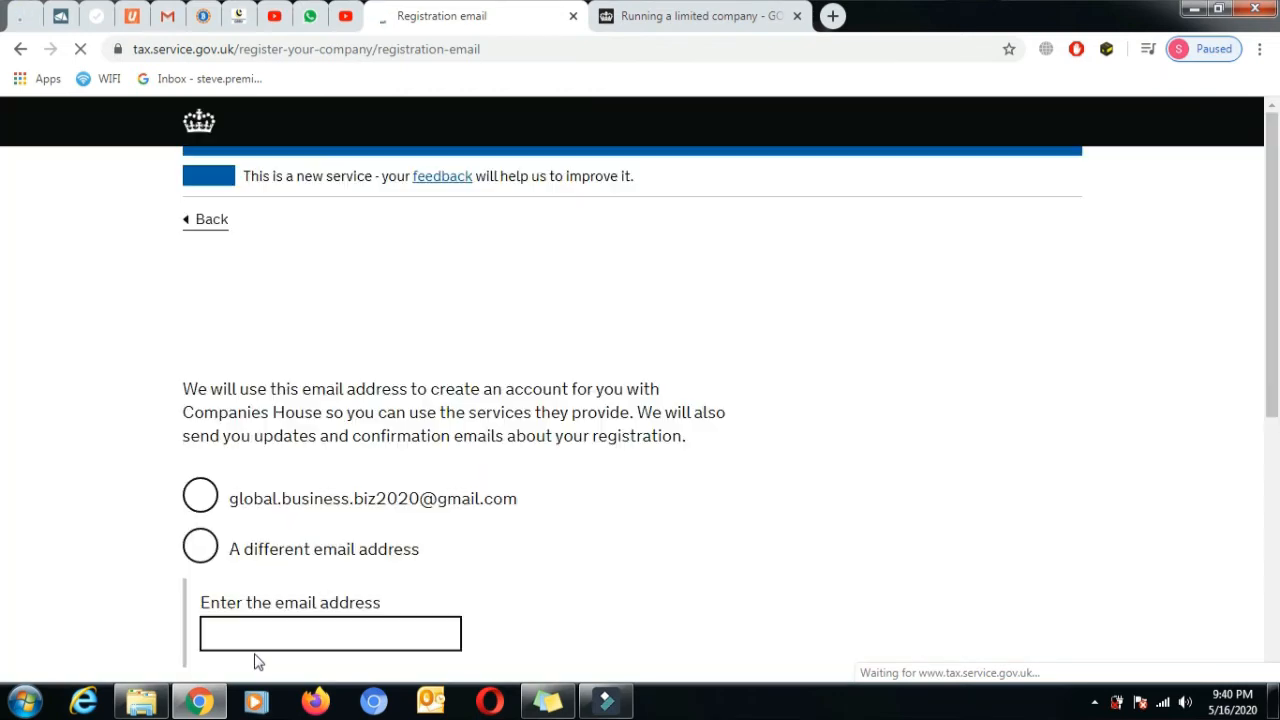
pyautogui.click(256, 501)
pyautogui.click(238, 626)
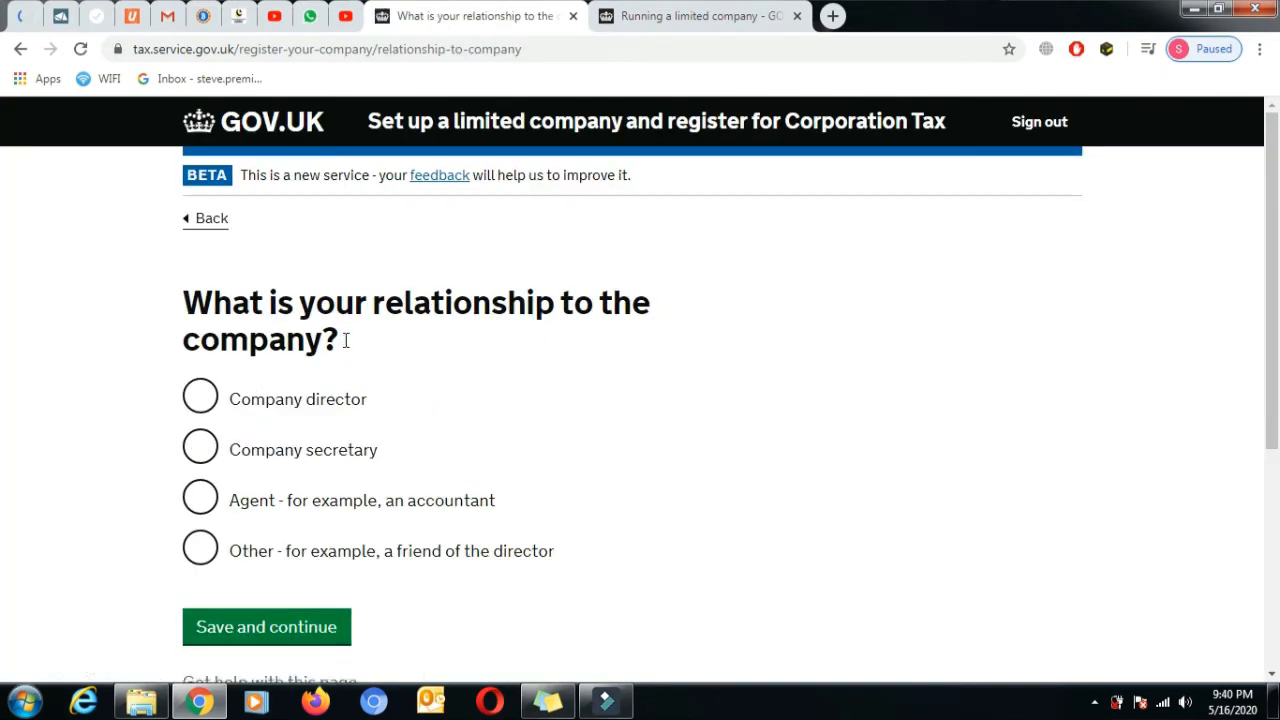
# - Answer that you are a company director and No to Community Interest Company
pyautogui.click(333, 401)
pyautogui.click(298, 625)
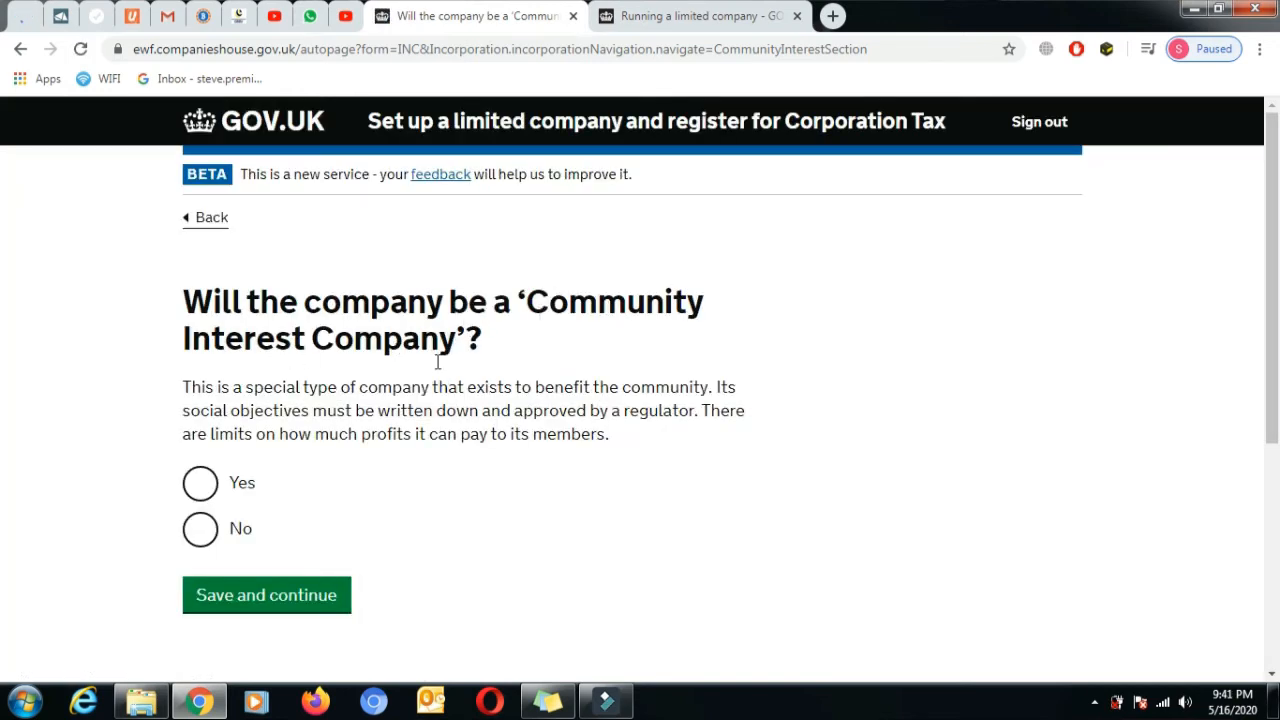
pyautogui.click(200, 528)
pyautogui.click(257, 607)
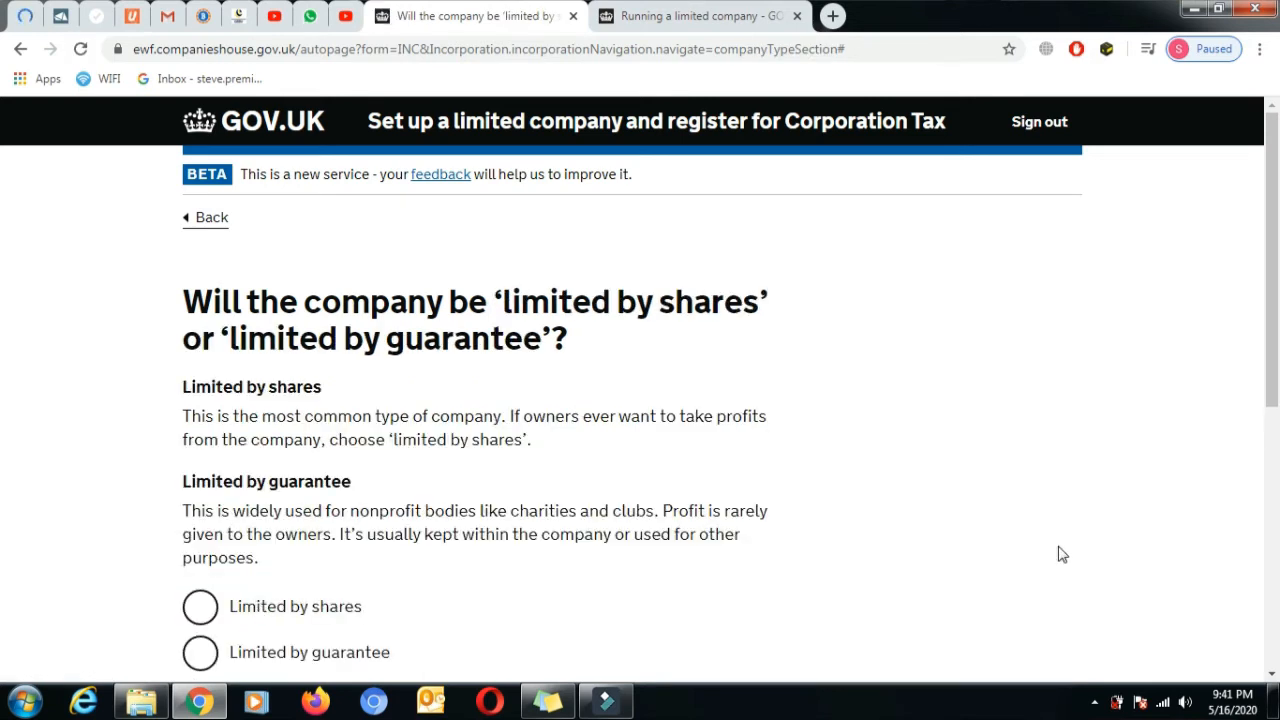
pyautogui.scroll(-2, 1268, 672)
# - Make the company limited by shares, named 'IT Soft And Guide' with the Ltd ending
pyautogui.click(199, 496)
pyautogui.click(280, 617)
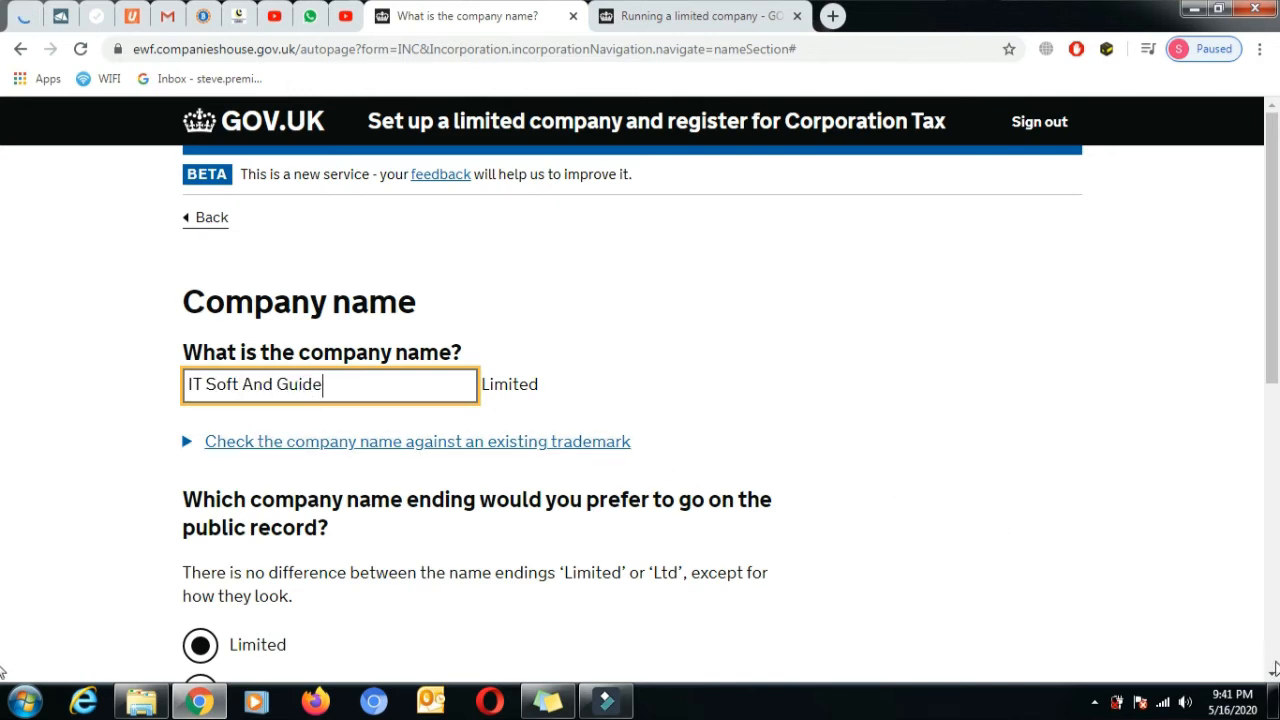
pyautogui.click(1273, 675)
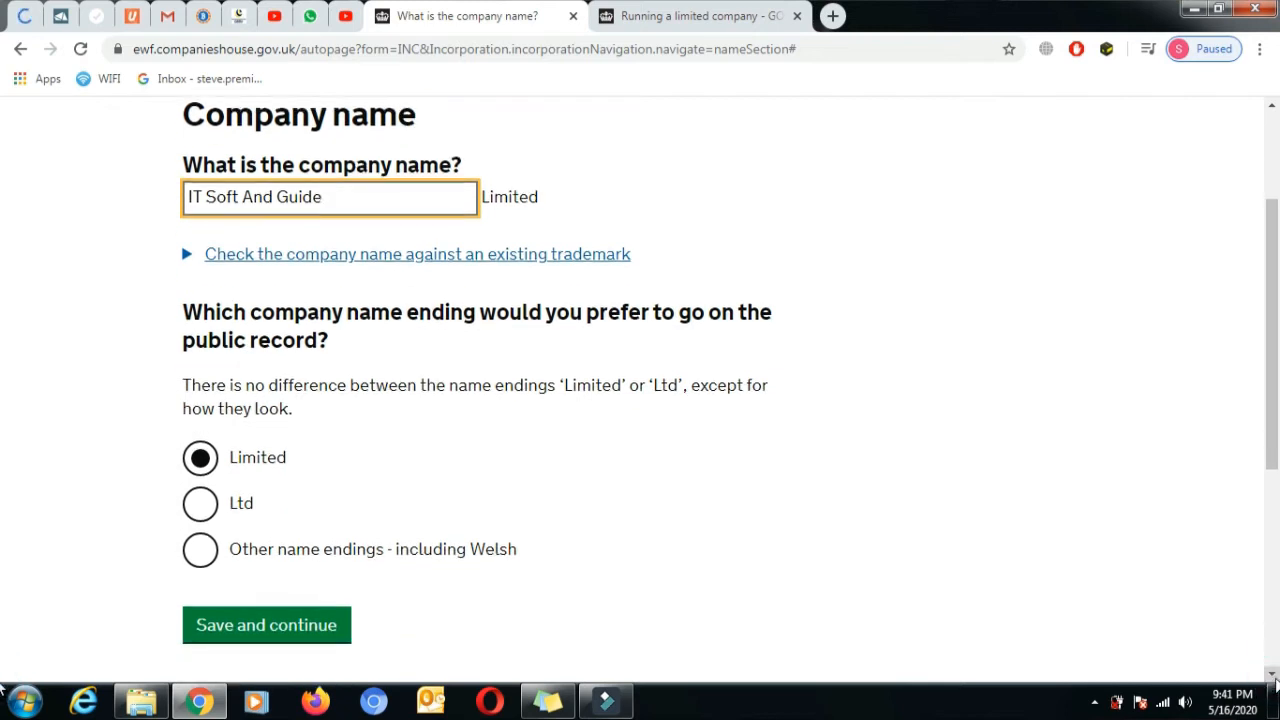
pyautogui.click(200, 503)
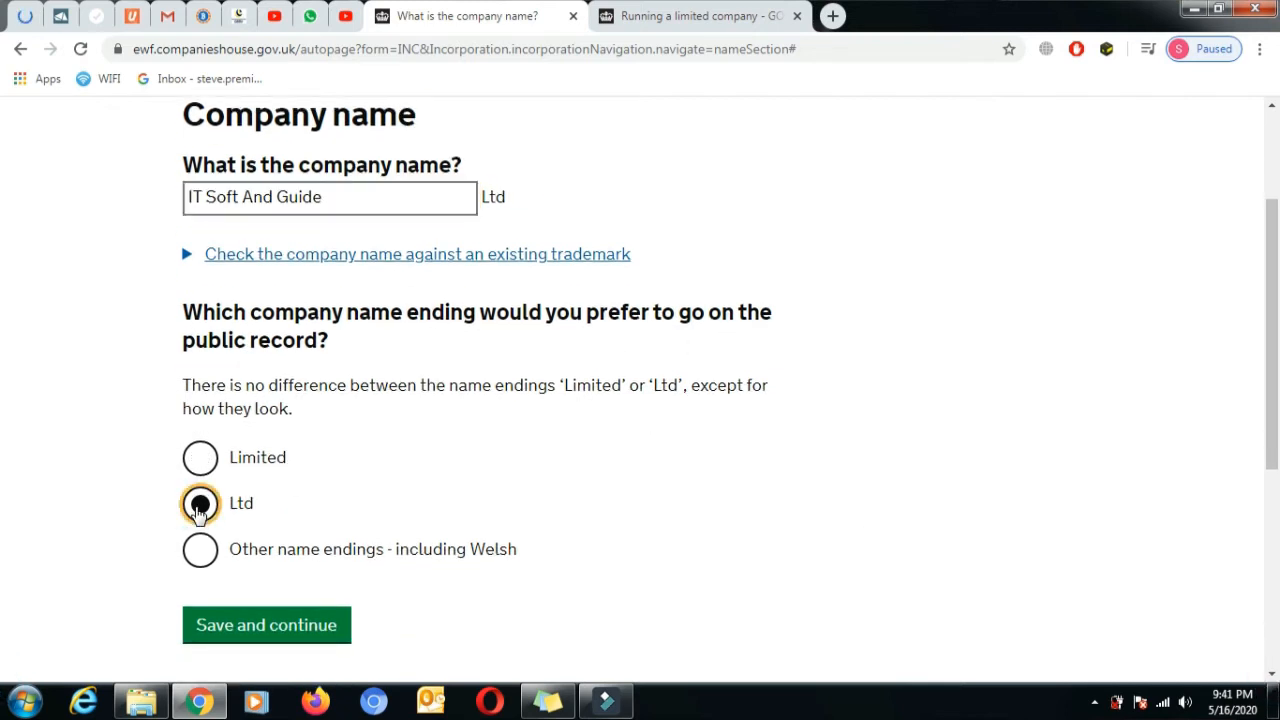
pyautogui.click(285, 624)
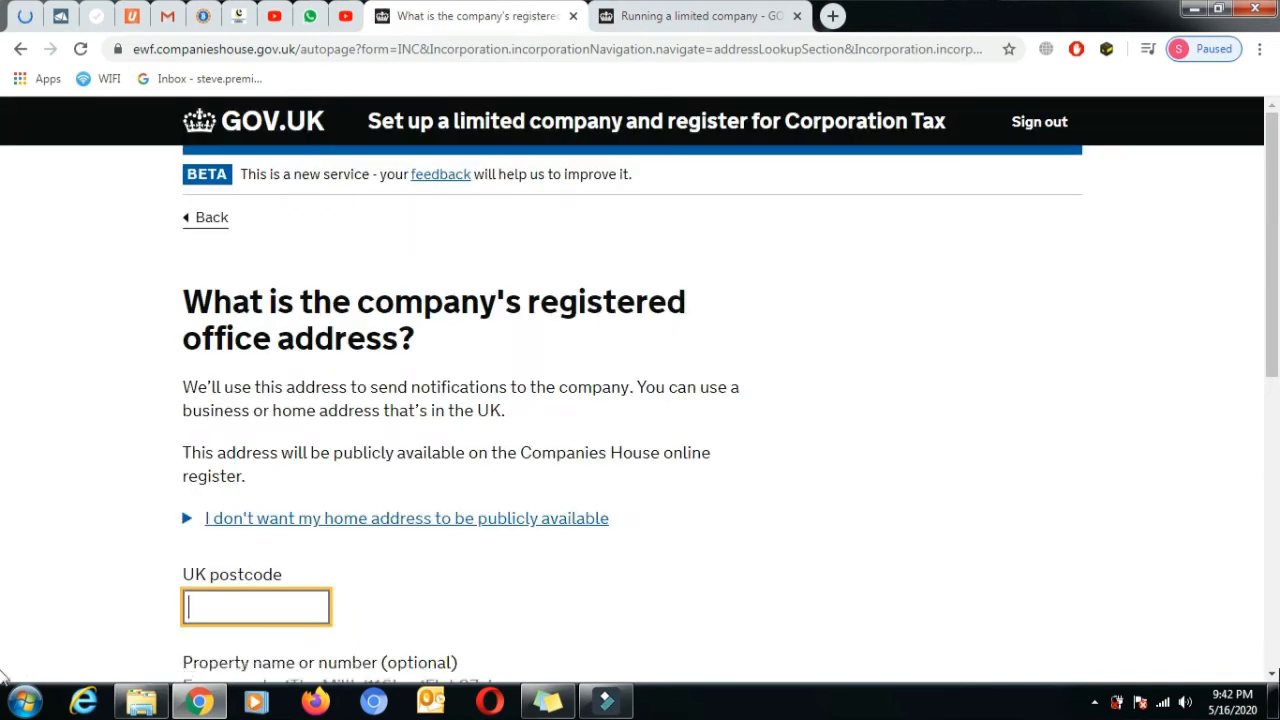
# - Look up the registered office by postcode and property number, and confirm it
pyautogui.scroll(-3, 1272, 675)
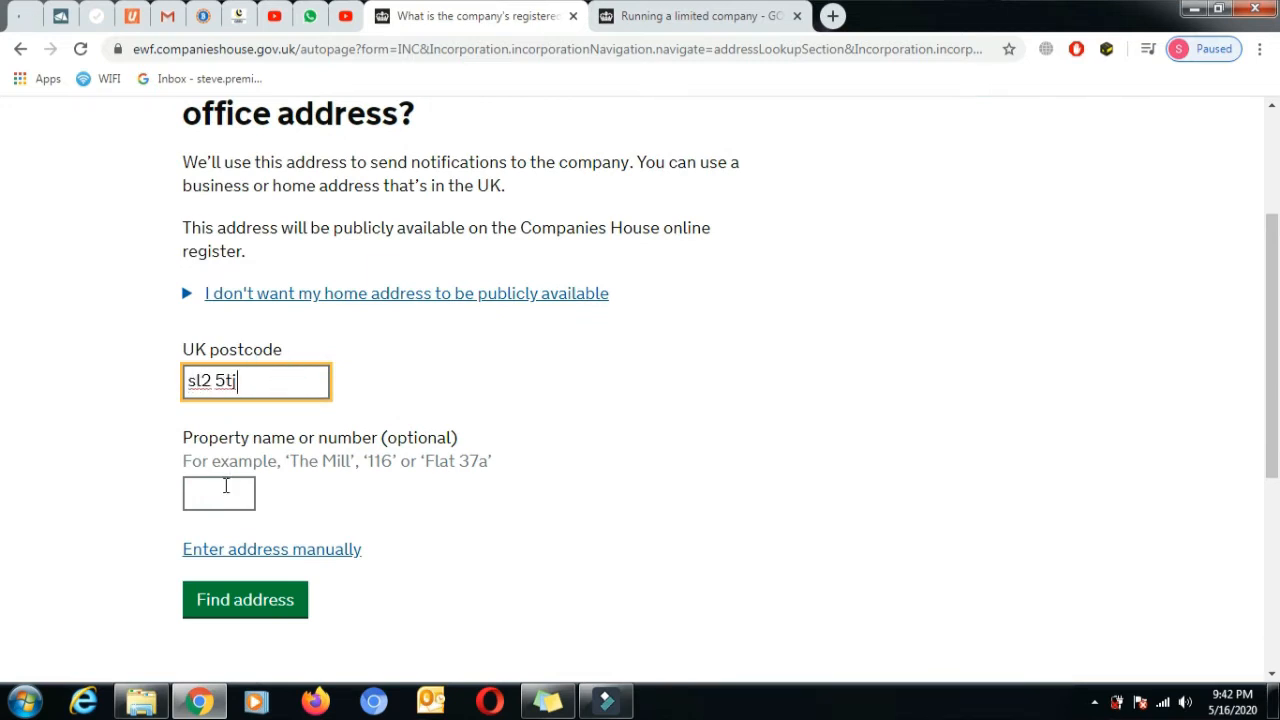
pyautogui.click(226, 486)
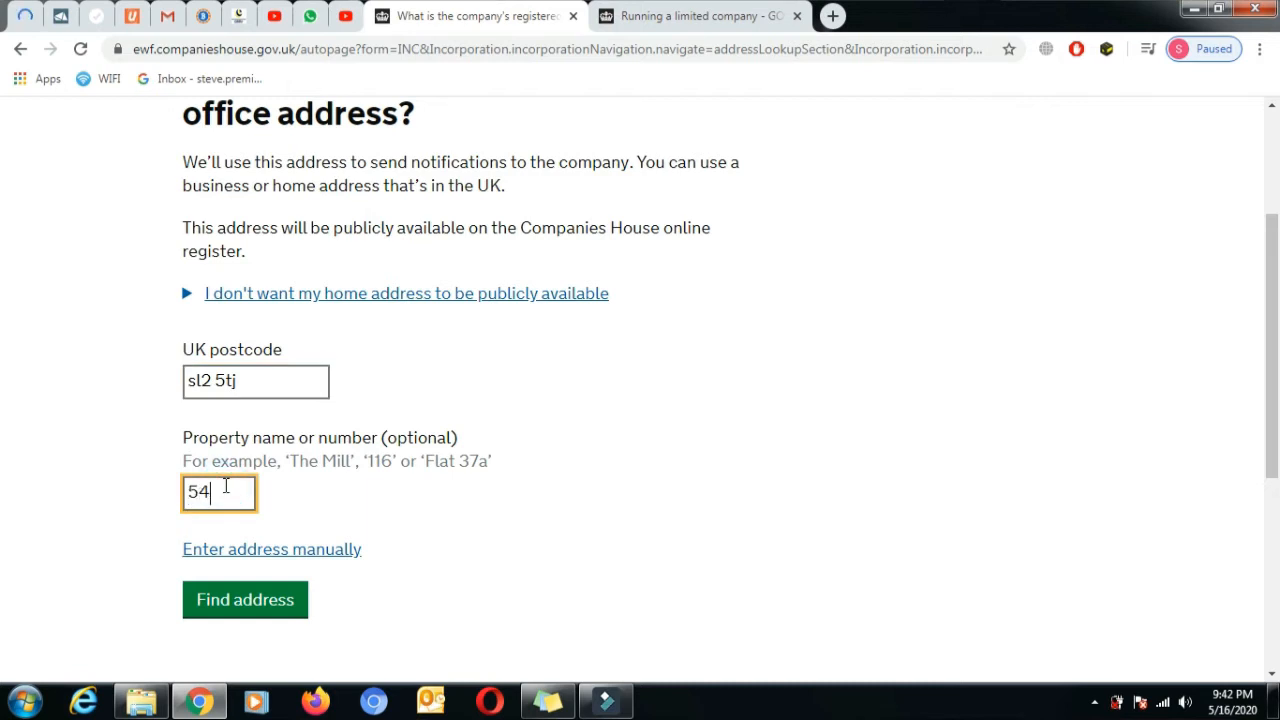
pyautogui.click(249, 599)
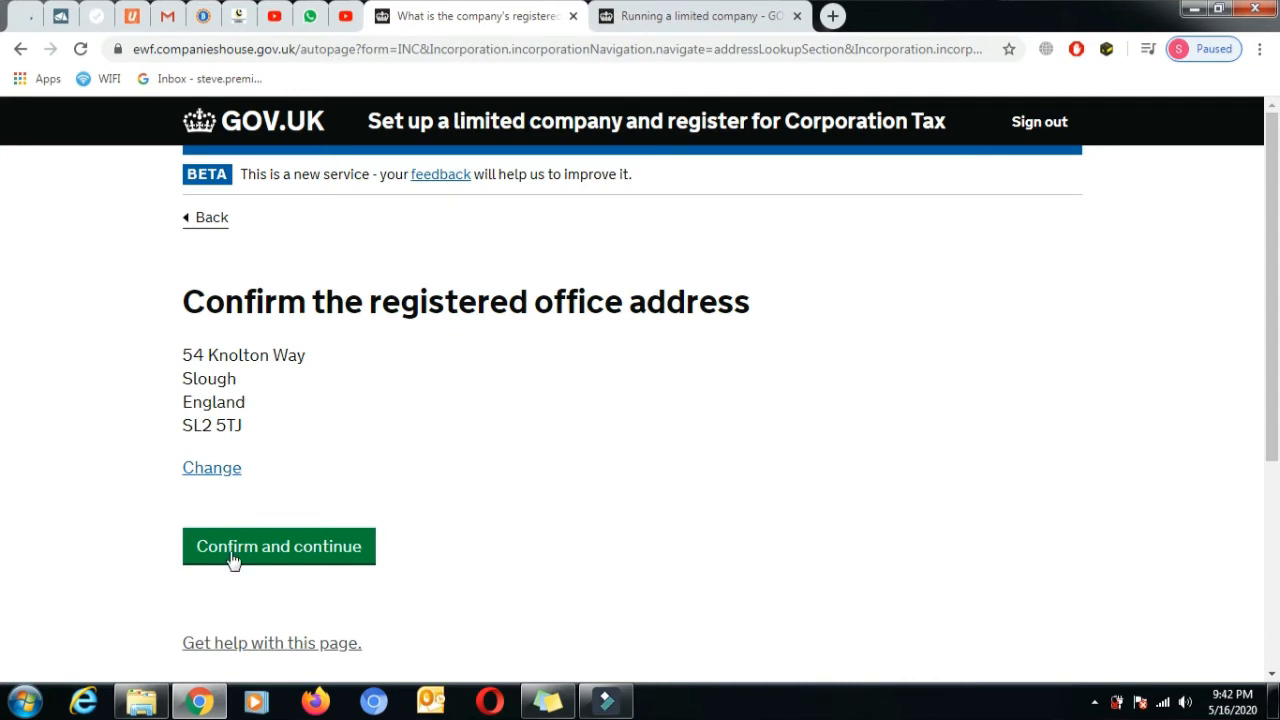
pyautogui.click(253, 552)
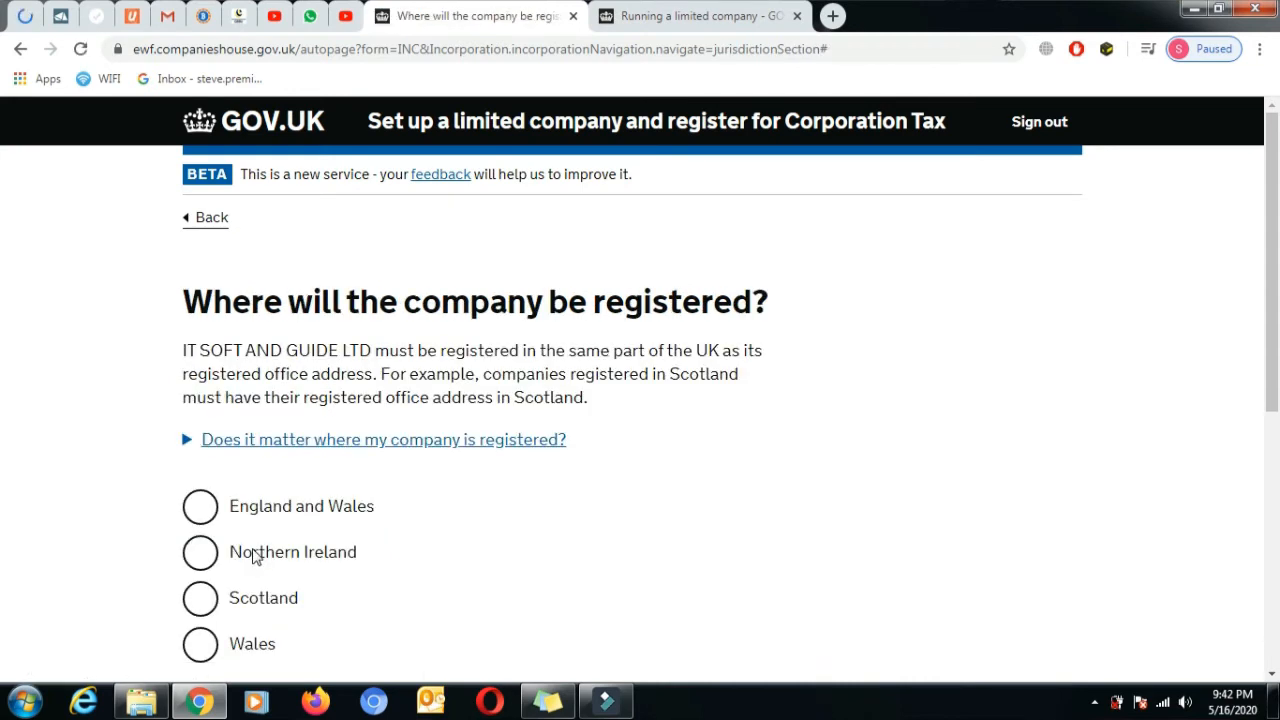
# - Register the company in England and Wales with the listed address as principal place of business
pyautogui.click(255, 506)
pyautogui.scroll(-1, 934, 620)
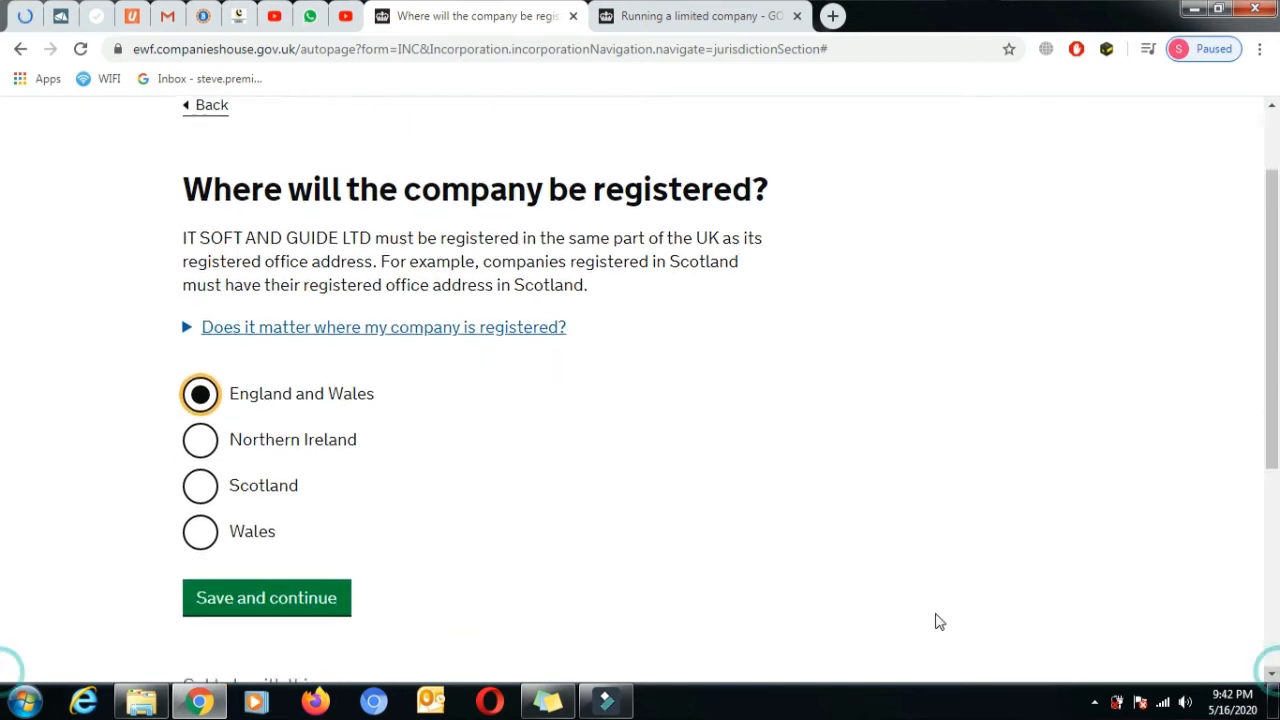
pyautogui.click(310, 592)
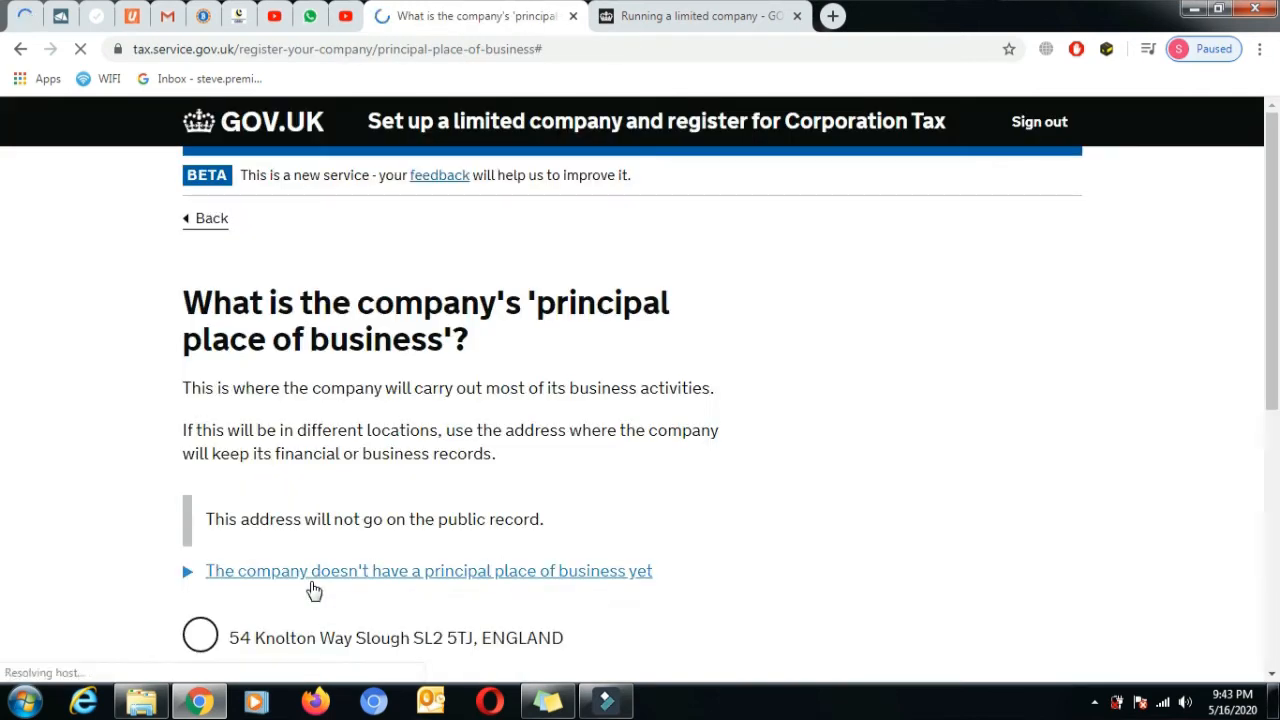
pyautogui.scroll(-1, 966, 606)
pyautogui.click(200, 485)
pyautogui.click(243, 607)
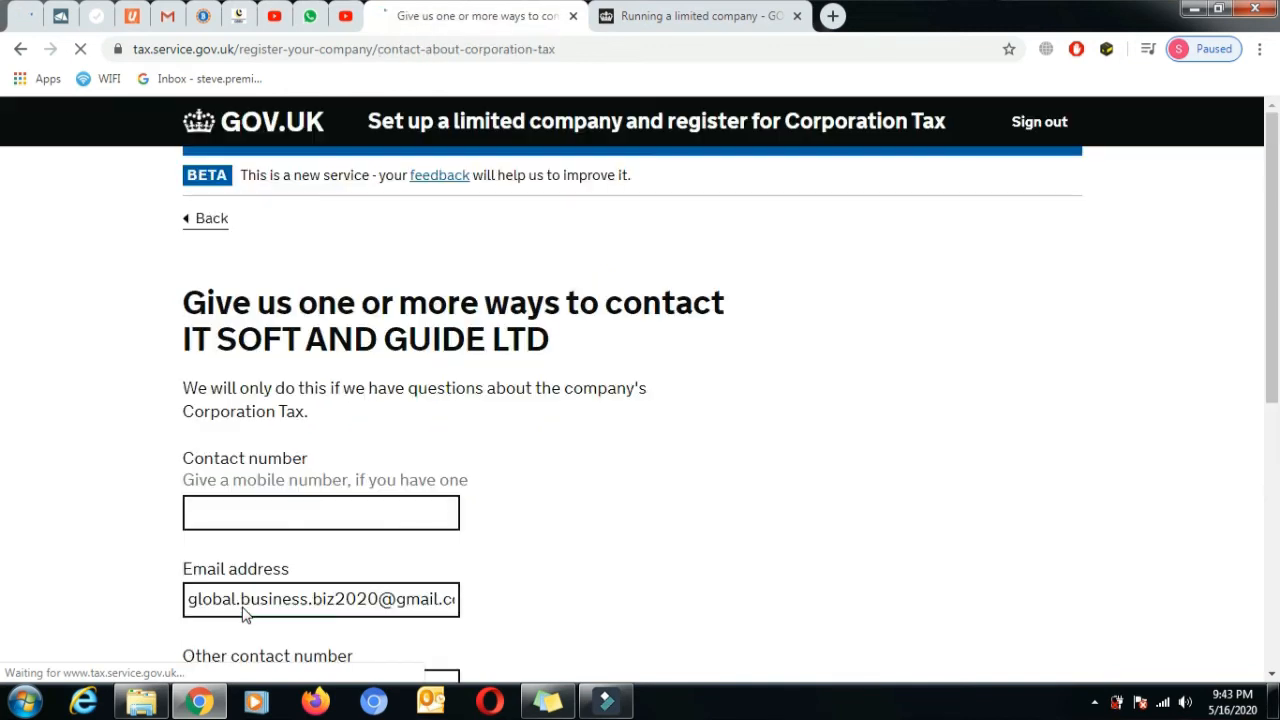
# - Enter the Corporation Tax mobile number, autofill the other contact number, and save
pyautogui.click(1272, 676)
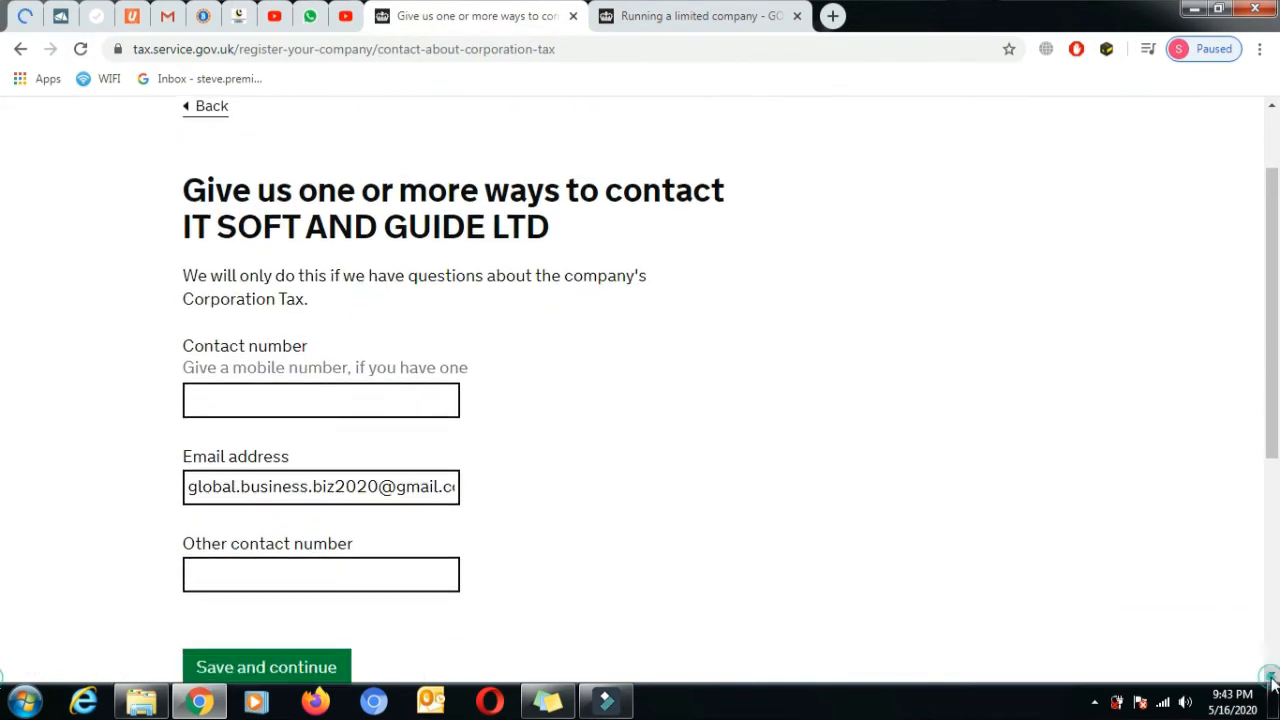
pyautogui.click(1272, 676)
pyautogui.click(330, 356)
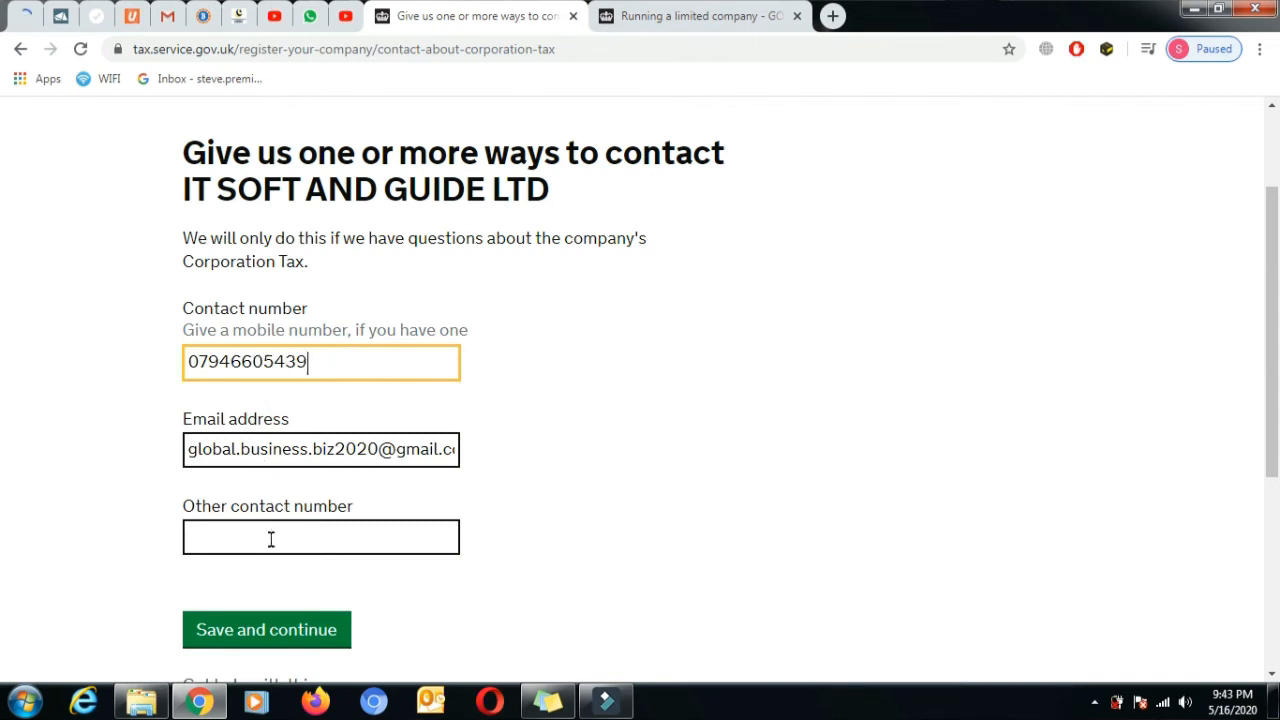
pyautogui.click(270, 539)
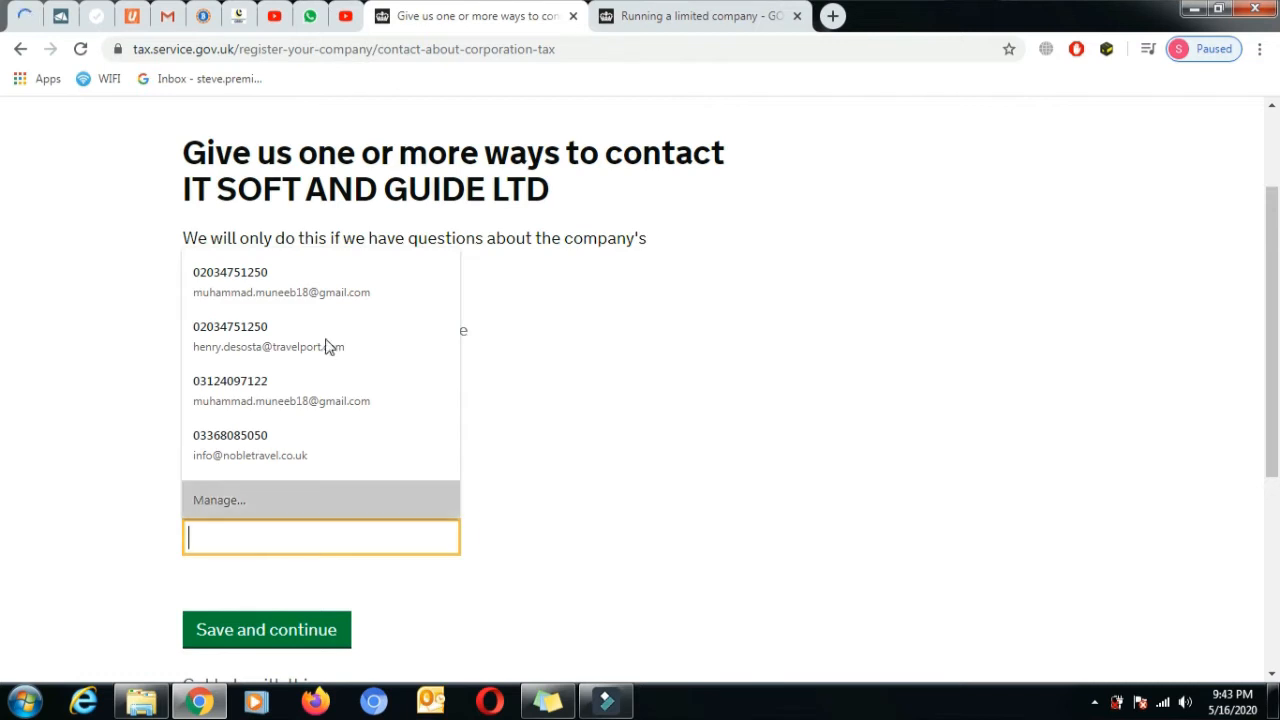
pyautogui.click(286, 331)
pyautogui.click(296, 630)
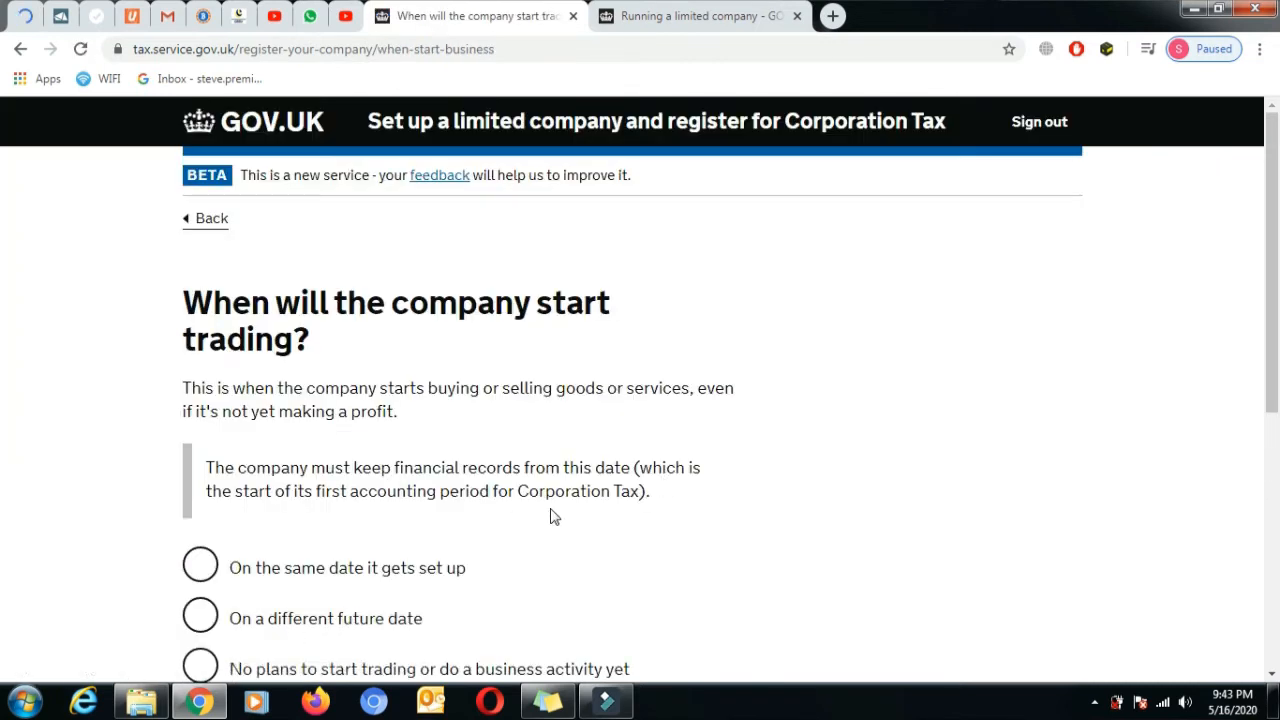
# - Set the company to start trading on the same date it gets set up
pyautogui.scroll(-3, 1003, 584)
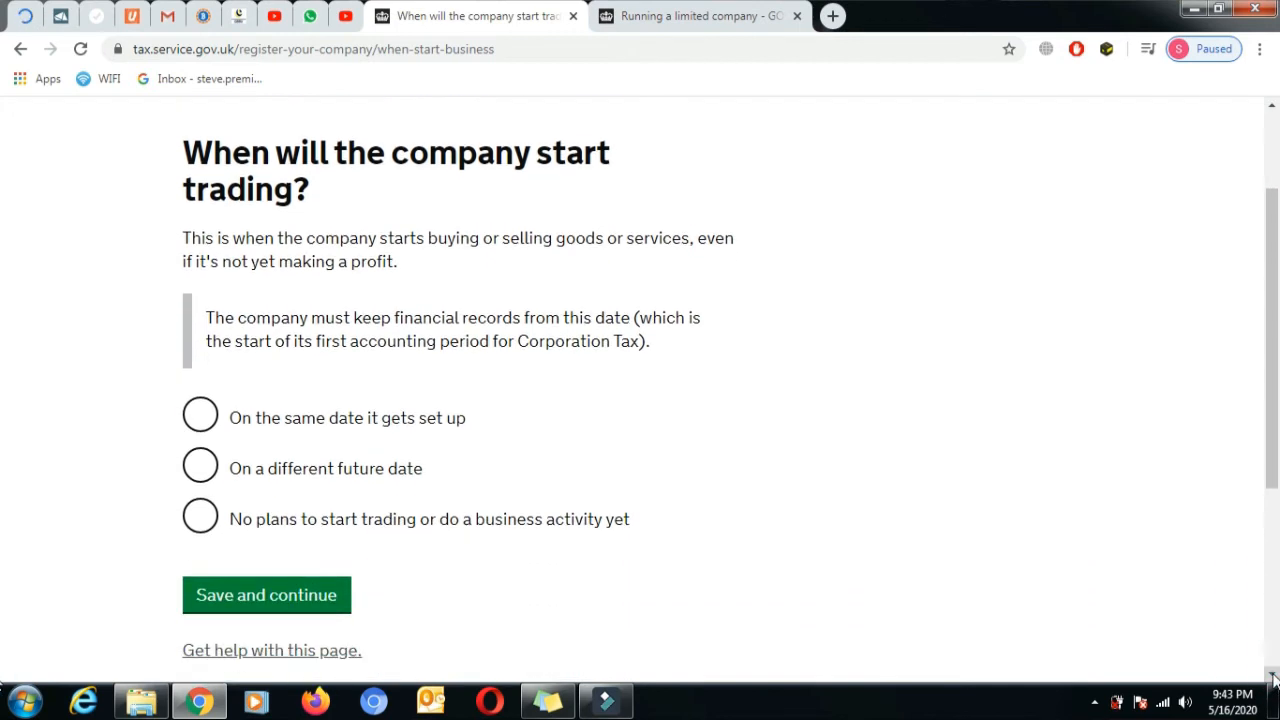
pyautogui.click(207, 416)
pyautogui.click(265, 592)
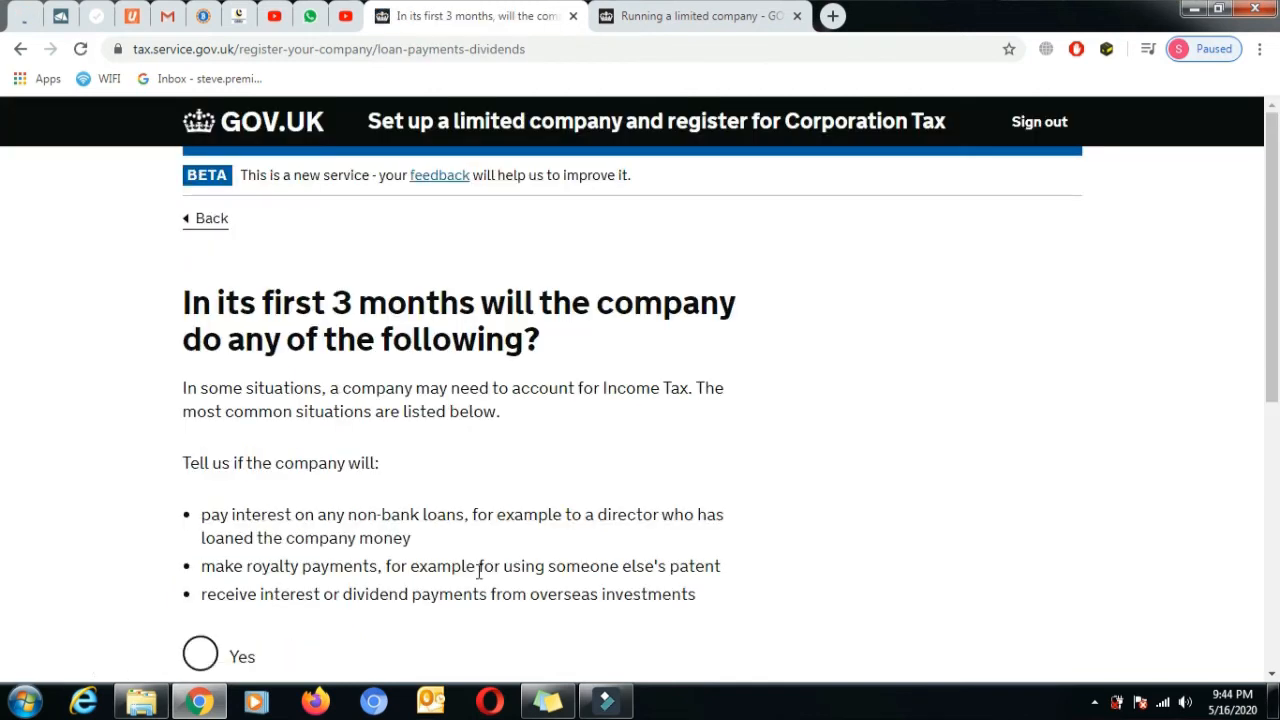
# - Answer No to loans, royalties or overseas interest in the first 3 months
pyautogui.click(1272, 674)
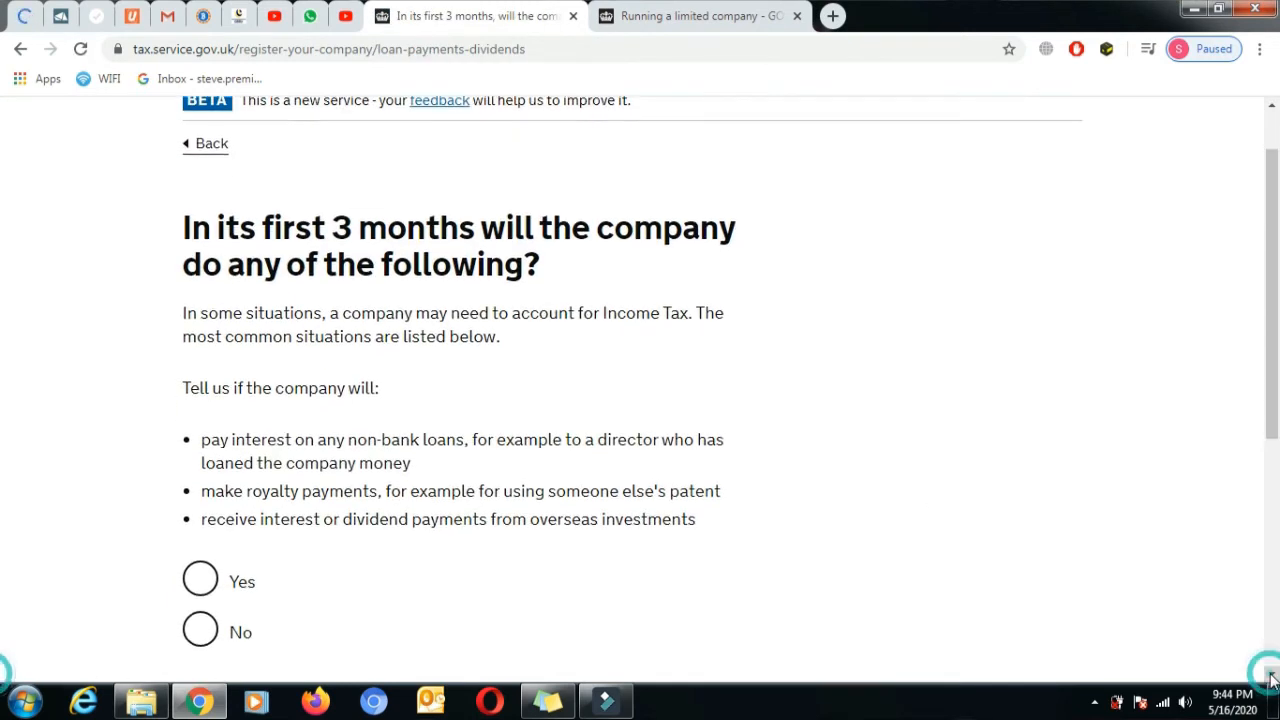
pyautogui.click(1272, 677)
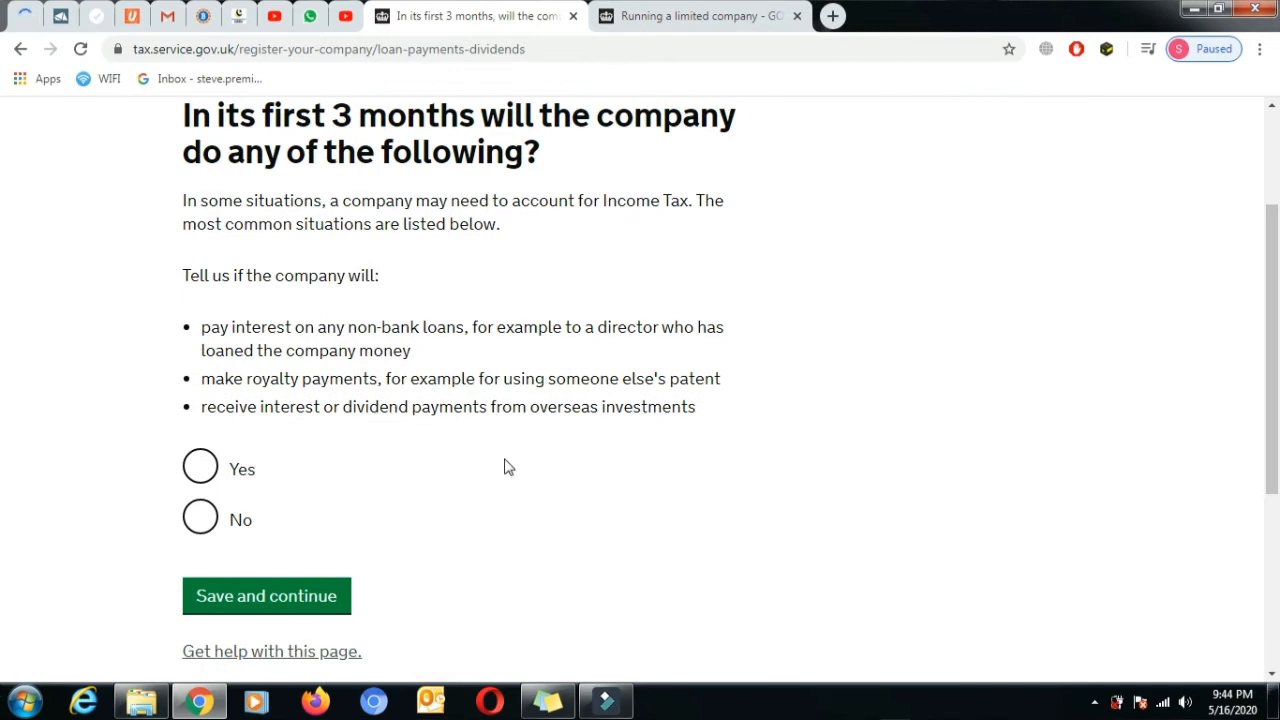
pyautogui.click(199, 518)
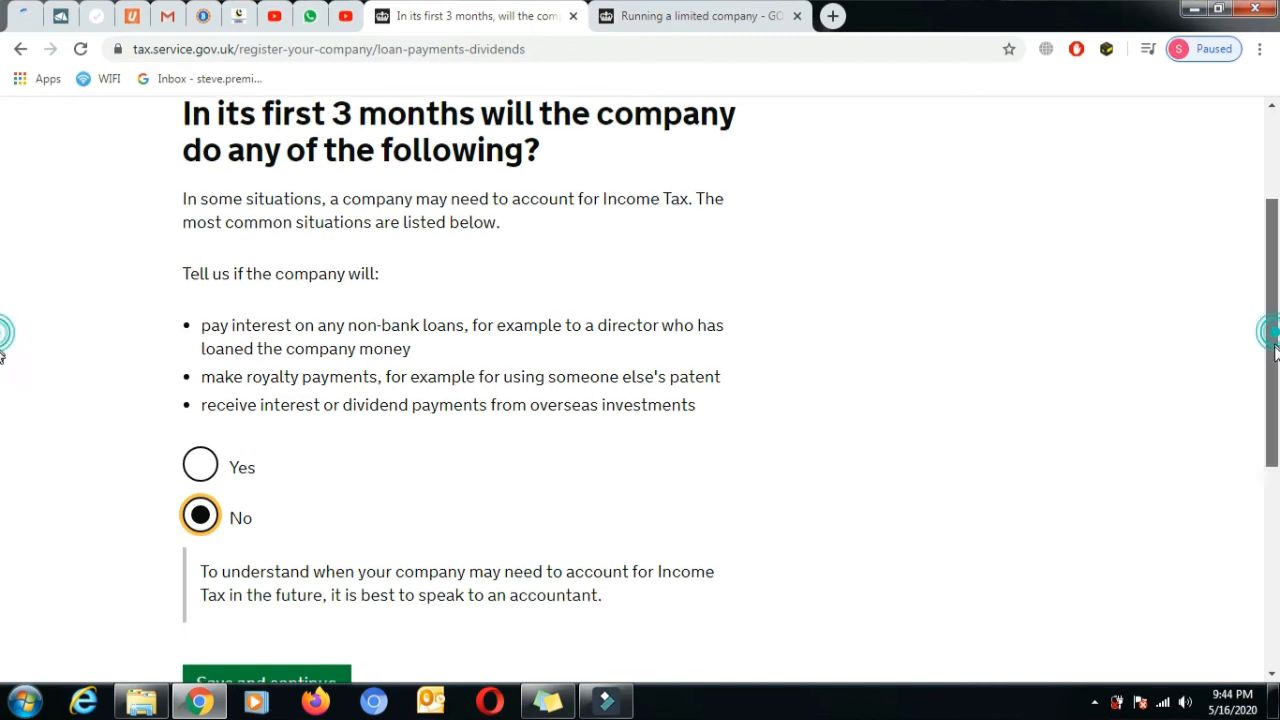
pyautogui.moveTo(1272, 330); pyautogui.dragTo(1272, 378)
pyautogui.click(292, 580)
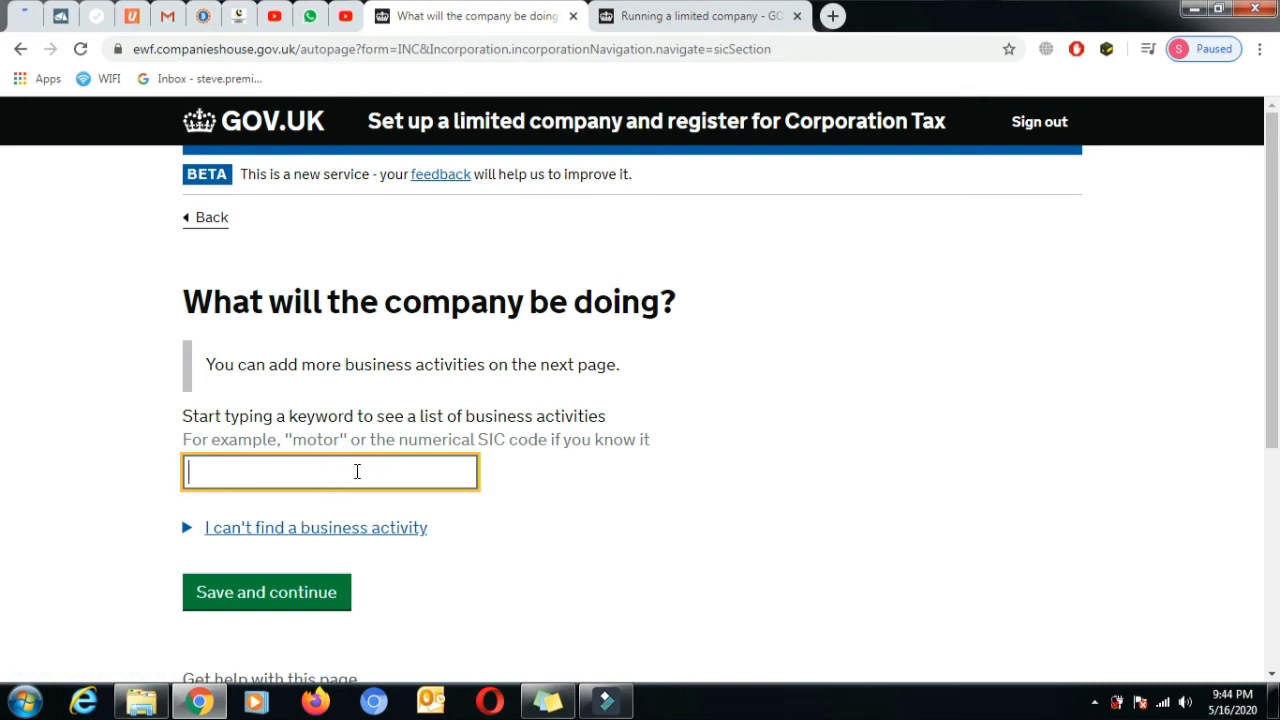
# - Search 'software' and save Other software publishing (58290) as the business activity
pyautogui.write('software')
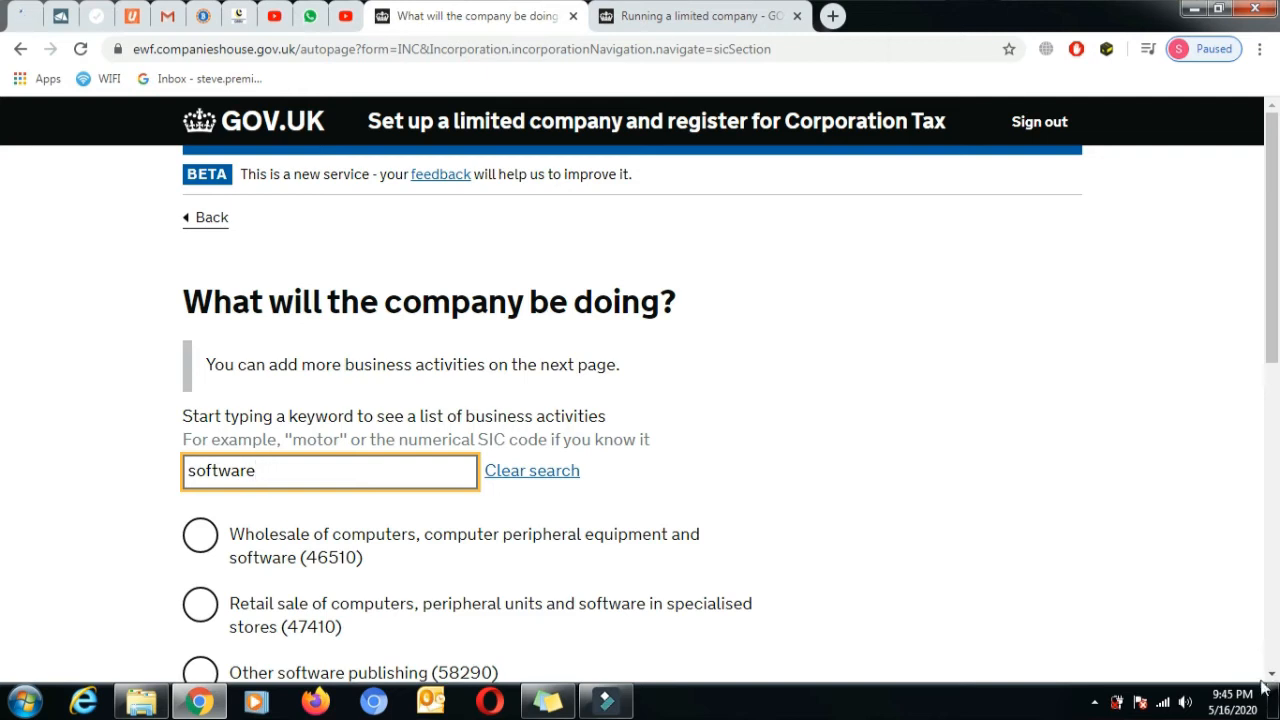
pyautogui.click(1272, 676)
pyautogui.click(1272, 676)
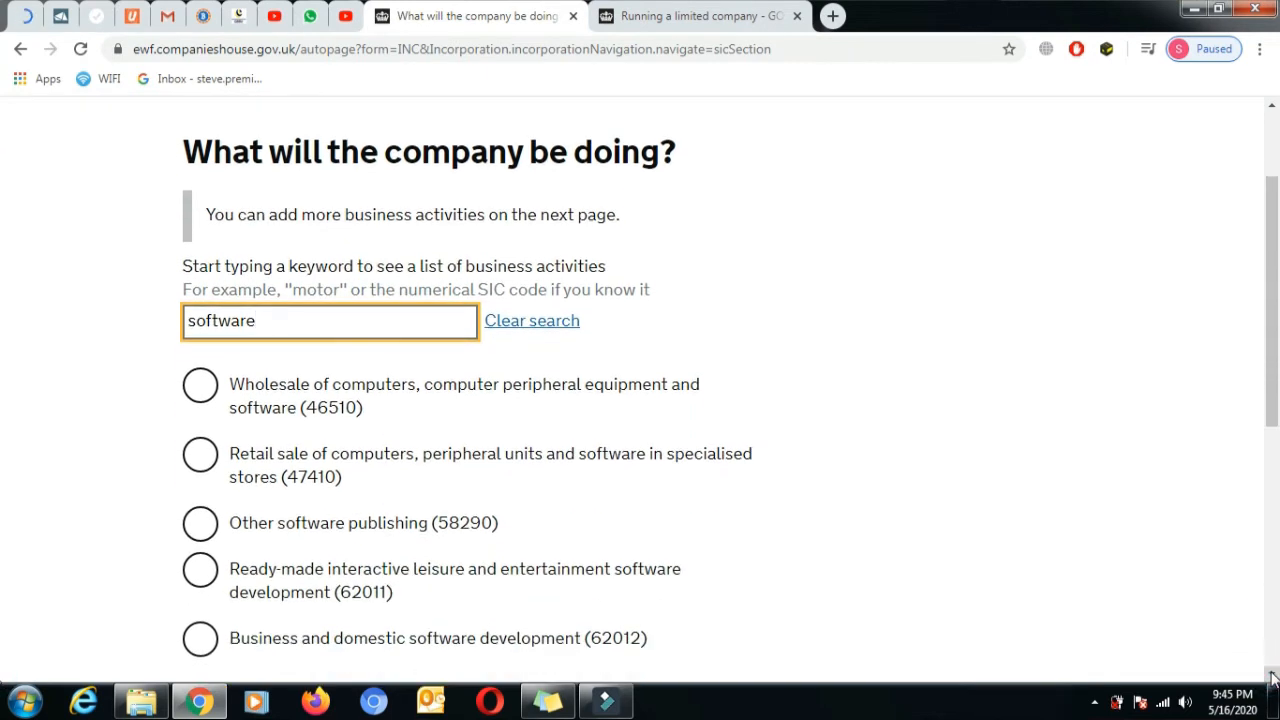
pyautogui.click(1272, 676)
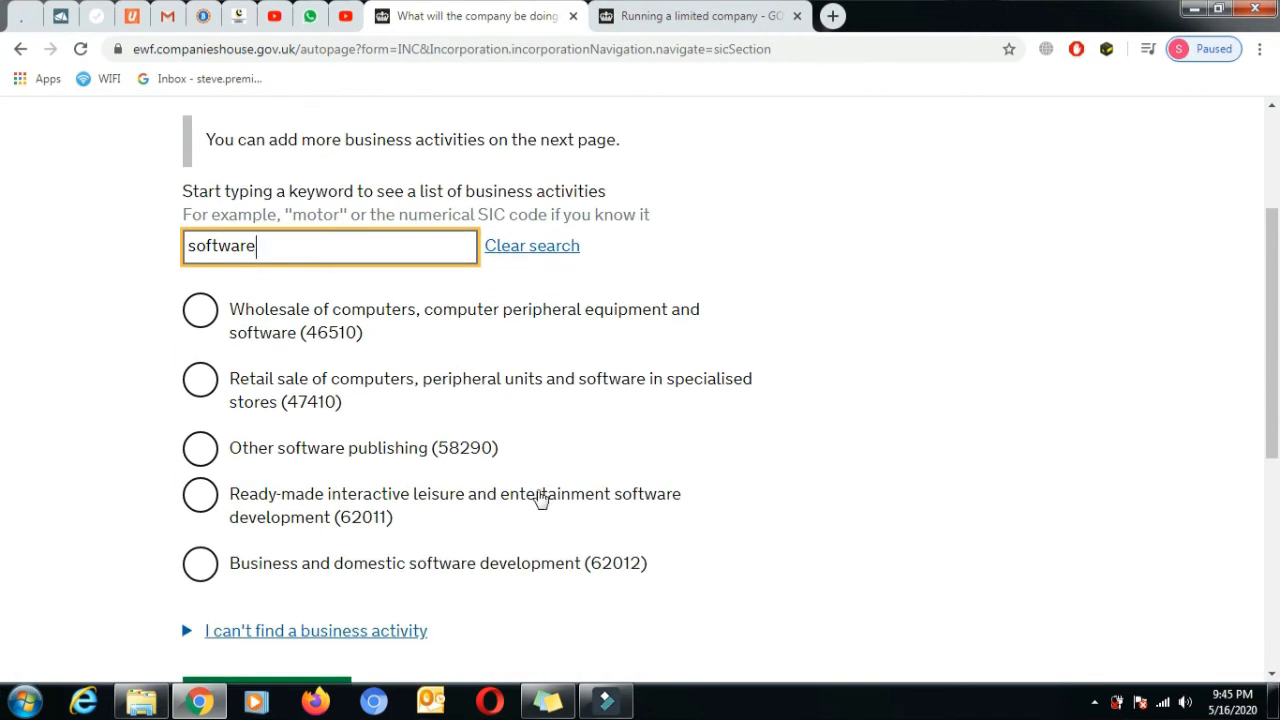
pyautogui.click(201, 449)
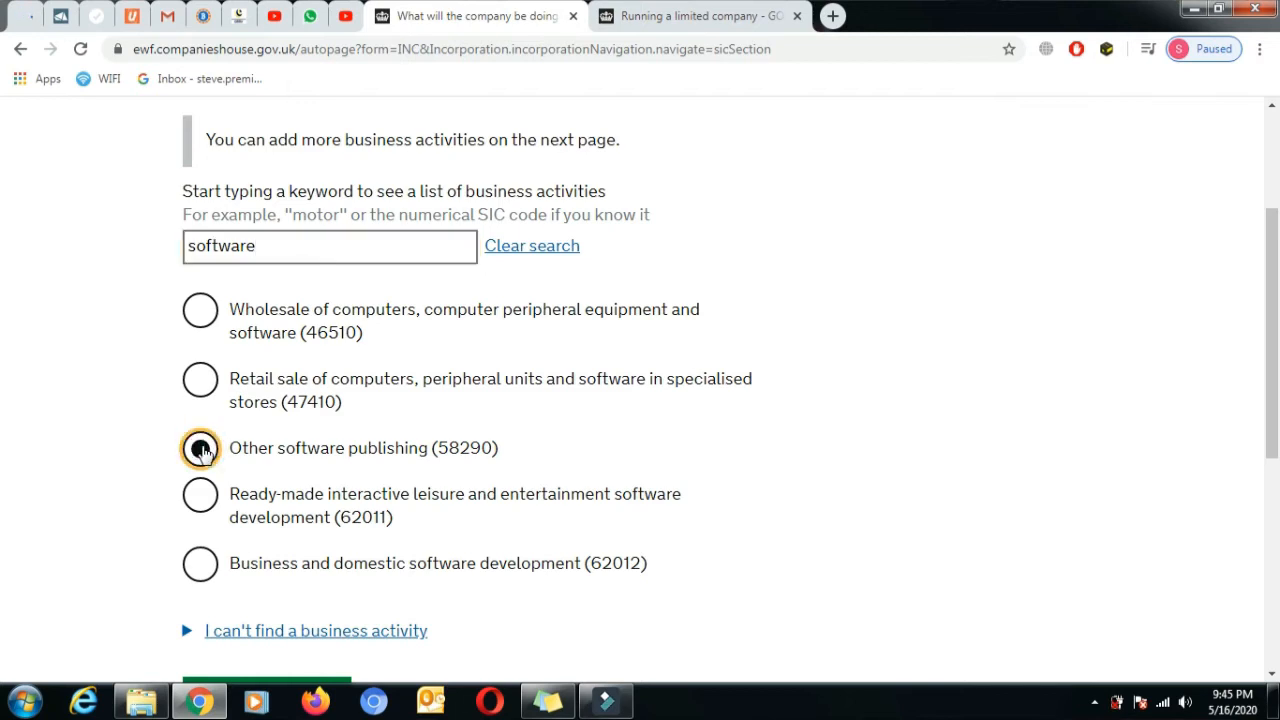
pyautogui.scroll(-1, 655, 398)
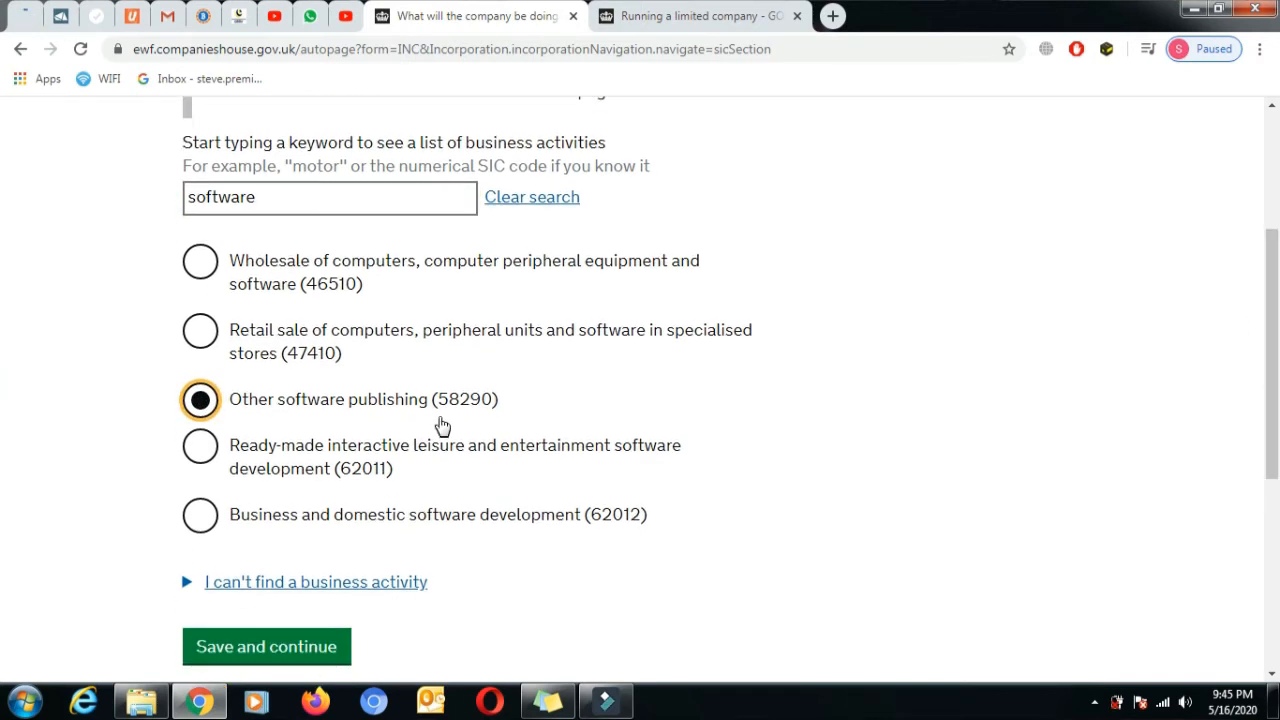
pyautogui.scroll(-2, 1263, 422)
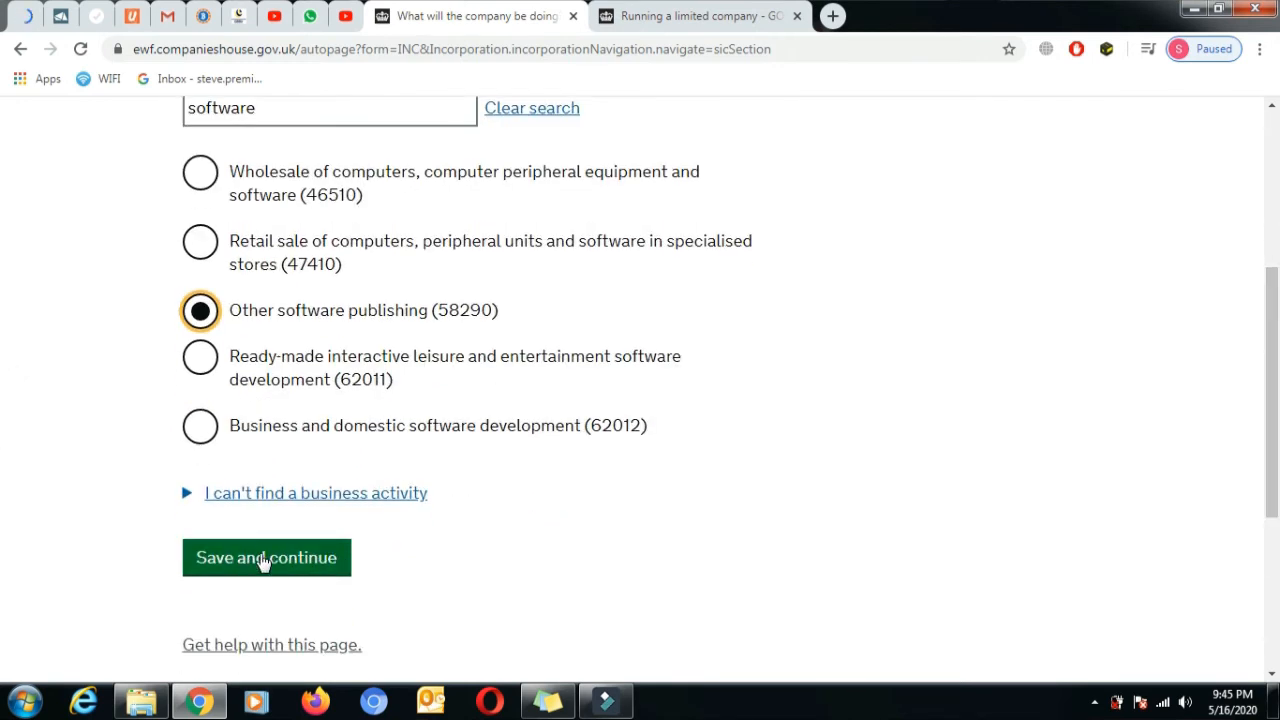
pyautogui.click(262, 560)
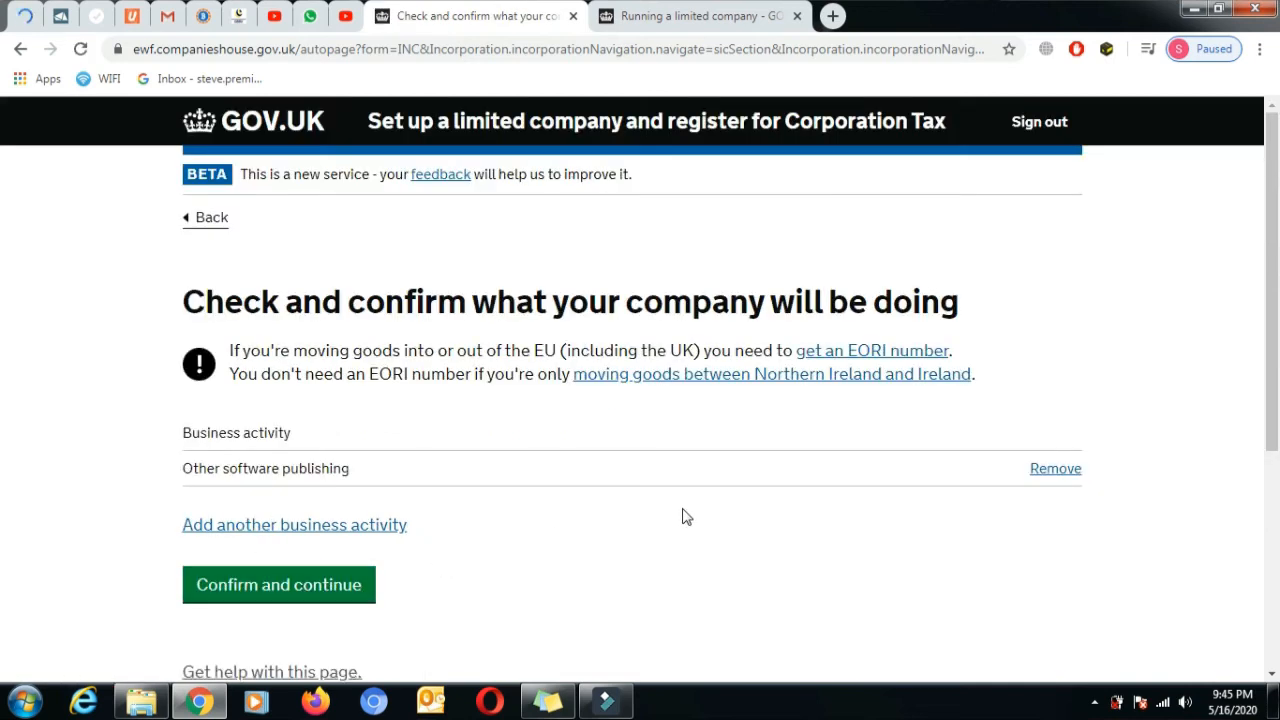
pyautogui.scroll(-1, 1274, 340)
pyautogui.scroll(-1, 1274, 340)
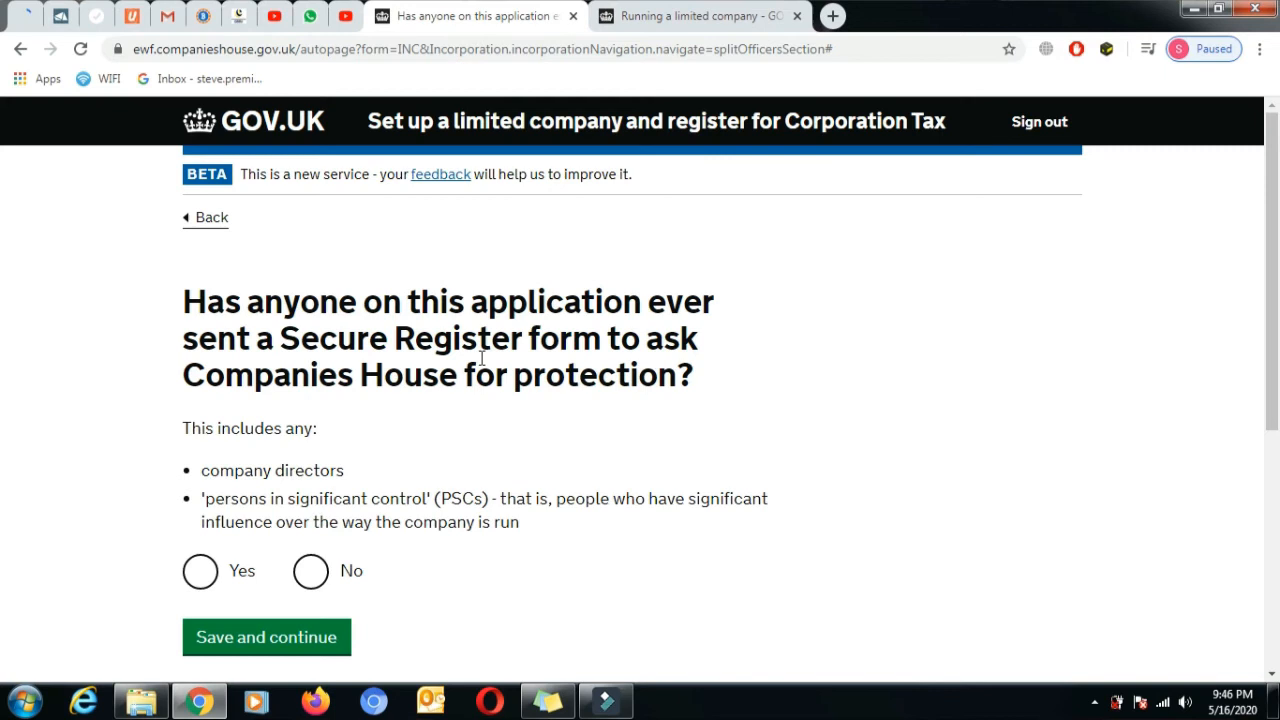
# - Decline Secure Register protection by answering No and saving
pyautogui.click(326, 570)
pyautogui.click(287, 638)
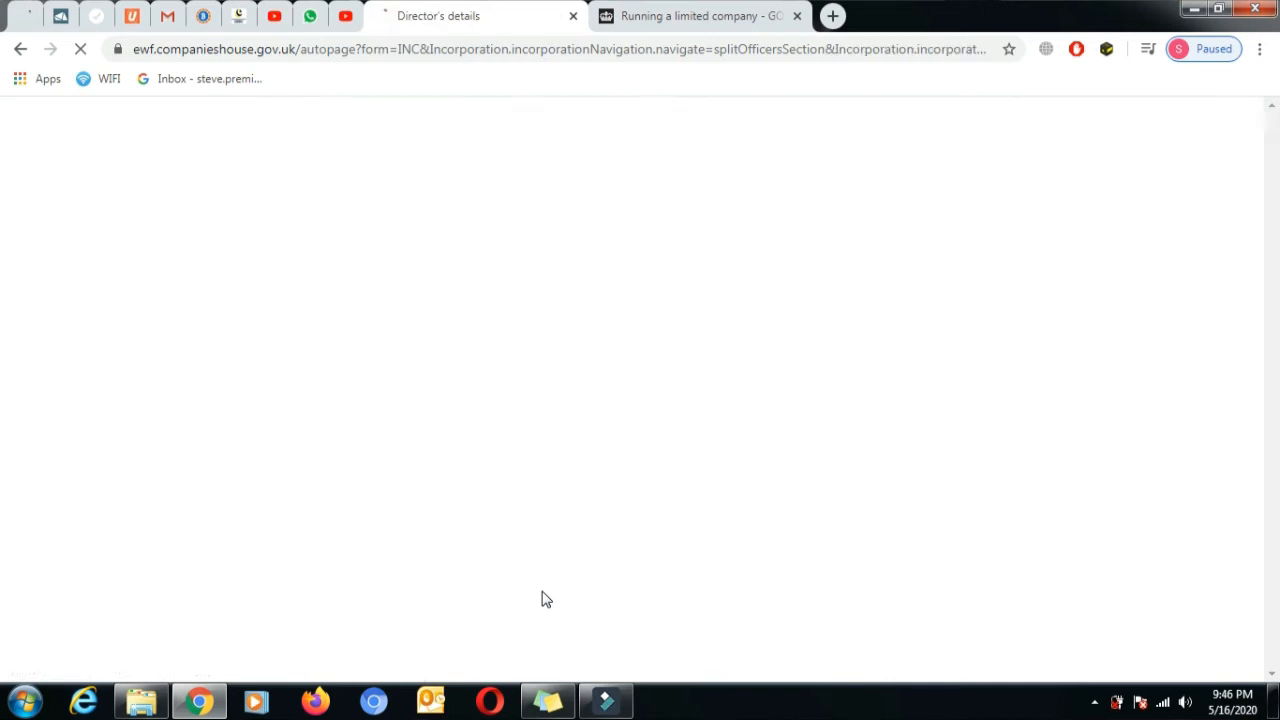
# - Enter the director's title Mr, first and last name, with no other business names
pyautogui.click(1272, 674)
pyautogui.click(1272, 674)
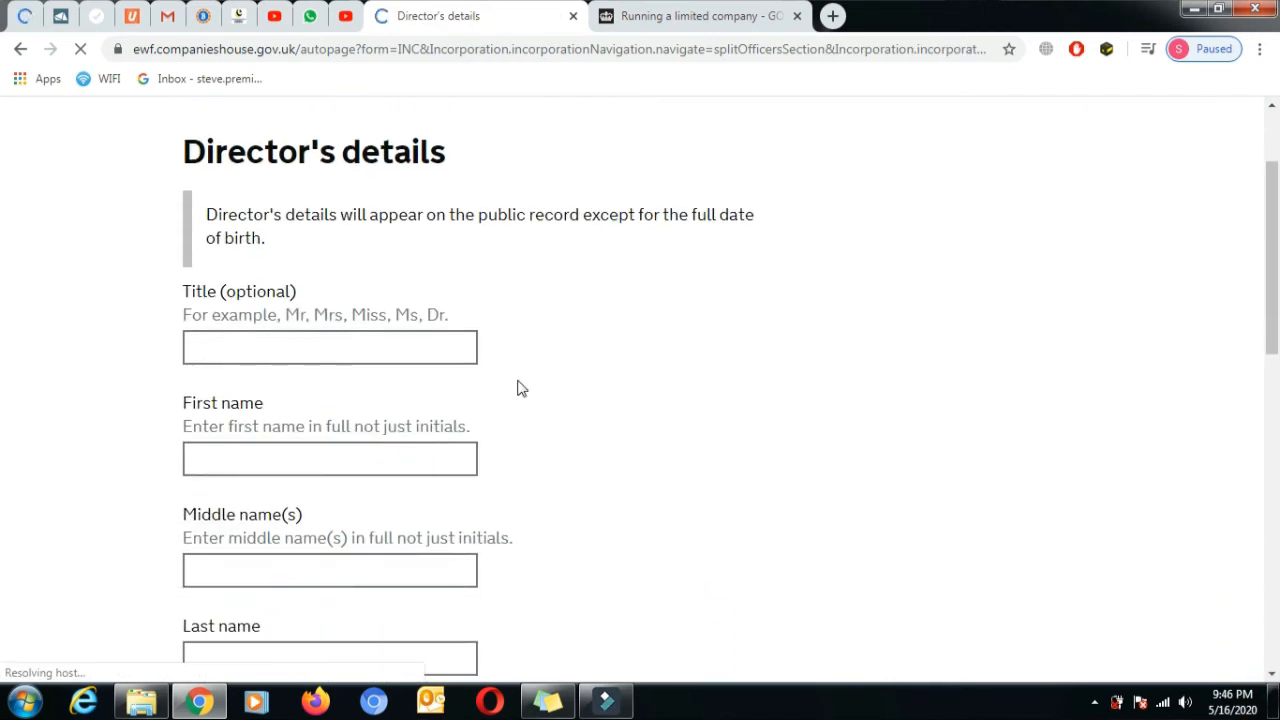
pyautogui.click(355, 348)
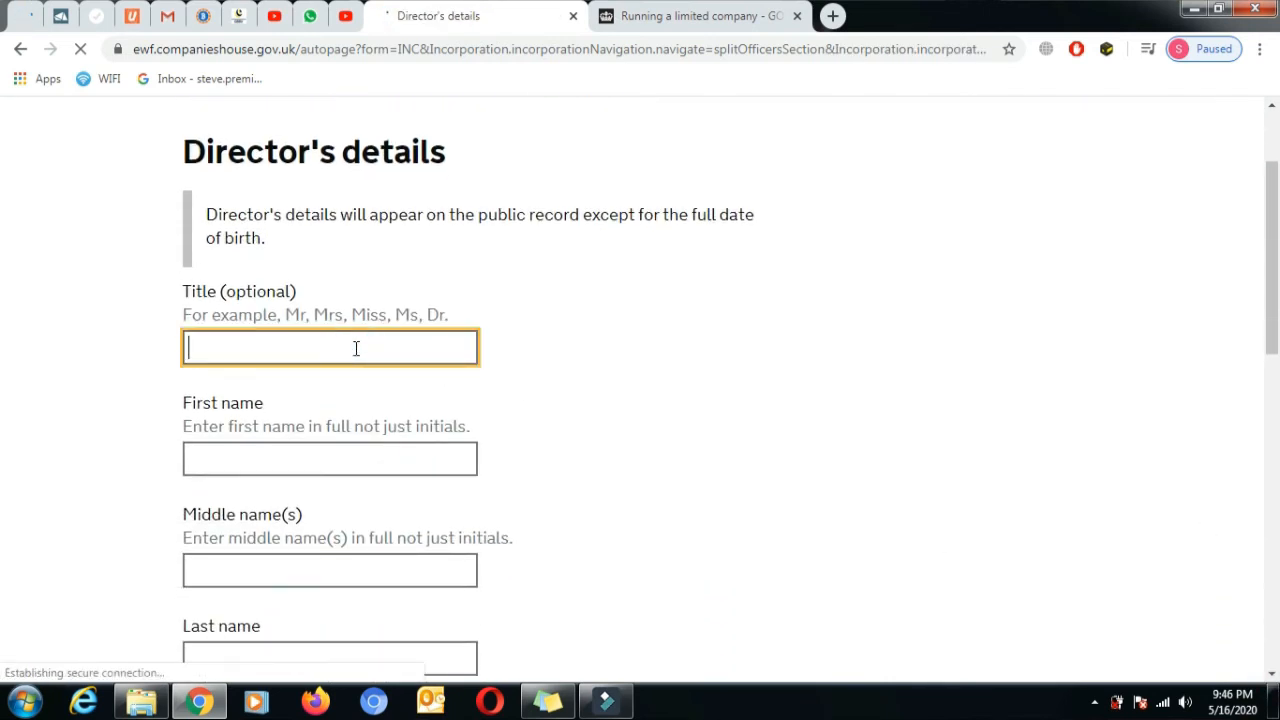
pyautogui.write('Mr')
pyautogui.click(298, 455)
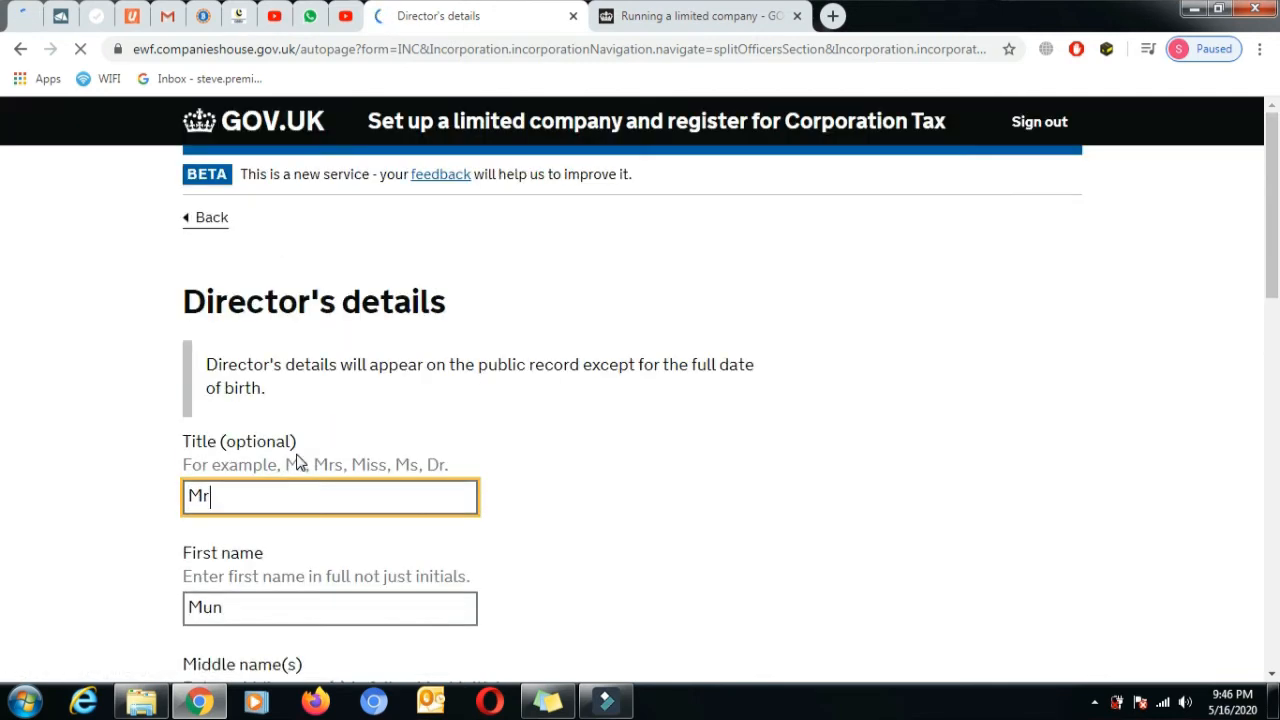
pyautogui.click(275, 607)
pyautogui.scroll(-3, 435, 462)
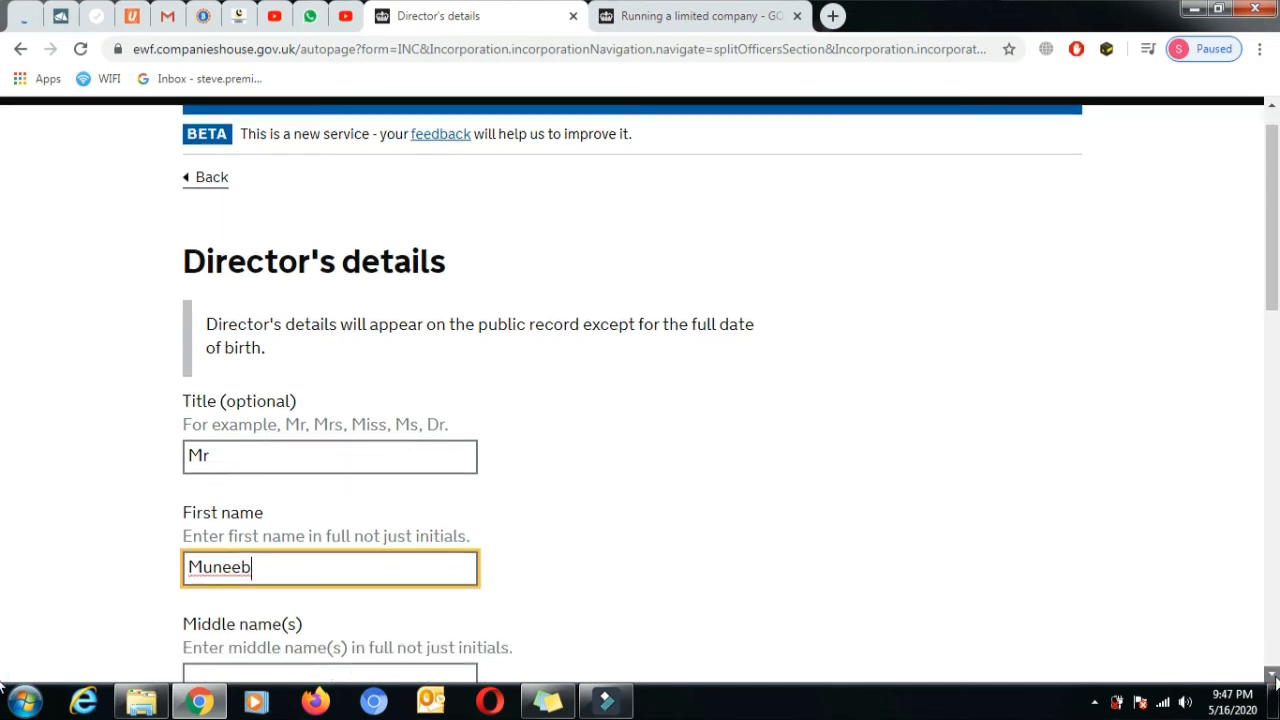
pyautogui.click(371, 463)
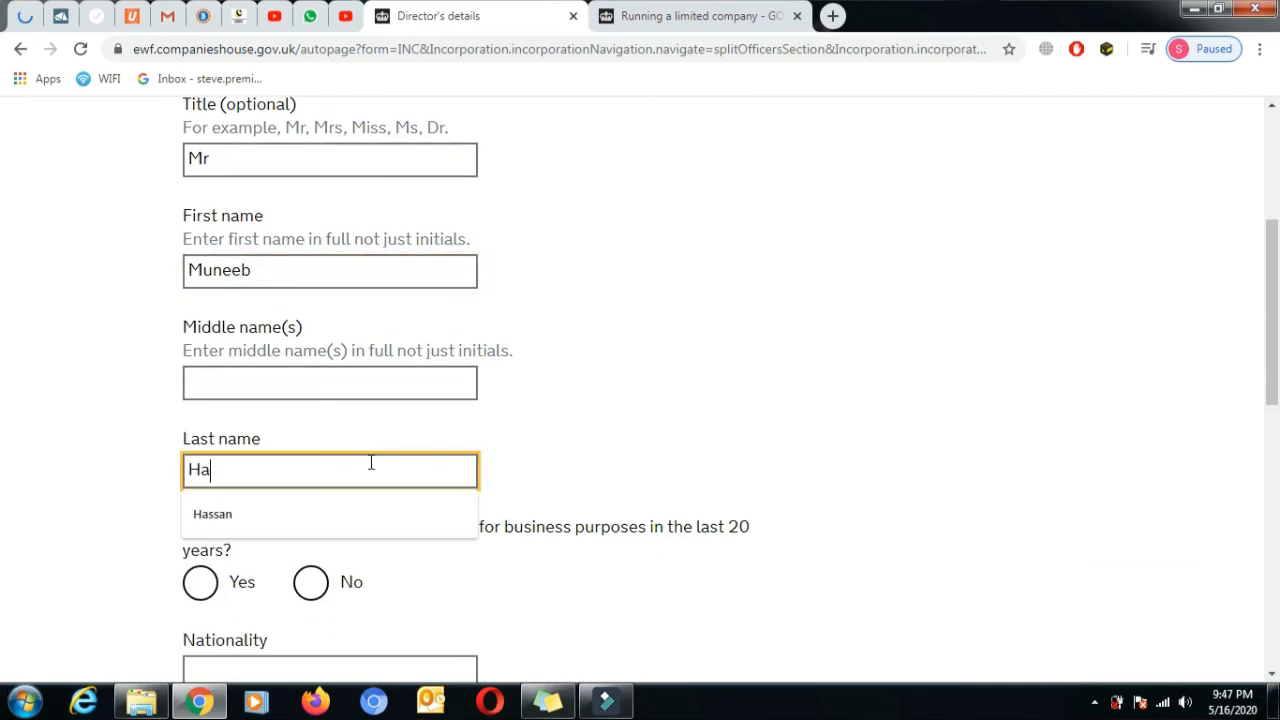
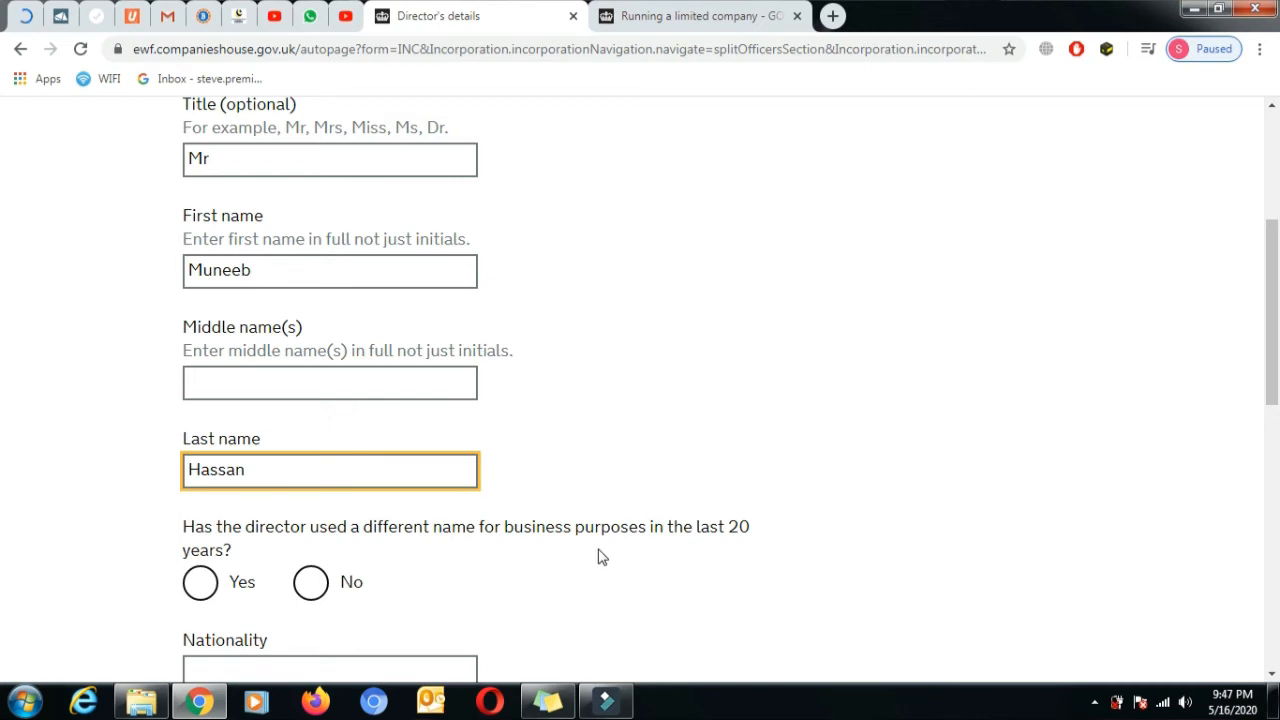
pyautogui.click(320, 578)
pyautogui.click(1272, 674)
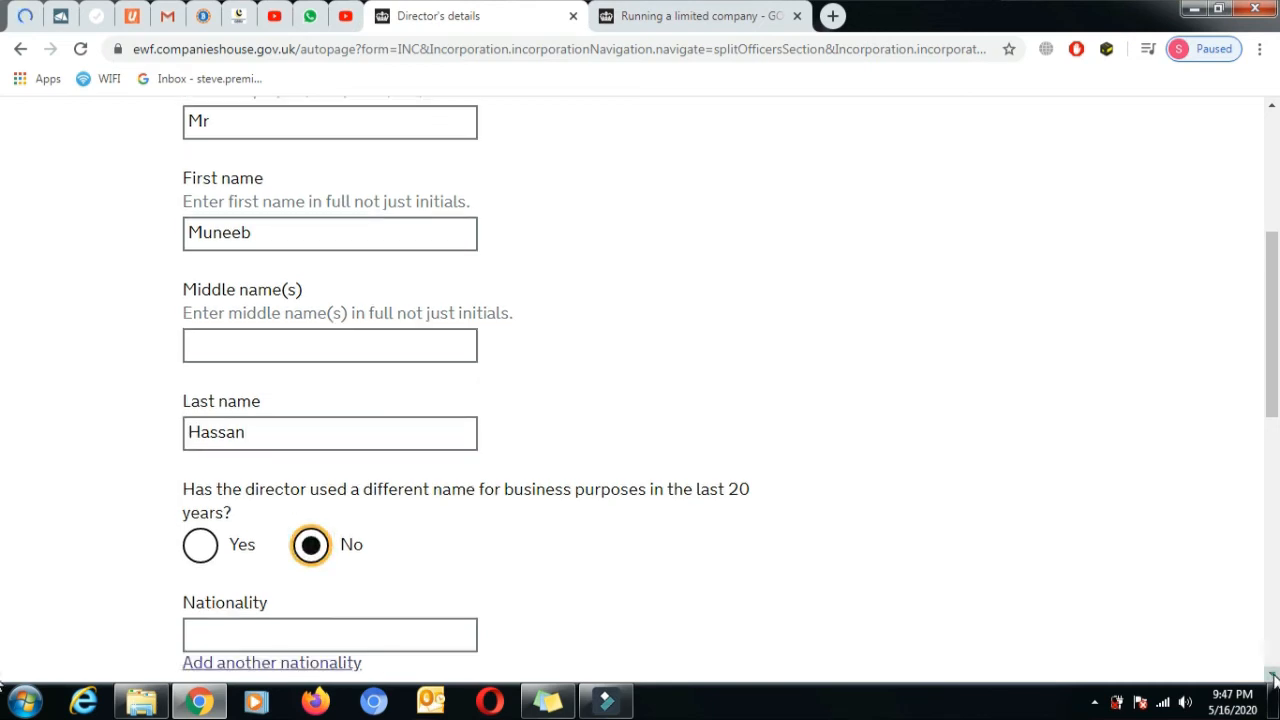
pyautogui.scroll(-3, 1272, 678)
# - Set the director's nationality to Pakistani
pyautogui.click(326, 366)
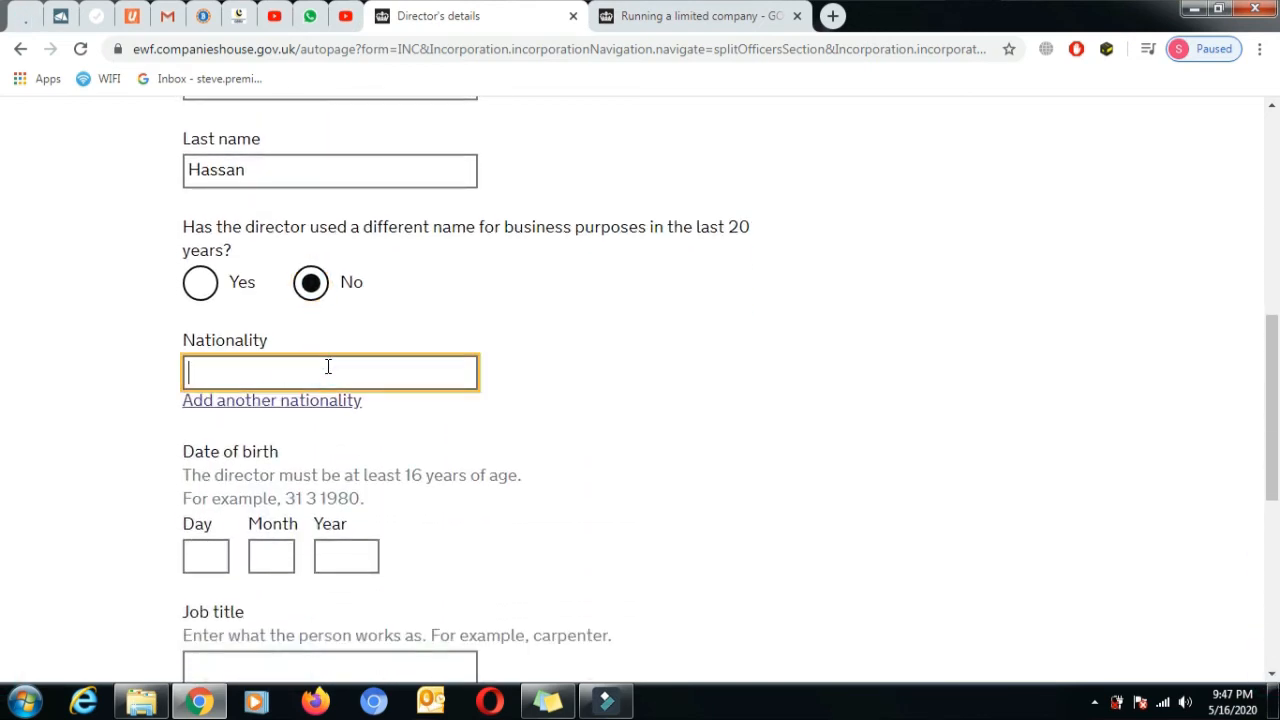
pyautogui.write('India')
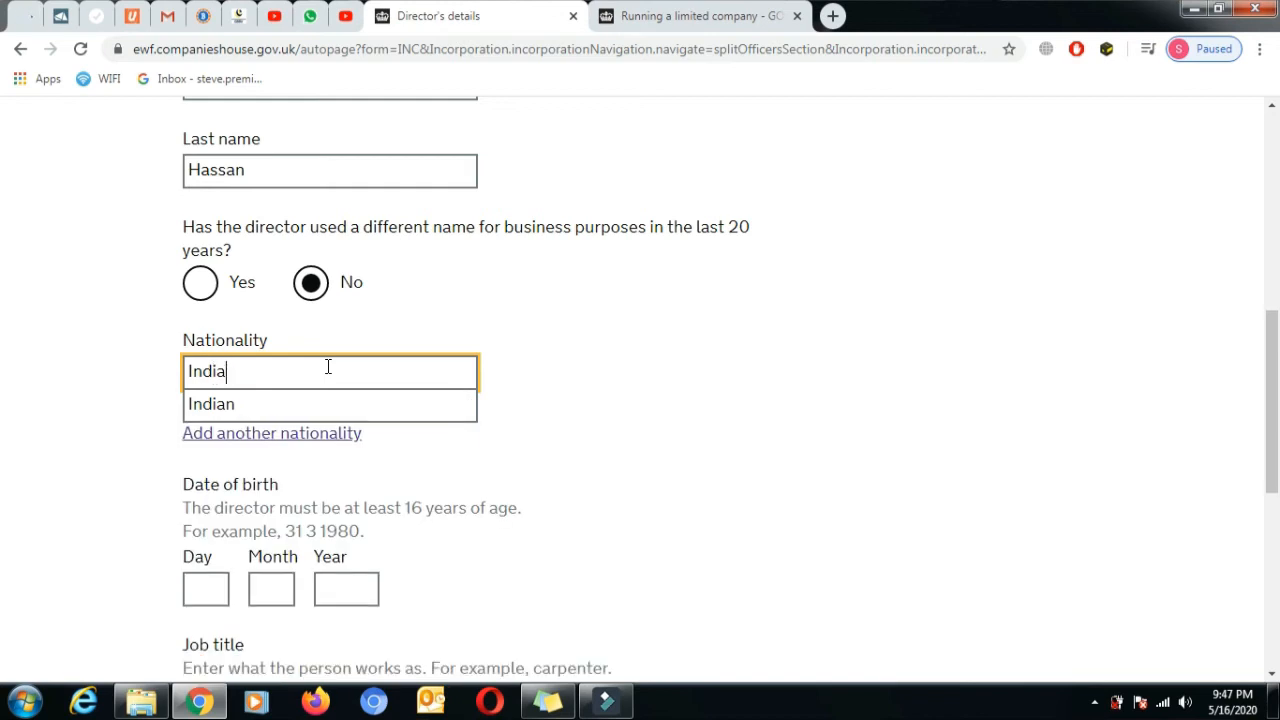
pyautogui.press('BackSpace')
pyautogui.press('BackSpace')
pyautogui.press('BackSpace')
pyautogui.press('BackSpace')
pyautogui.write('indi')
pyautogui.click(306, 497)
pyautogui.doubleClick(229, 396)
pyautogui.write('indian')
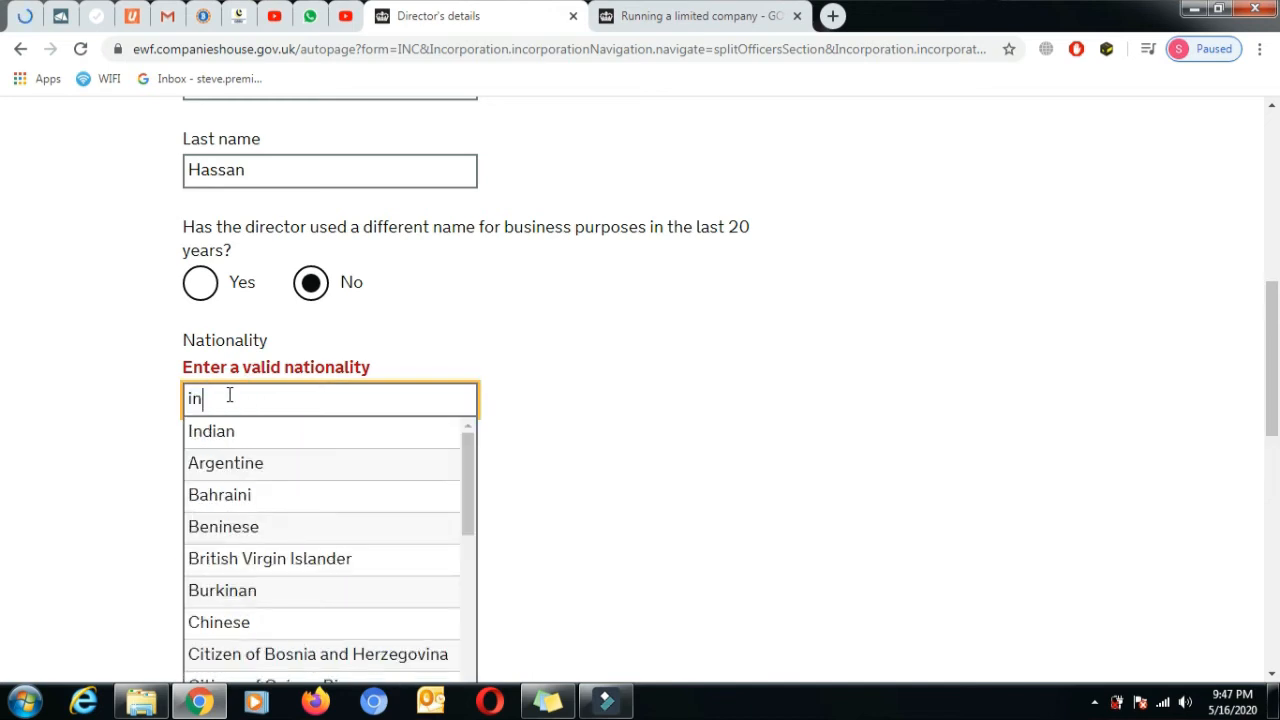
pyautogui.press('BackSpace')
pyautogui.press('BackSpace')
pyautogui.press('BackSpace')
pyautogui.press('BackSpace')
pyautogui.press('BackSpace')
pyautogui.write('pakis')
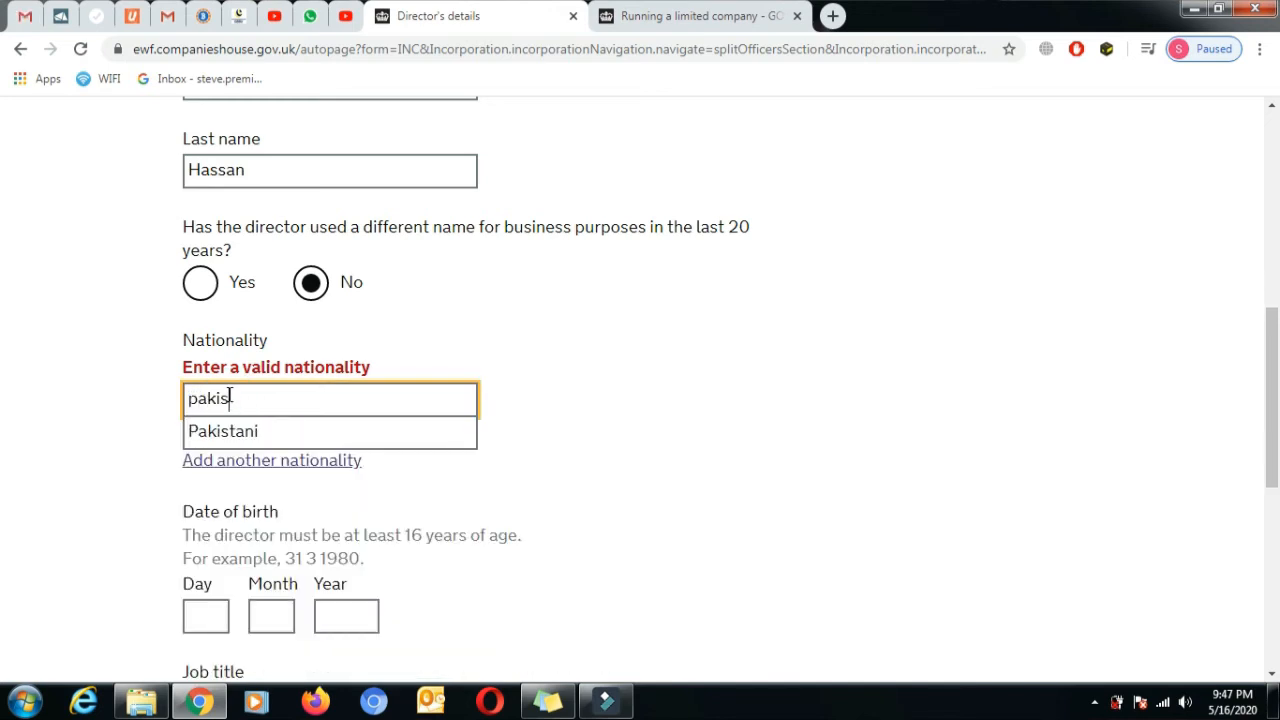
pyautogui.click(237, 433)
# - Enter the director's date of birth and job title Company Director, then save
pyautogui.click(200, 555)
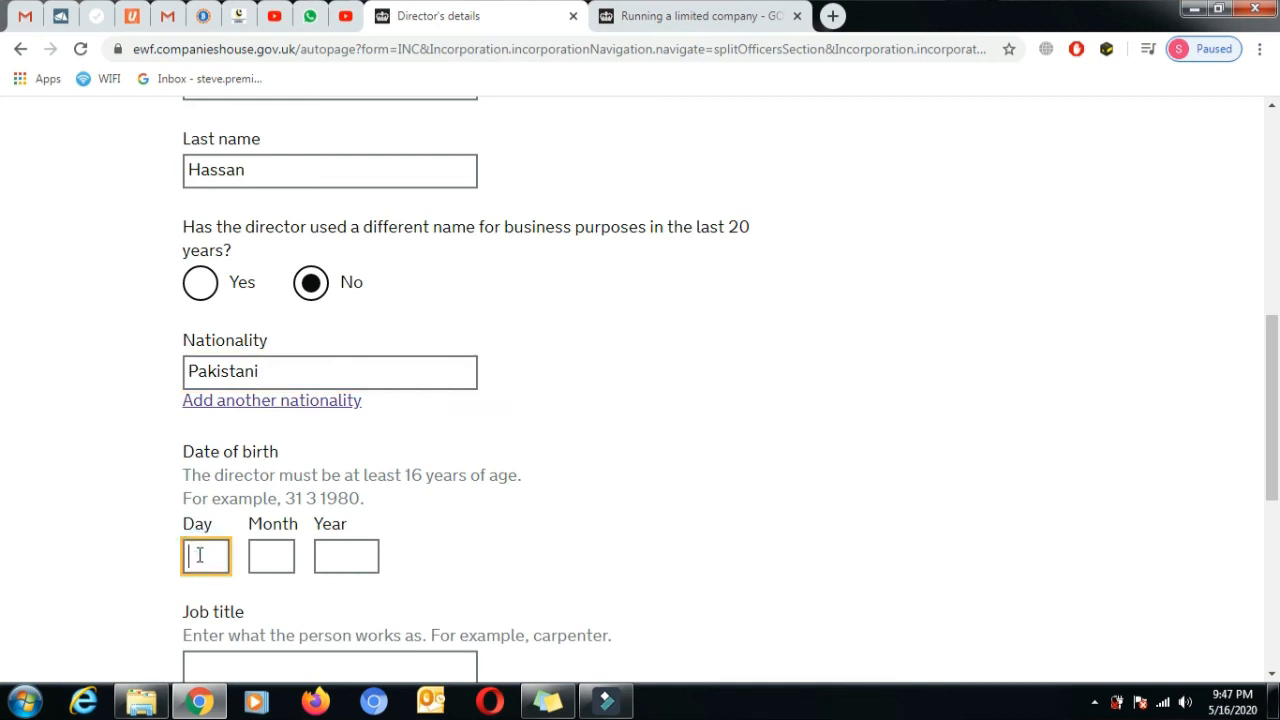
pyautogui.click(259, 553)
pyautogui.click(345, 555)
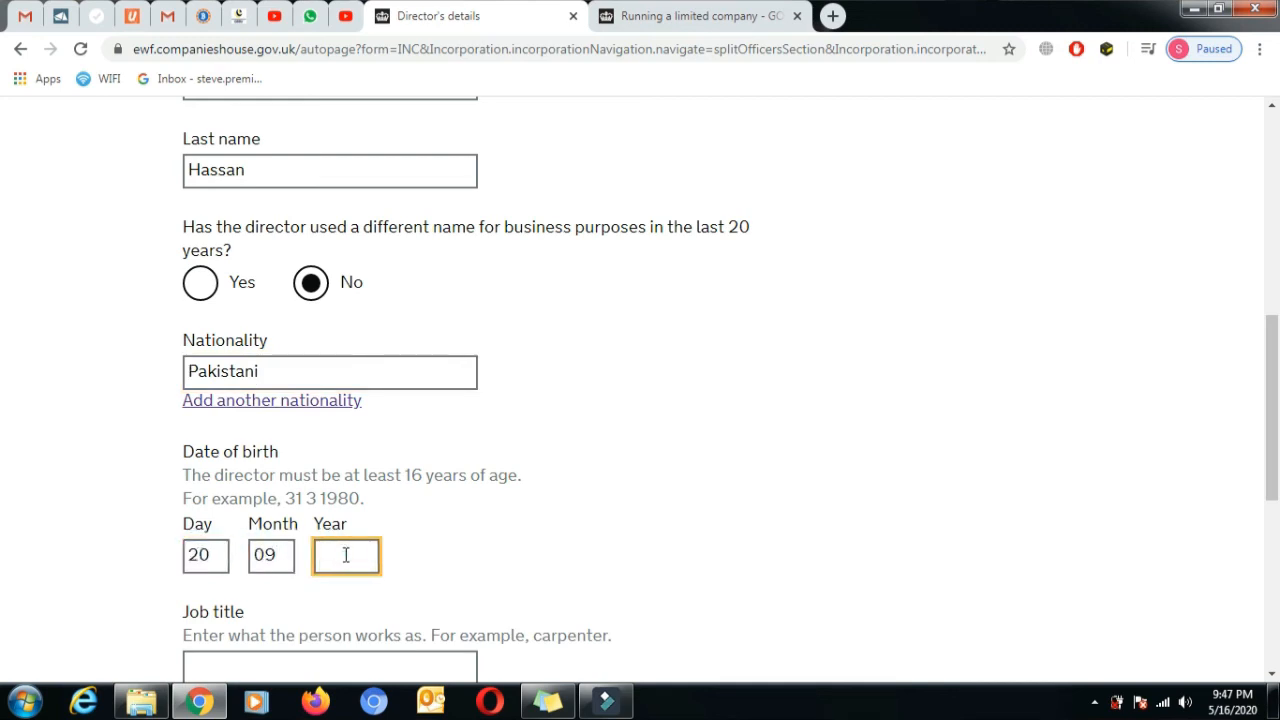
pyautogui.scroll(-2, 1265, 675)
pyautogui.click(362, 465)
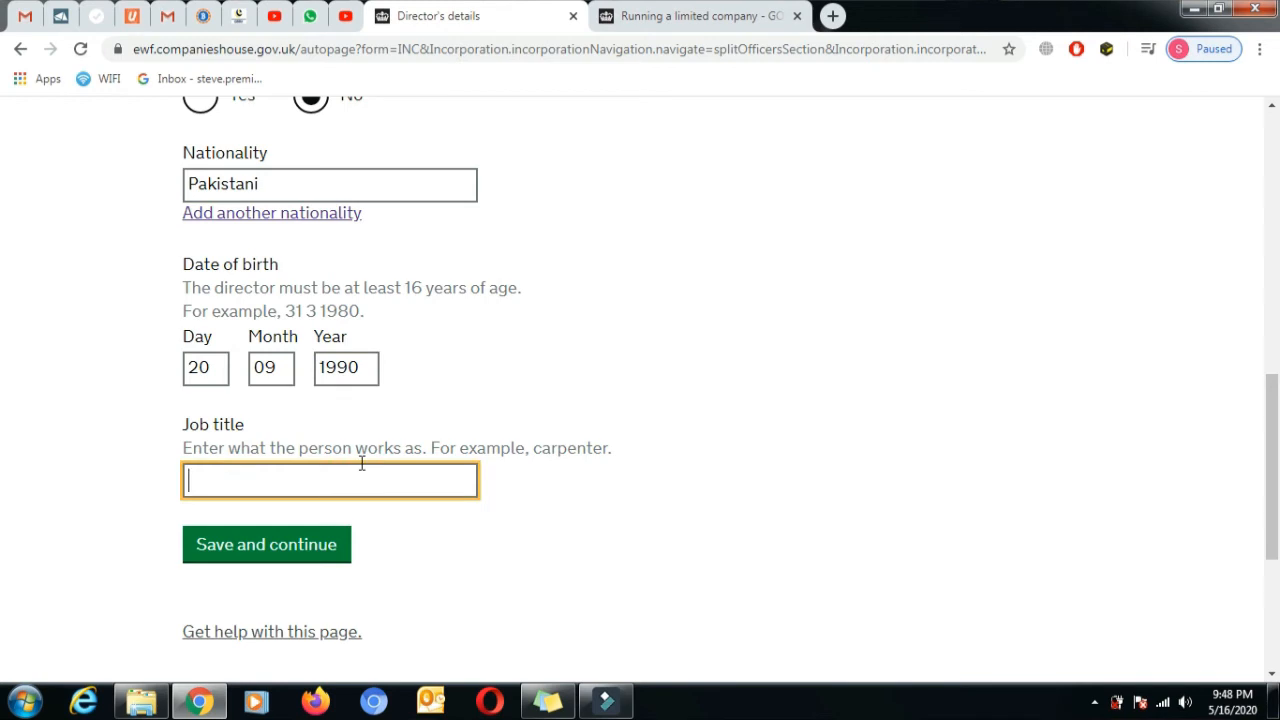
pyautogui.write('Direc')
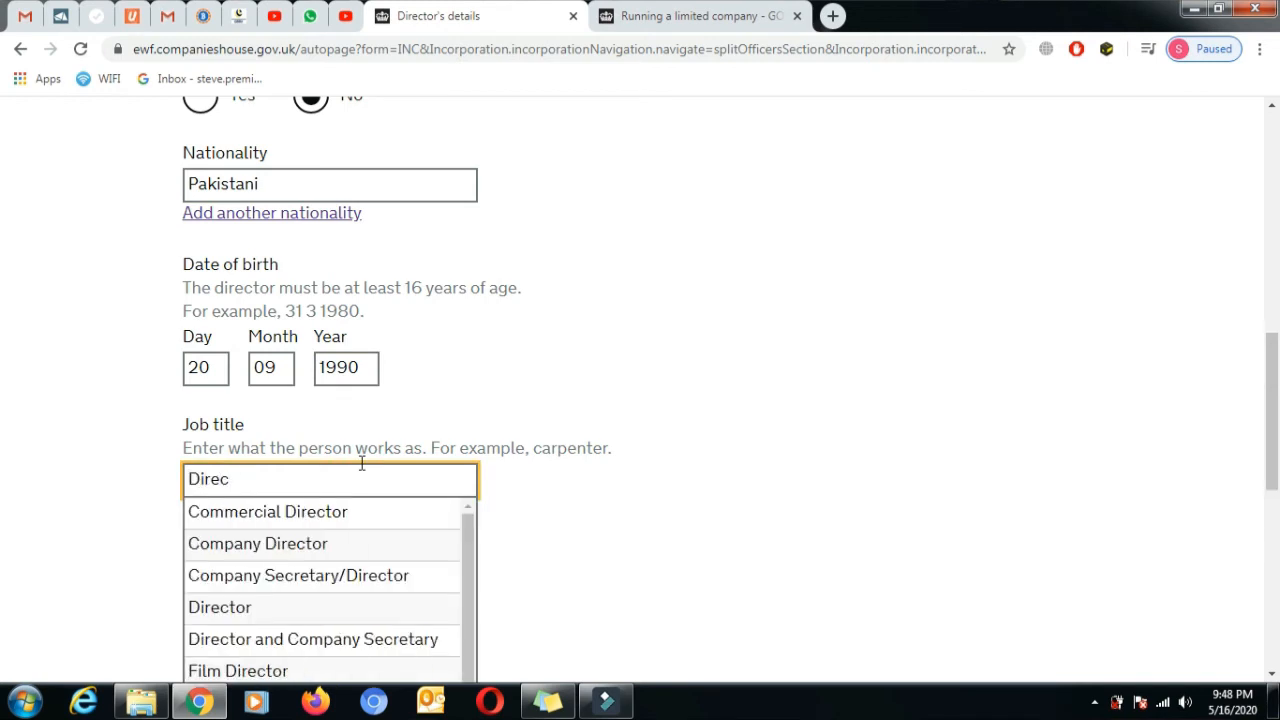
pyautogui.click(335, 545)
pyautogui.click(325, 546)
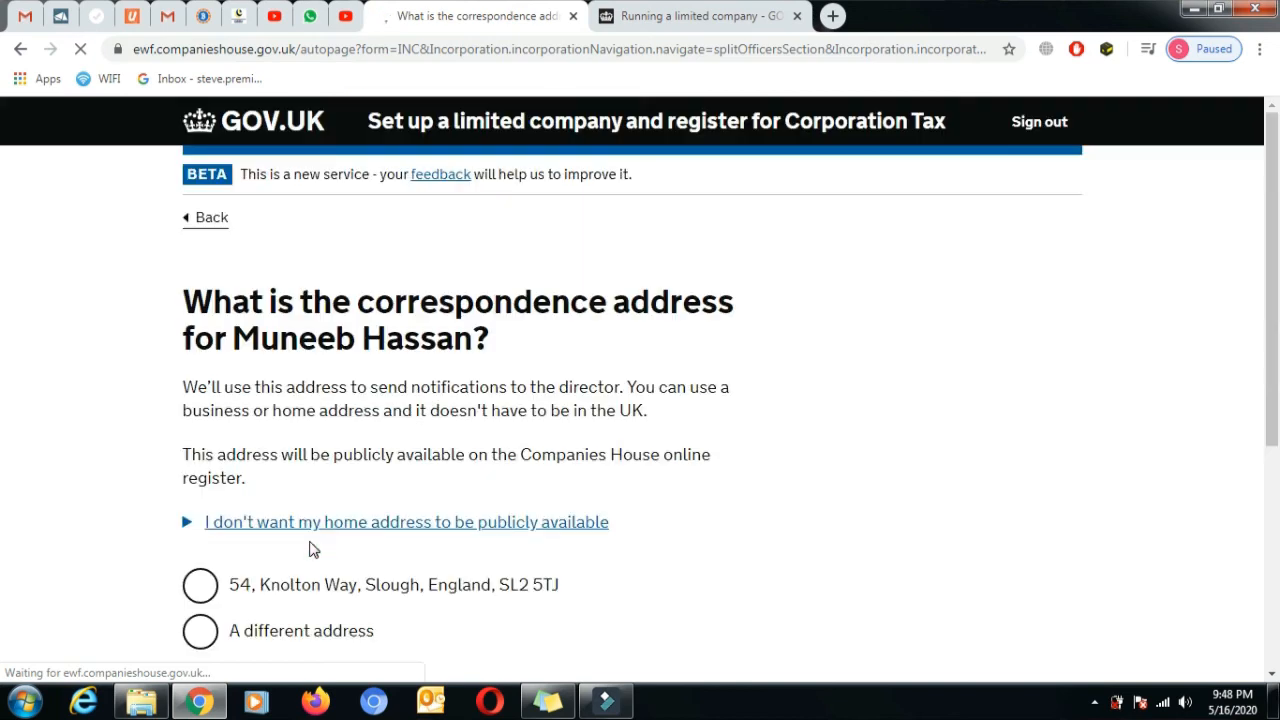
# - Use the listed address as both the director's correspondence and home address
pyautogui.click(417, 588)
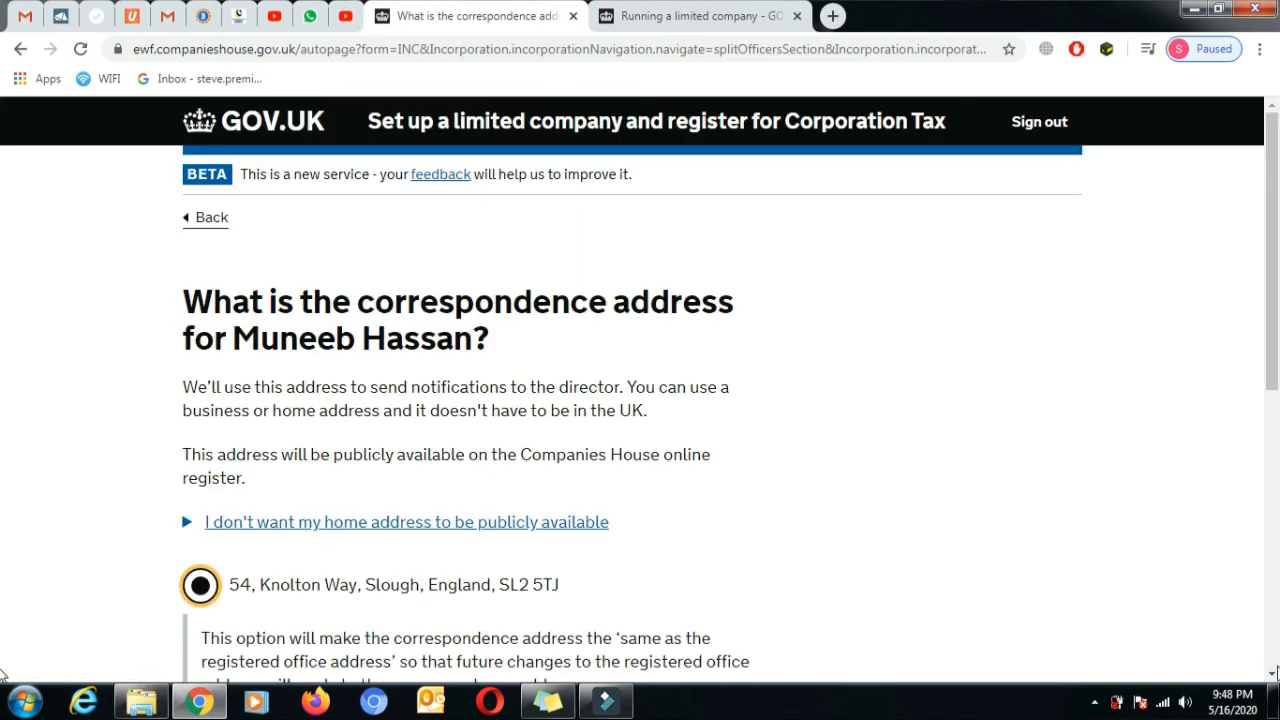
pyautogui.click(1272, 673)
pyautogui.click(1272, 673)
pyautogui.click(305, 612)
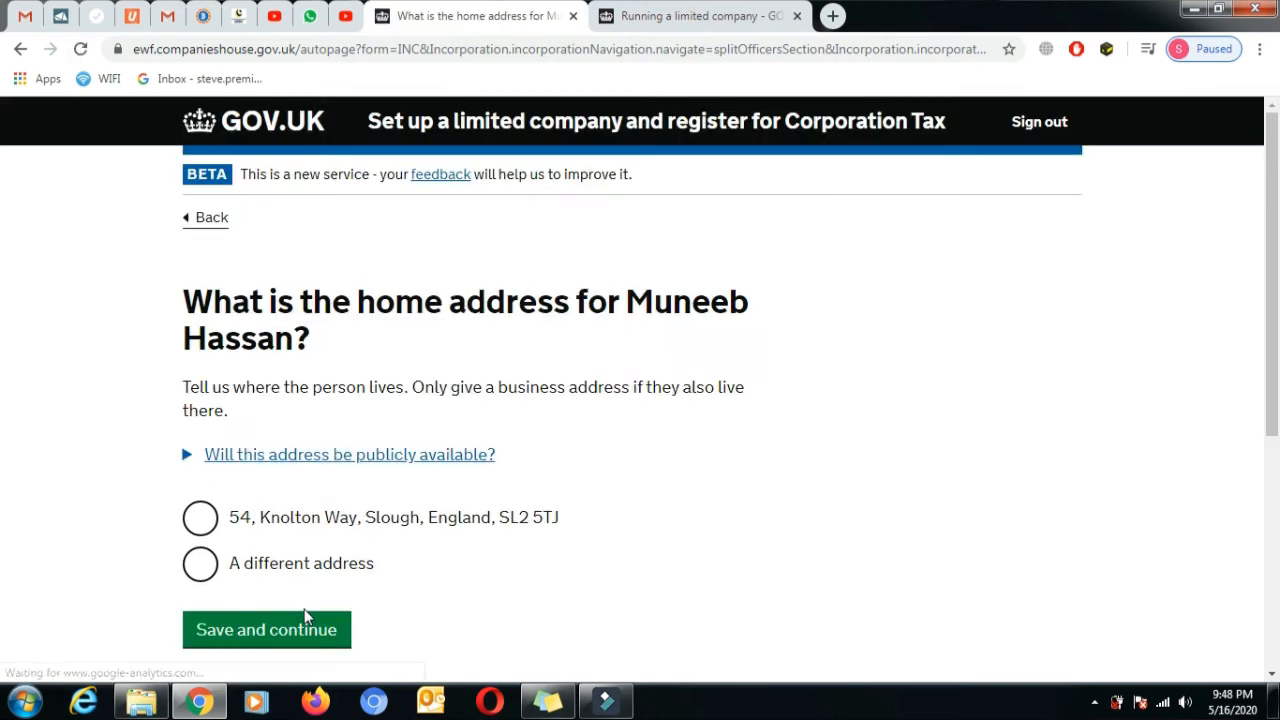
pyautogui.click(326, 517)
pyautogui.click(286, 630)
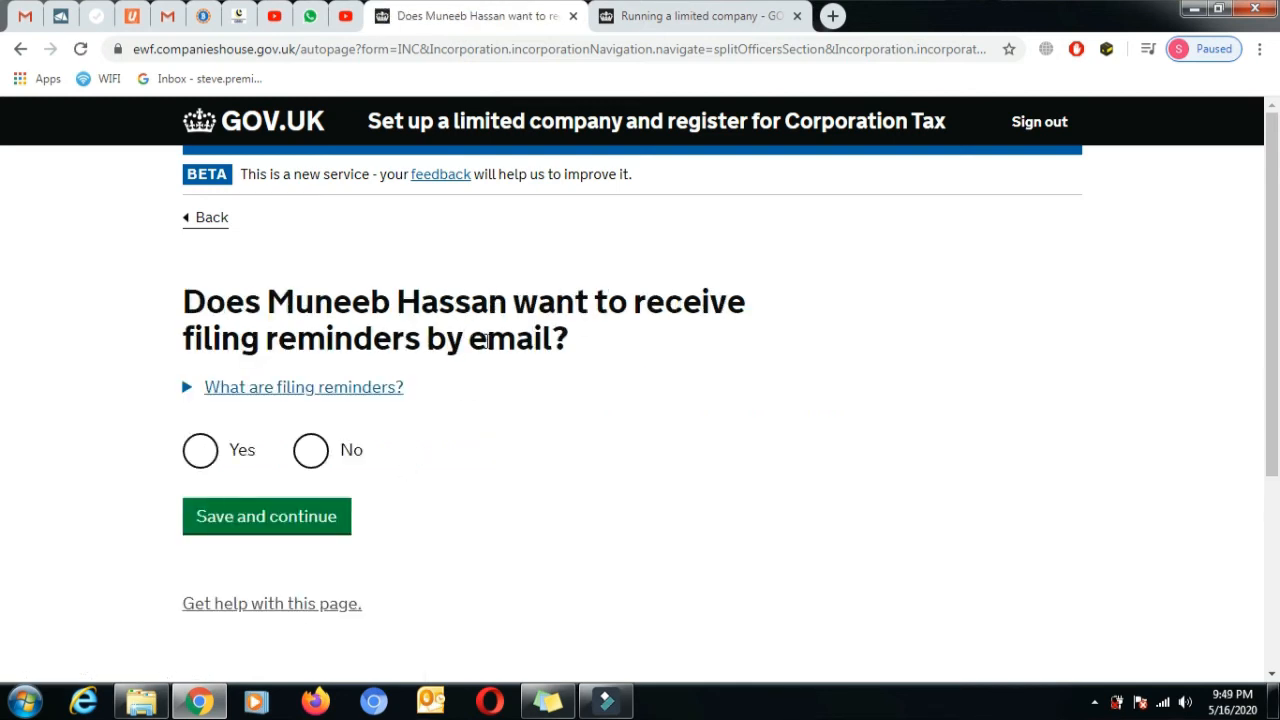
# - Opt into email filing reminders sent to the first listed email address
pyautogui.click(200, 450)
pyautogui.click(241, 517)
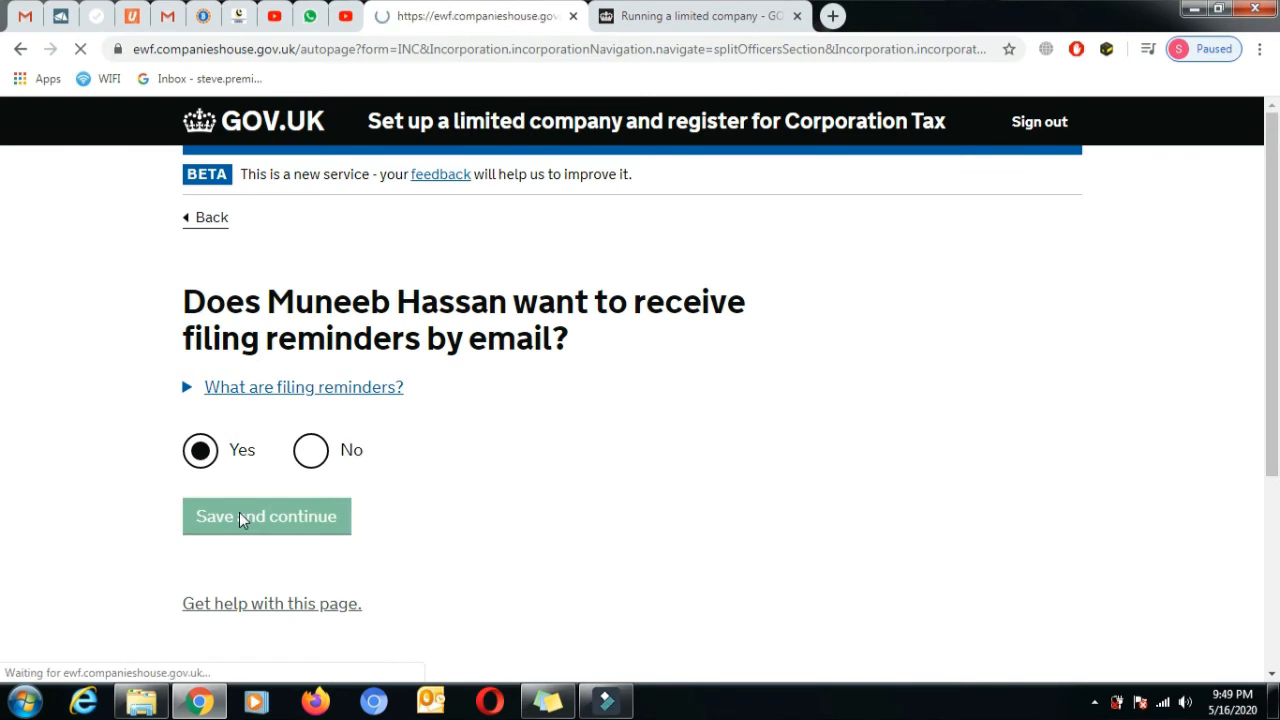
pyautogui.click(224, 502)
pyautogui.click(240, 632)
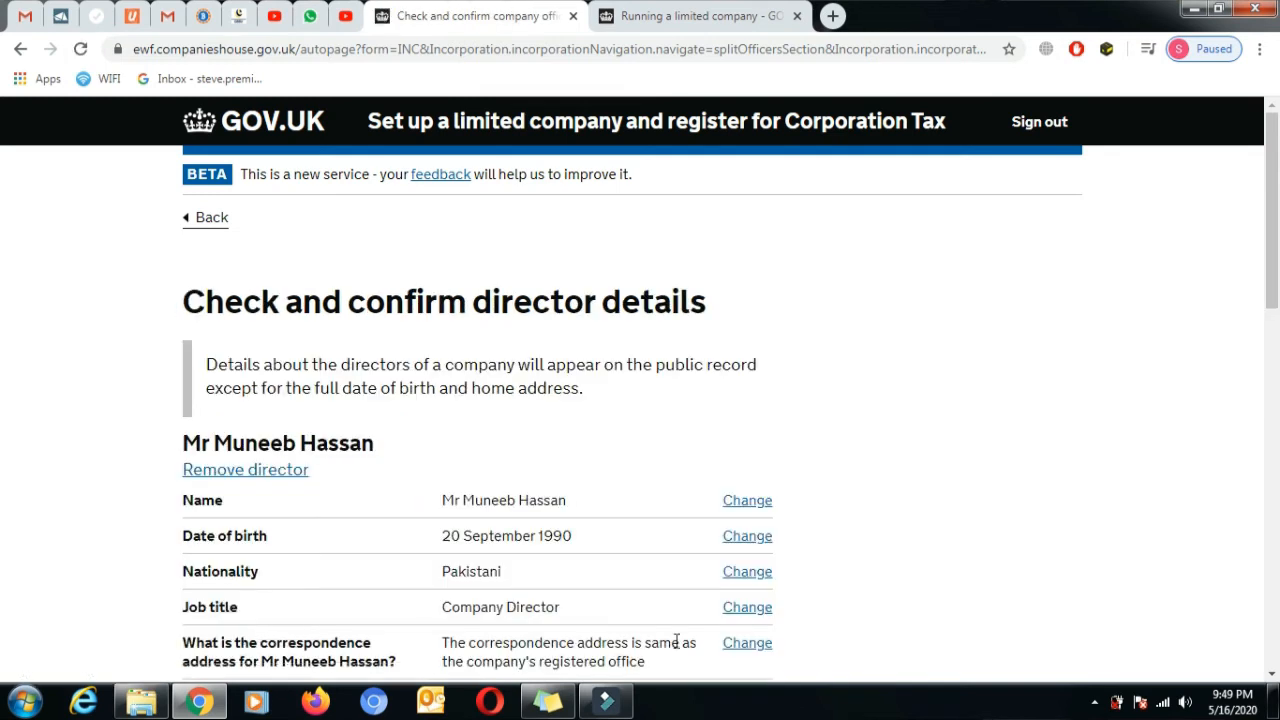
# - Tick the confirmations of the director's residence and agreement to be director, then save
pyautogui.scroll(-5, 1270, 672)
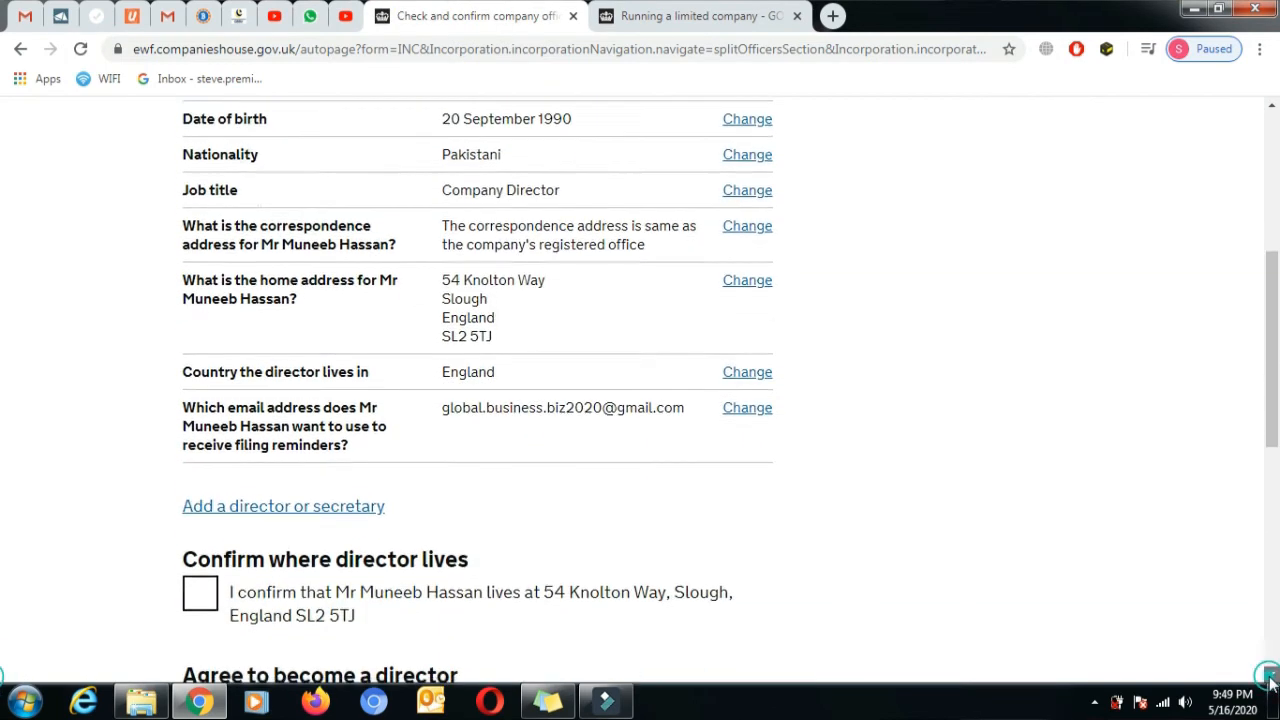
pyautogui.scroll(-1, 1270, 680)
pyautogui.click(200, 373)
pyautogui.click(200, 489)
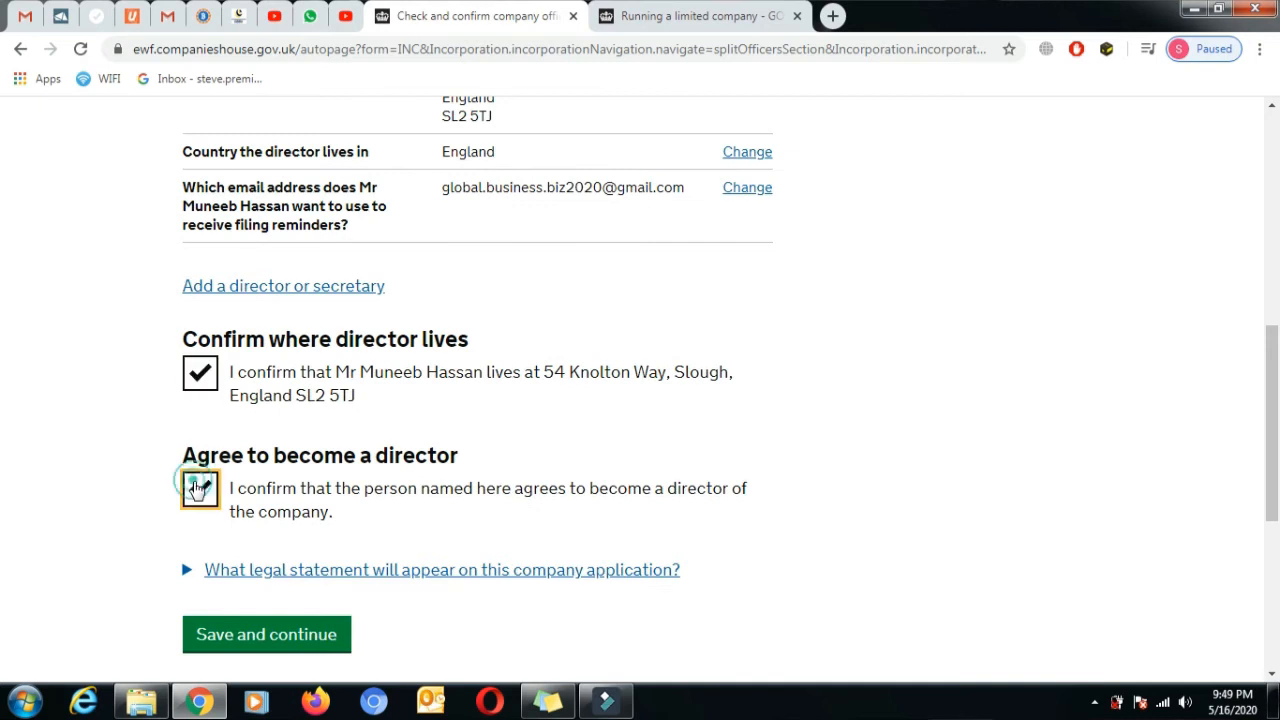
pyautogui.click(277, 650)
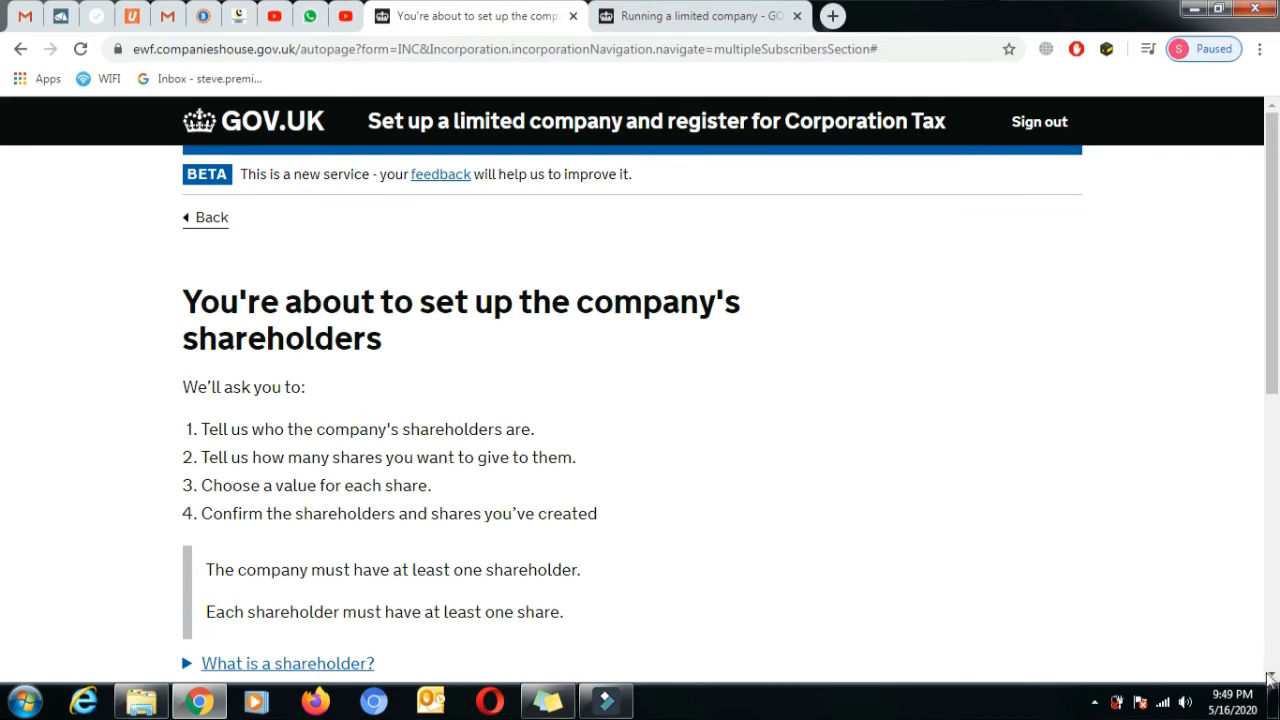
# - Start shareholder setup and record the director as a shareholder
pyautogui.click(1273, 677)
pyautogui.click(1273, 677)
pyautogui.click(1273, 677)
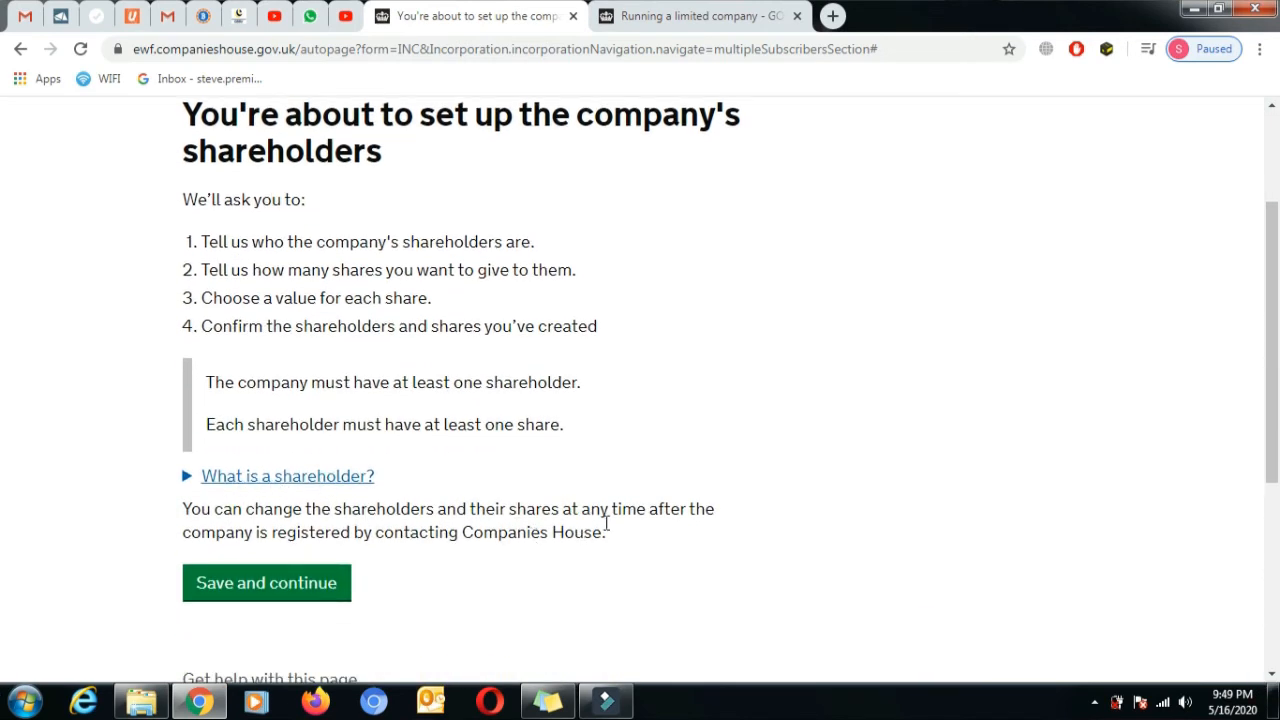
pyautogui.click(285, 590)
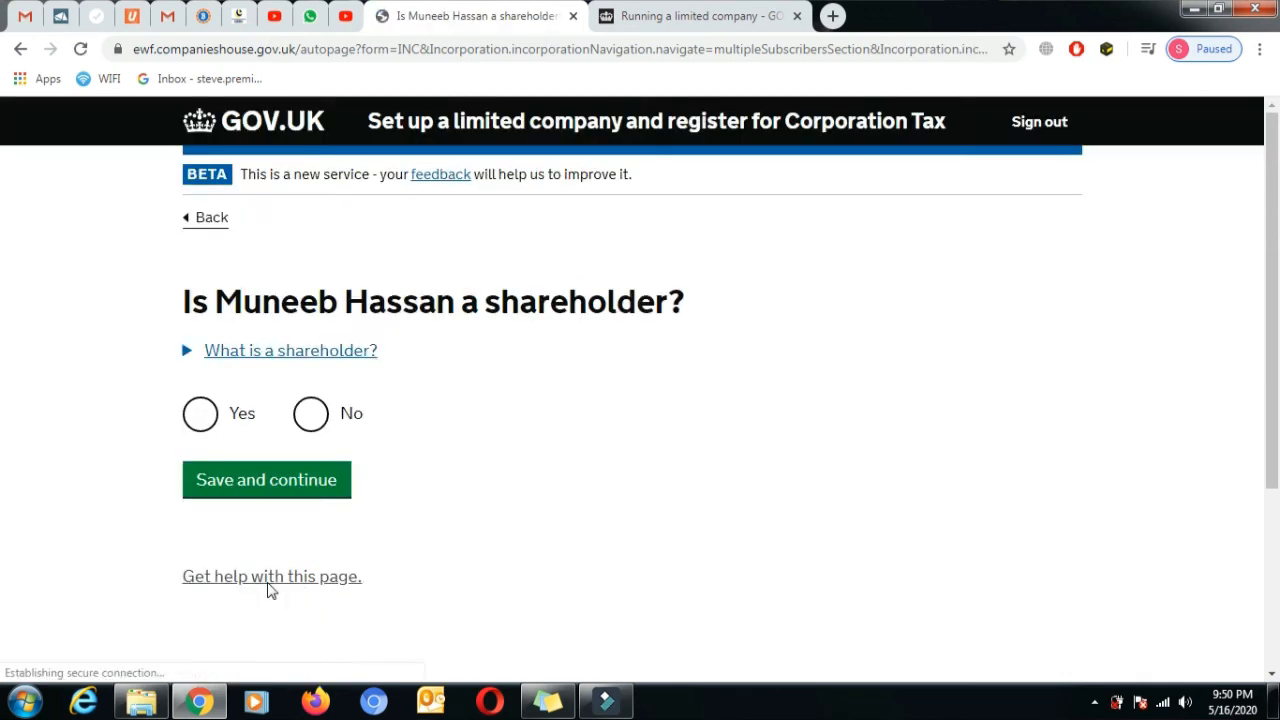
pyautogui.click(205, 413)
pyautogui.click(233, 488)
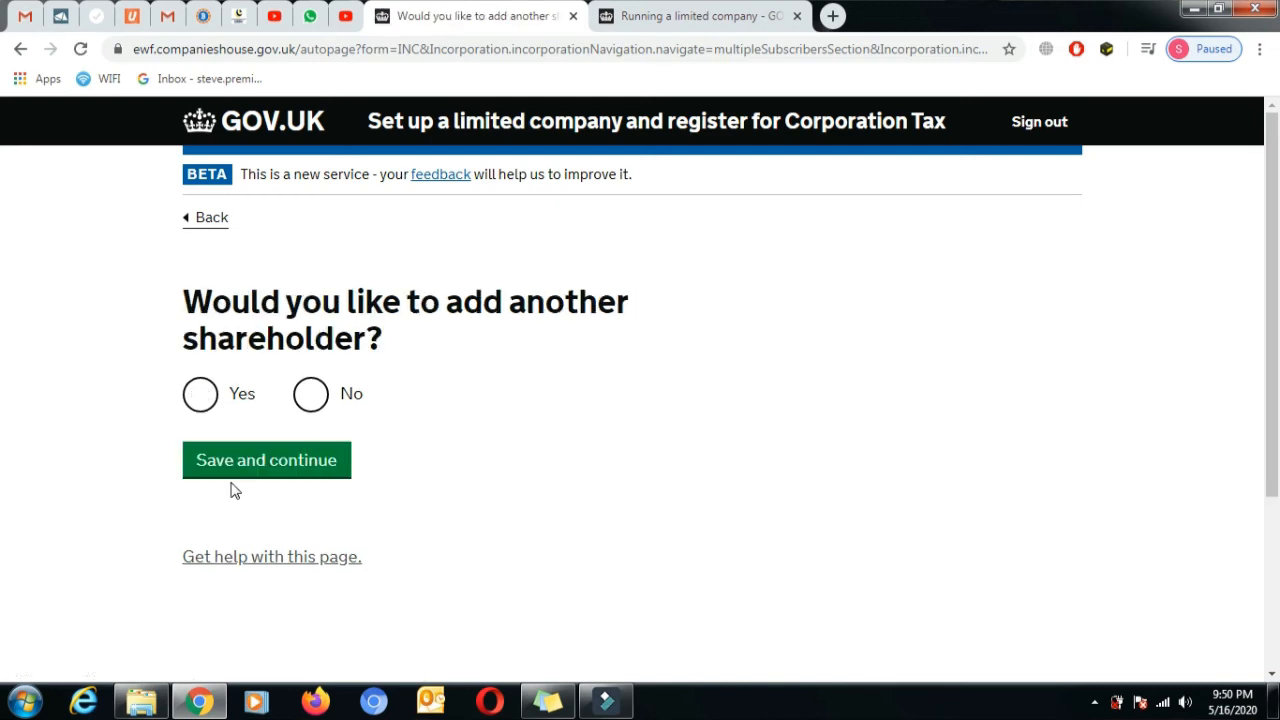
# - Decline adding another shareholder and confirm the single shareholder's details
pyautogui.click(334, 394)
pyautogui.click(300, 477)
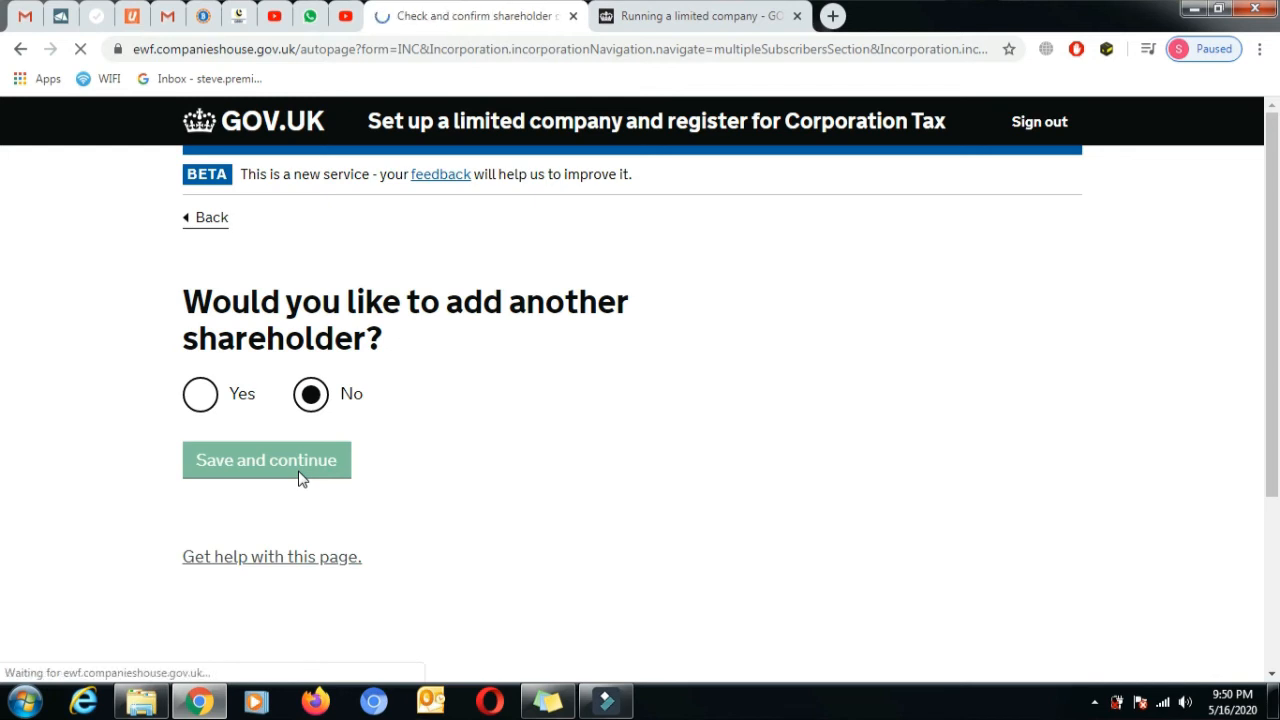
pyautogui.click(1273, 674)
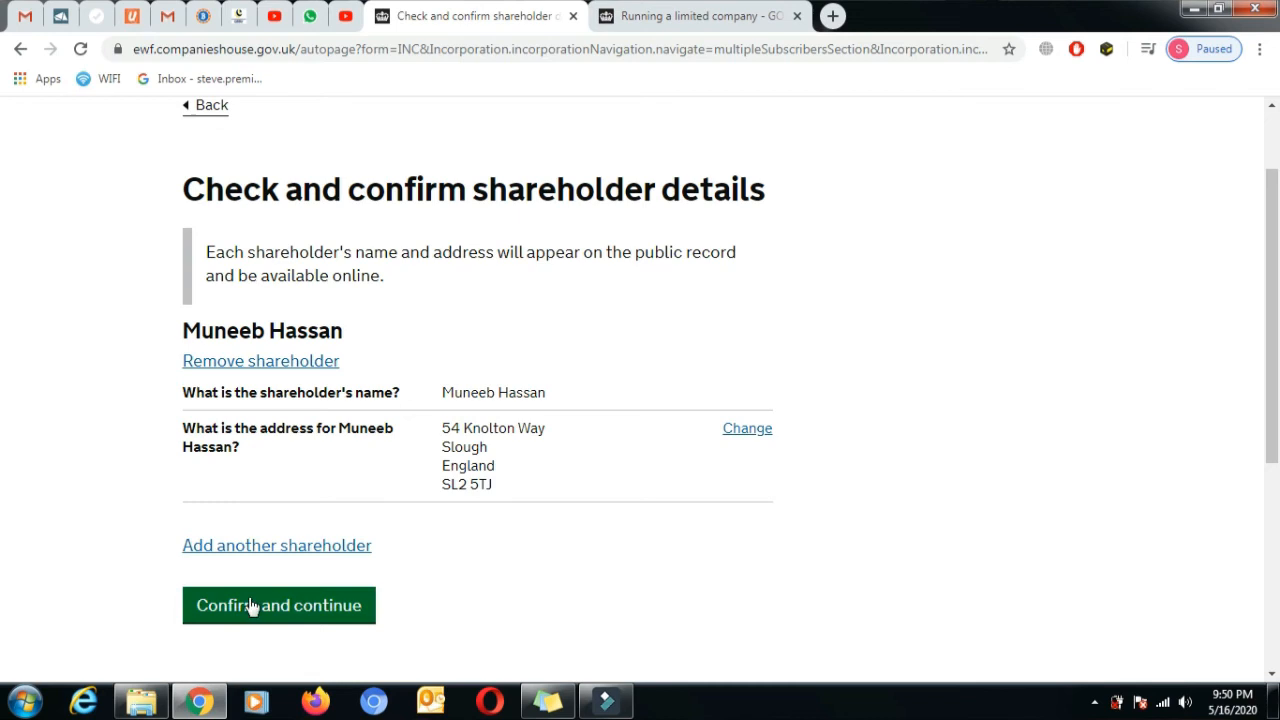
pyautogui.click(250, 607)
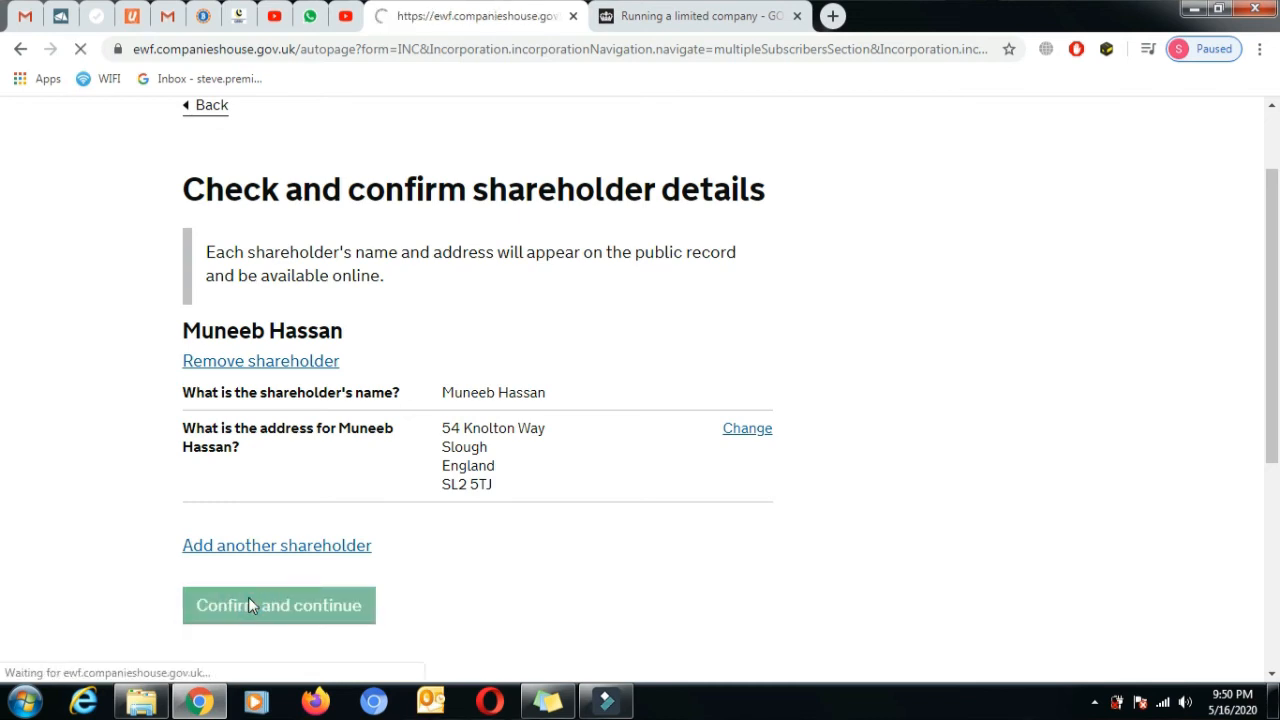
pyautogui.moveTo(1273, 330); pyautogui.dragTo(1273, 410)
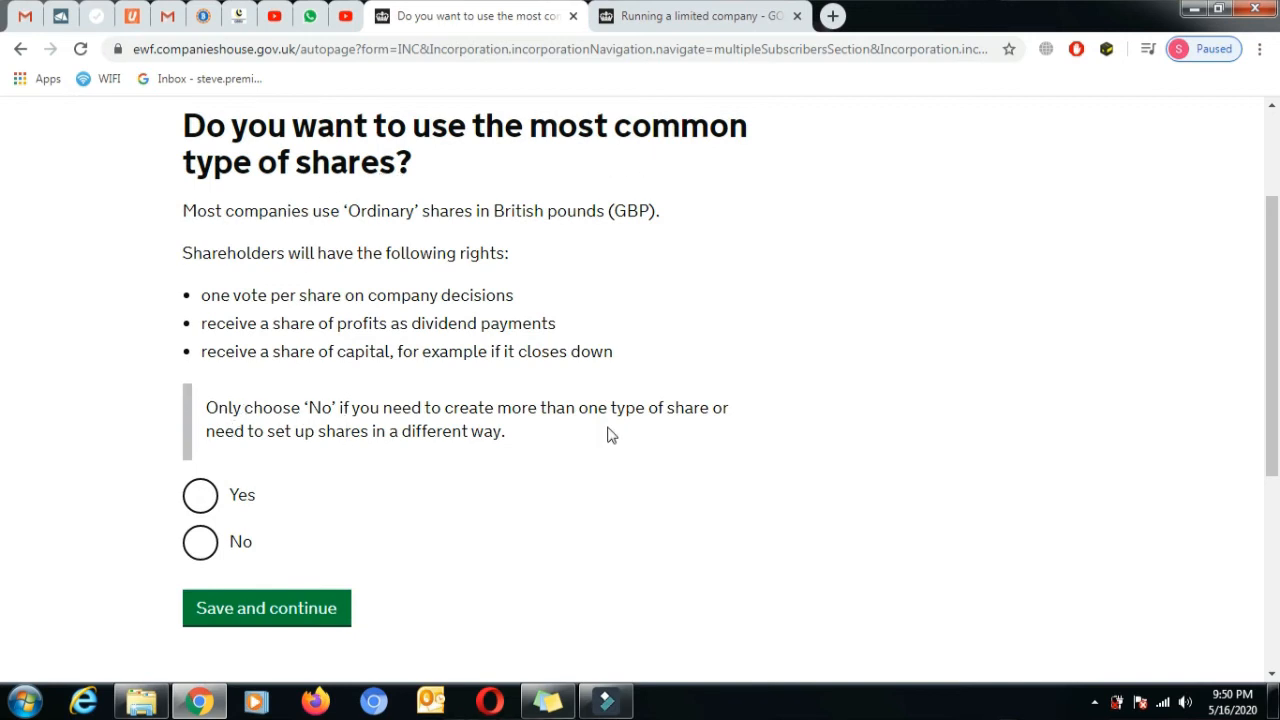
# - Choose the most common ordinary shares and give the shareholder 100 shares
pyautogui.click(204, 503)
pyautogui.click(238, 600)
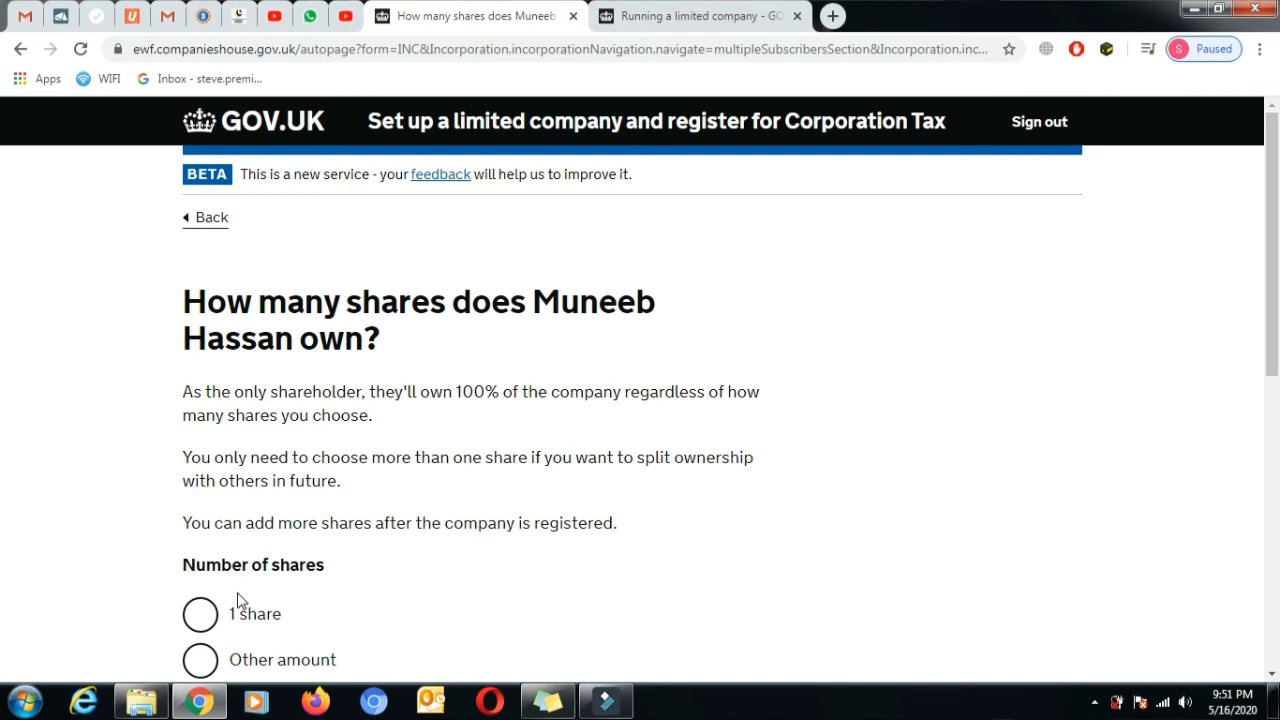
pyautogui.scroll(-1, 640, 400)
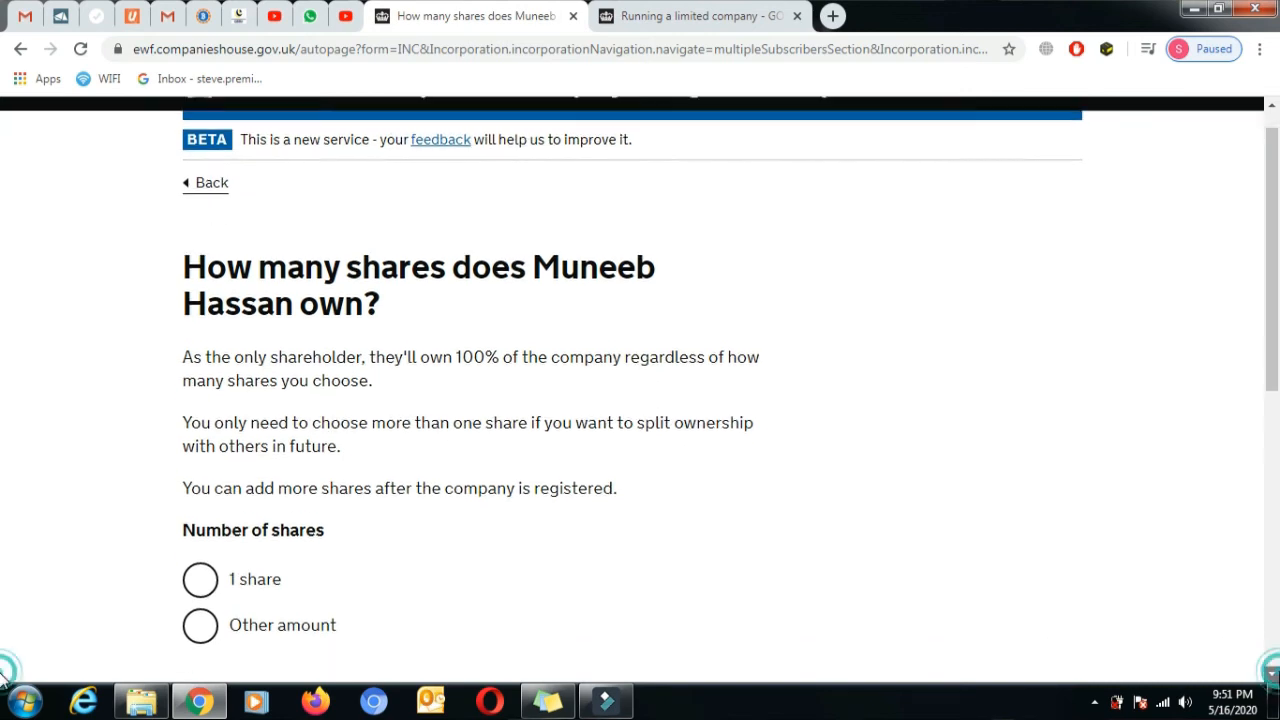
pyautogui.scroll(-2, 3, 680)
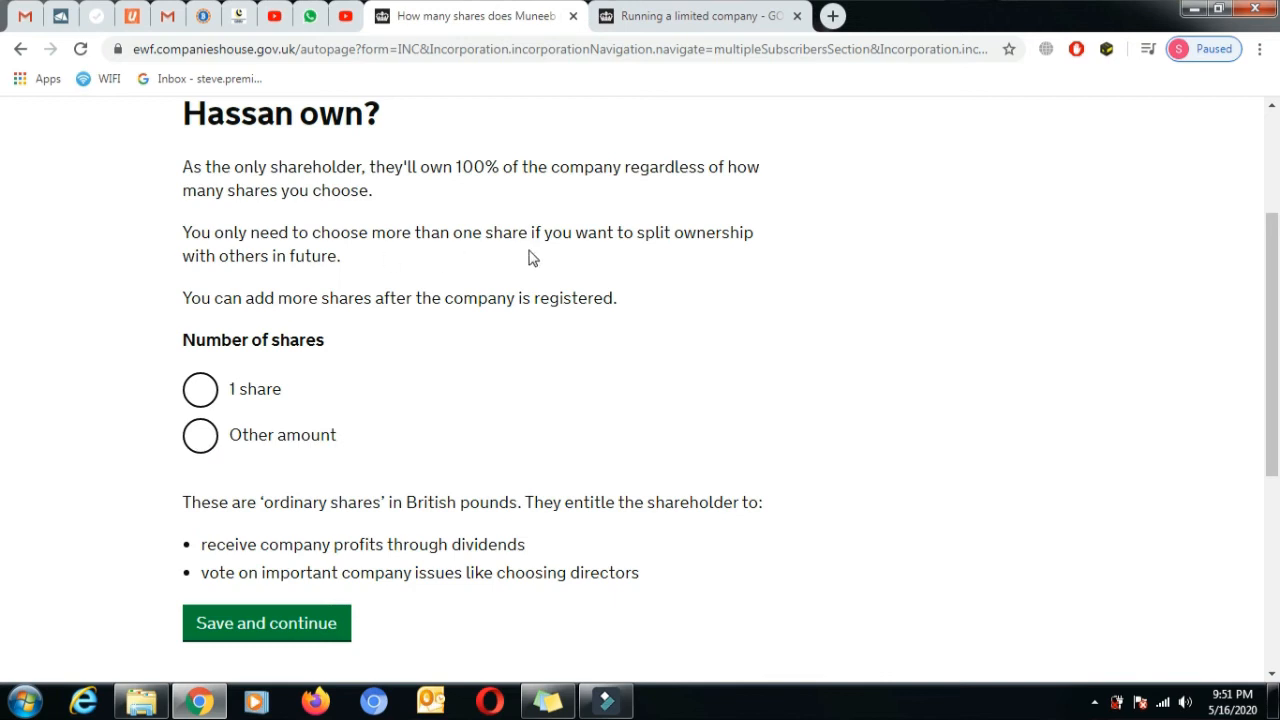
pyautogui.click(200, 436)
pyautogui.click(228, 558)
pyautogui.write('100')
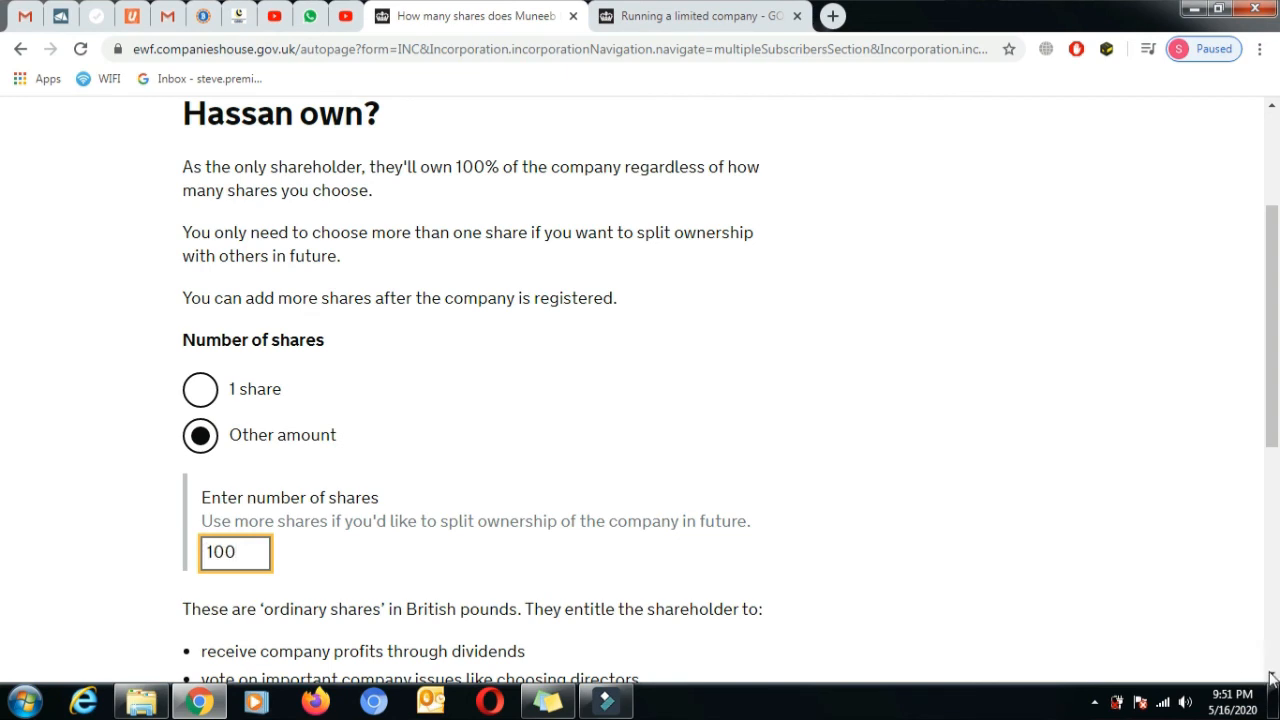
pyautogui.scroll(-1, 1265, 672)
pyautogui.click(319, 613)
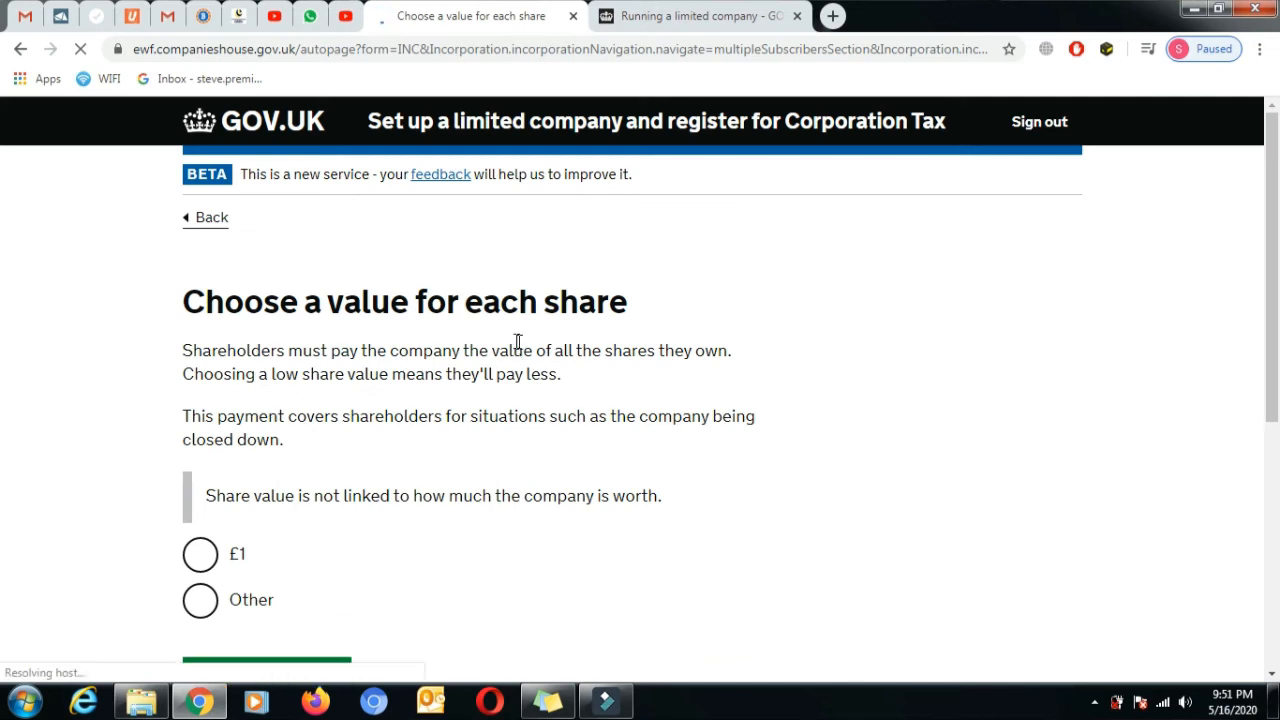
# - Set the value of each share to £10 instead of £1
pyautogui.click(200, 553)
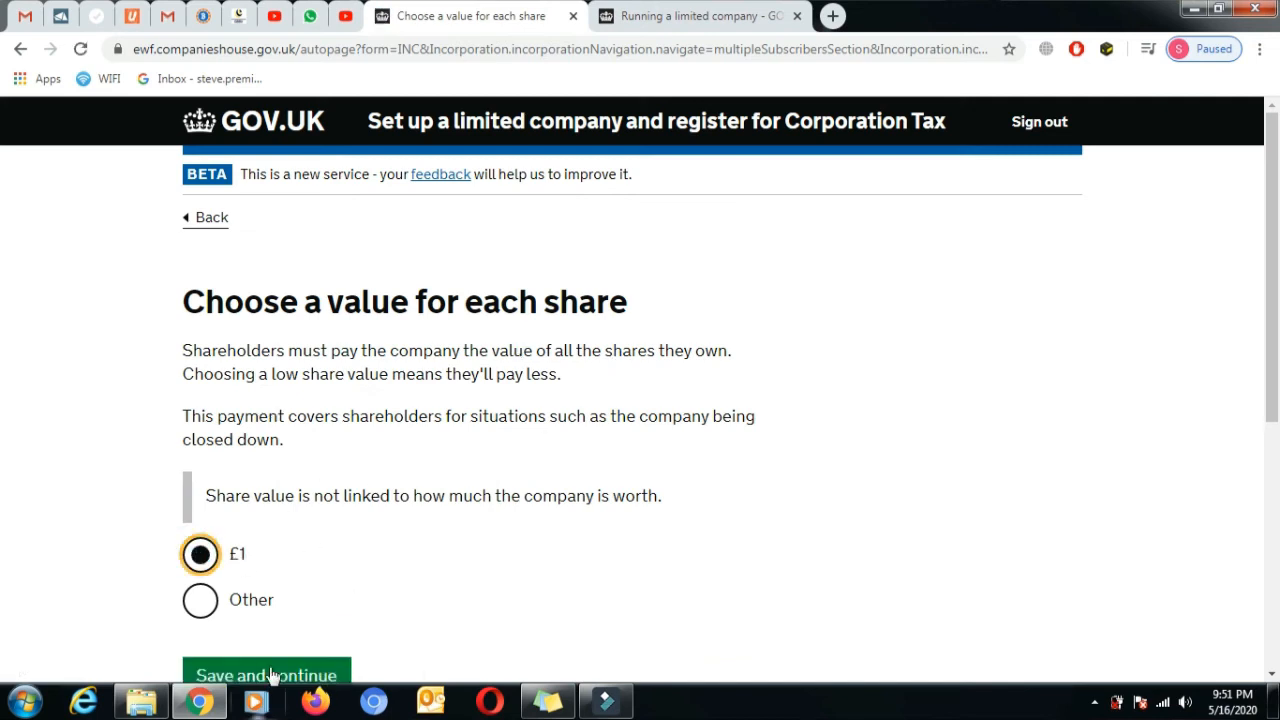
pyautogui.click(200, 600)
pyautogui.scroll(-2, 1246, 332)
pyautogui.click(242, 528)
pyautogui.write('10')
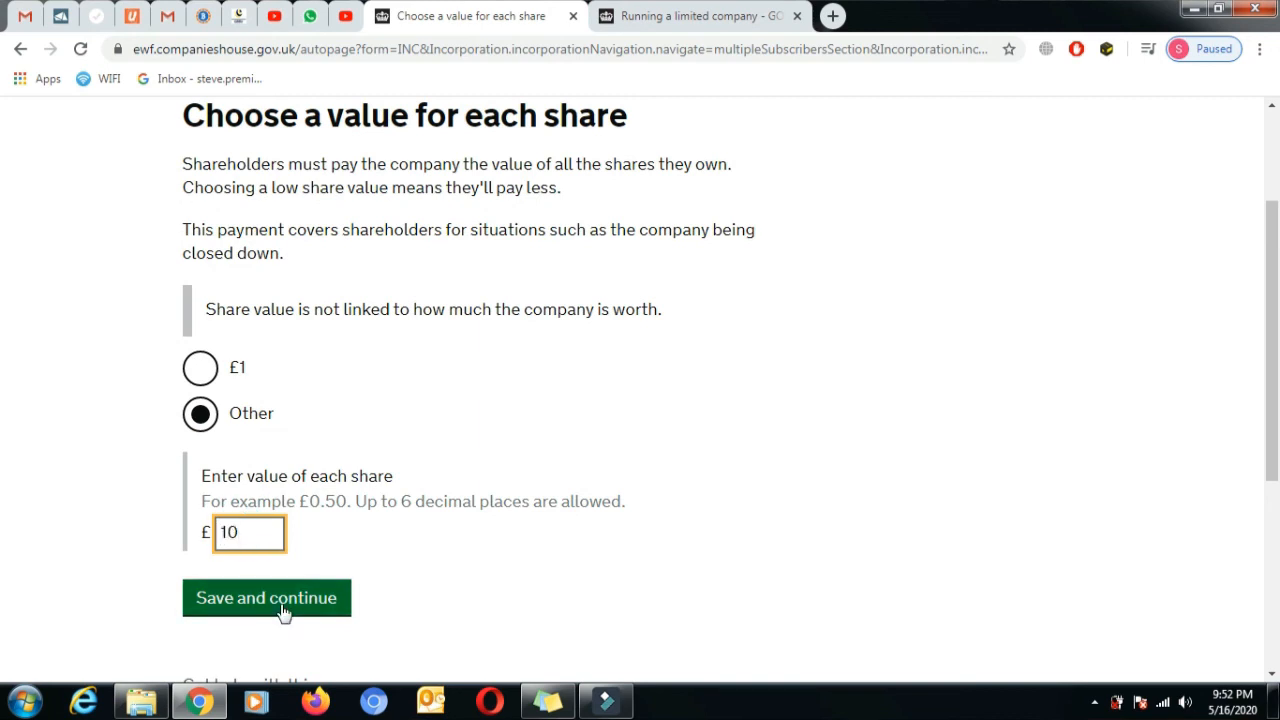
pyautogui.click(282, 600)
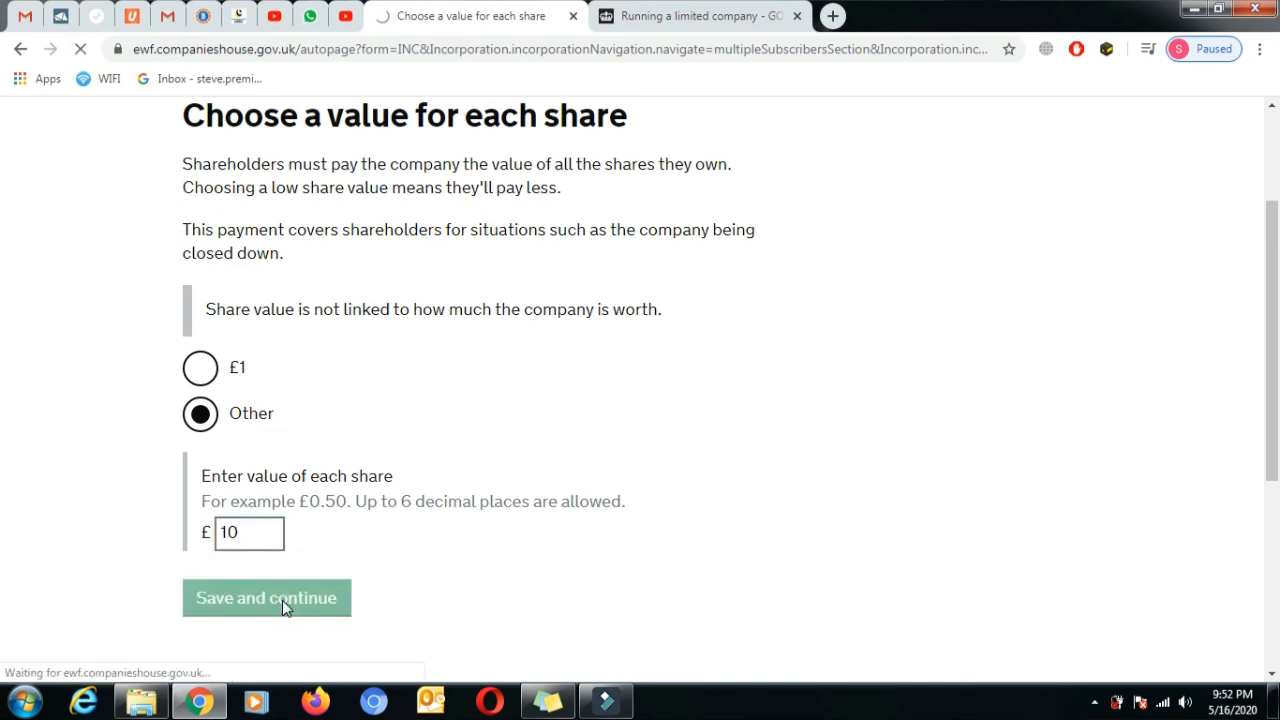
pyautogui.scroll(-2, 3, 348)
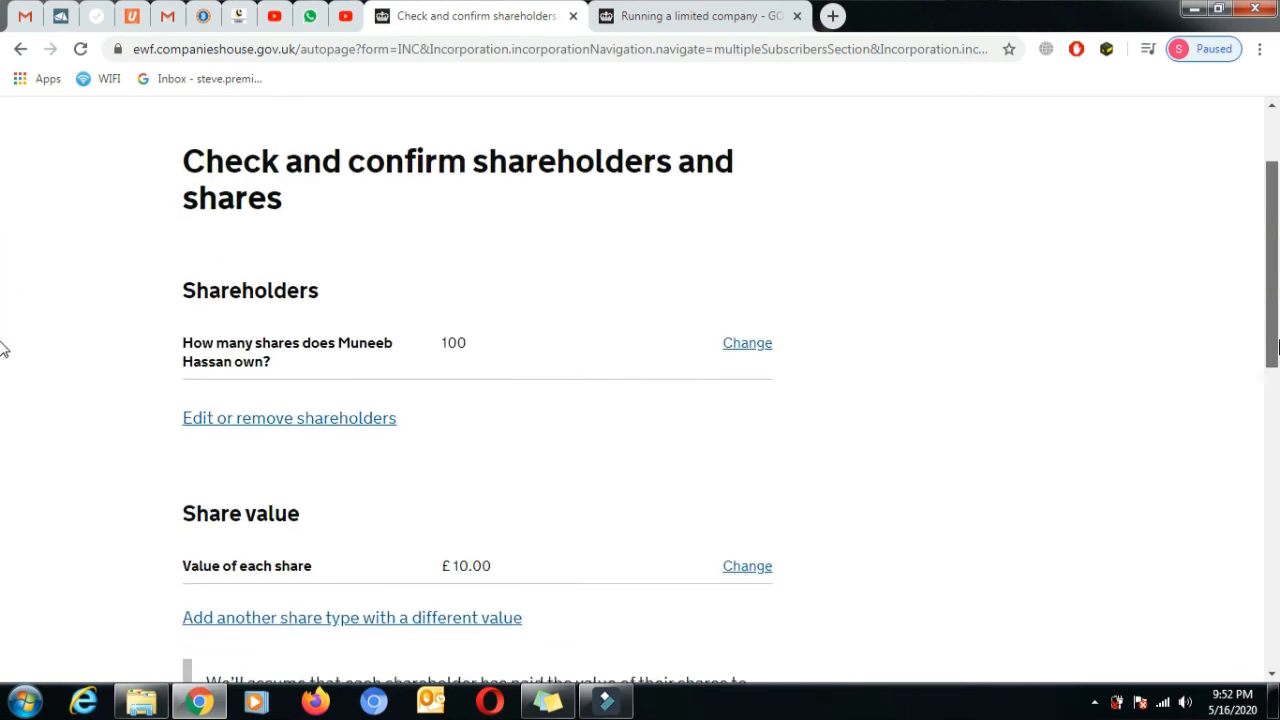
# - Confirm the company shares and get through the person with significant control introduction
pyautogui.scroll(-5, 3, 348)
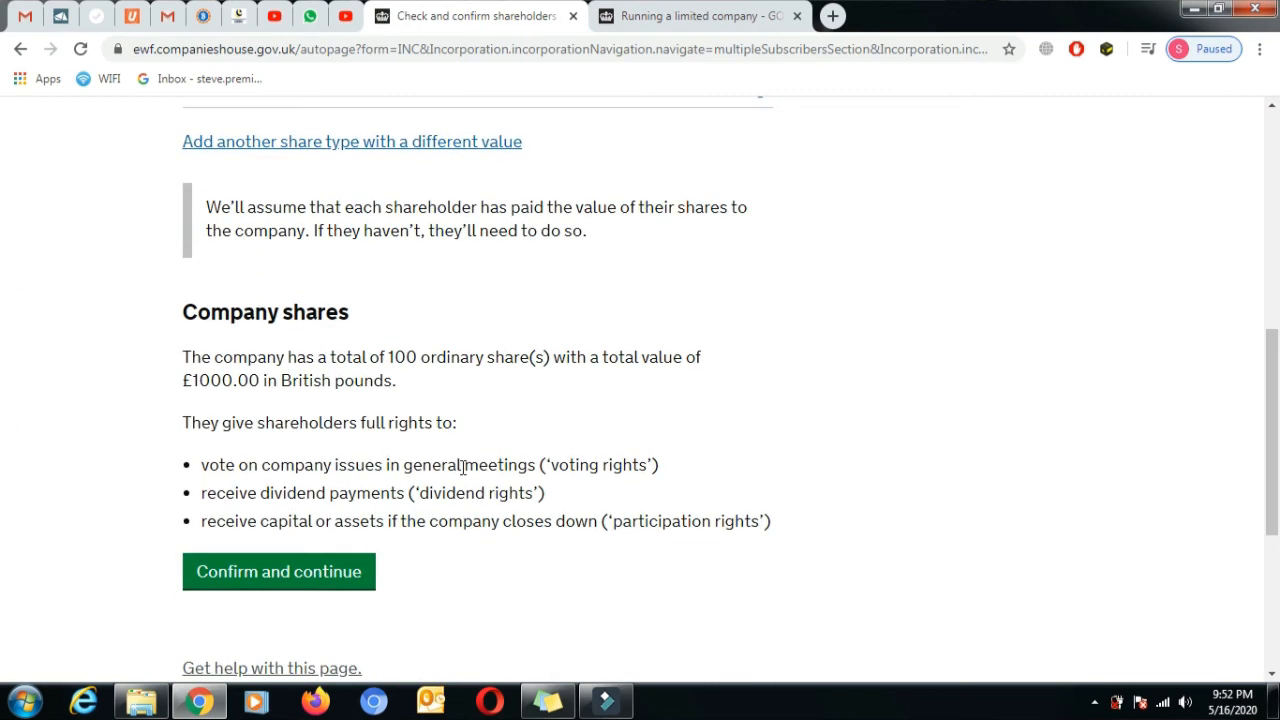
pyautogui.click(293, 574)
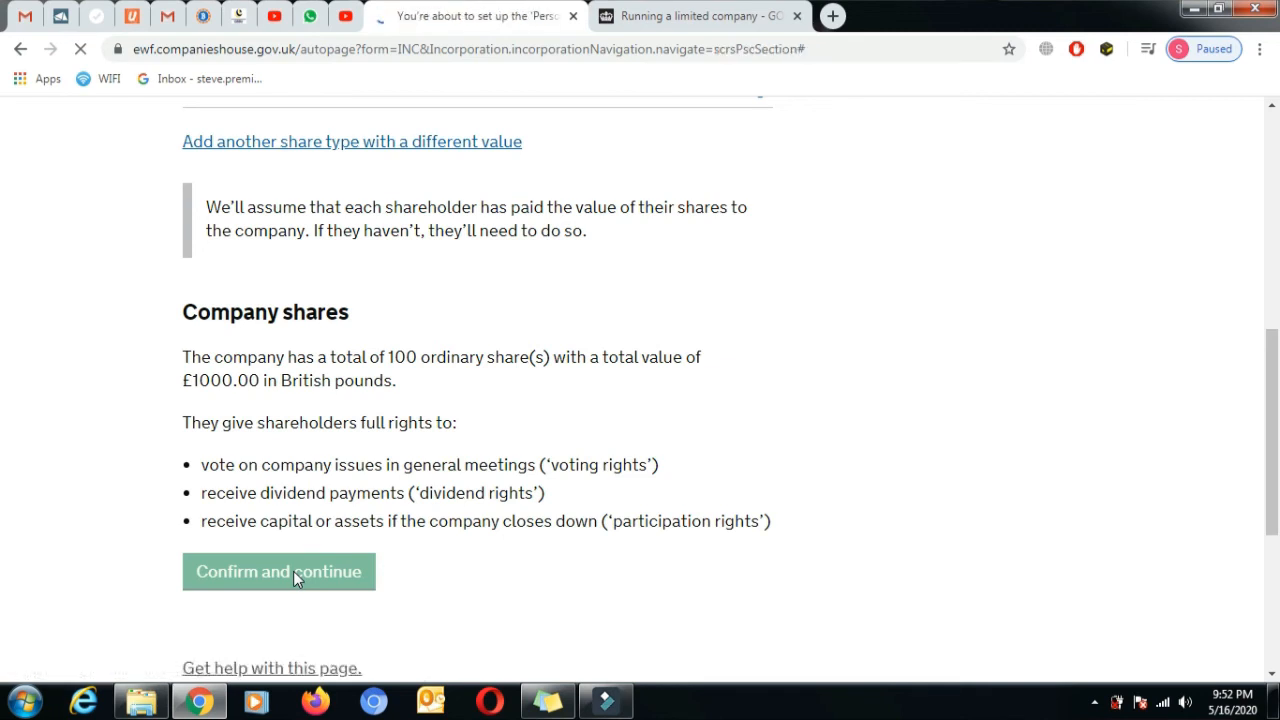
pyautogui.scroll(-4, 884, 534)
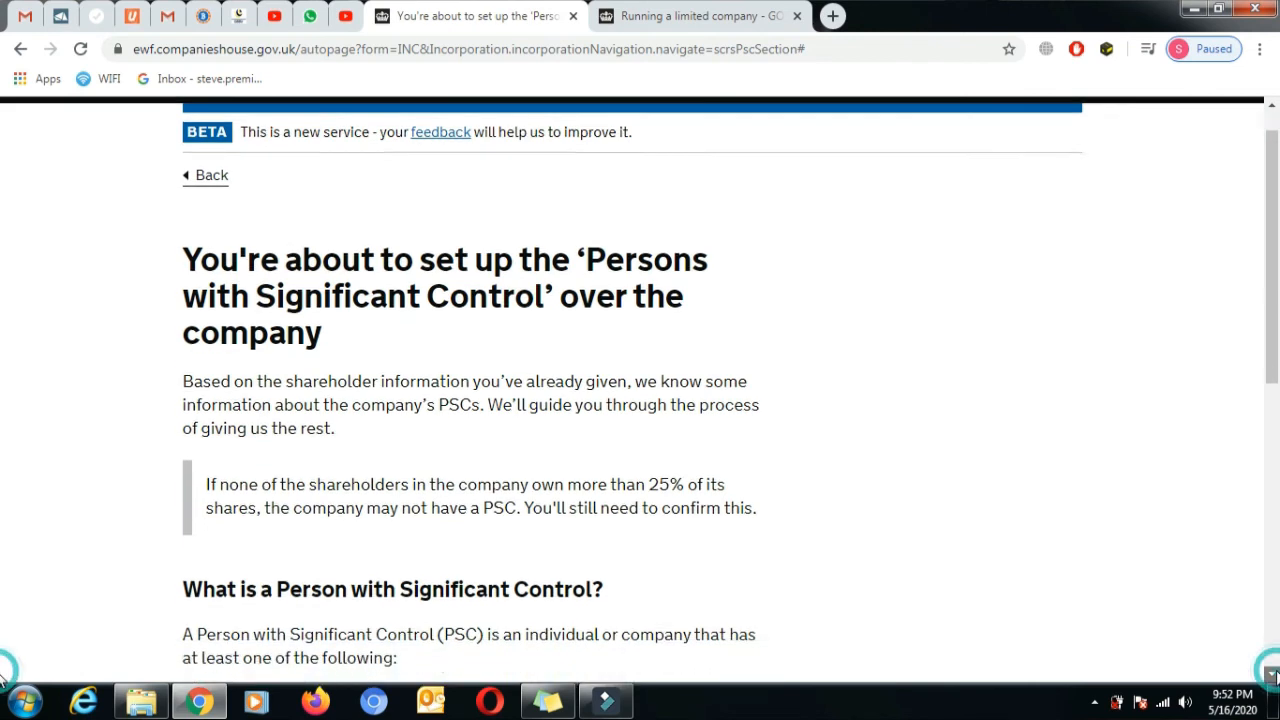
pyautogui.moveTo(268, 330); pyautogui.dragTo(318, 331)
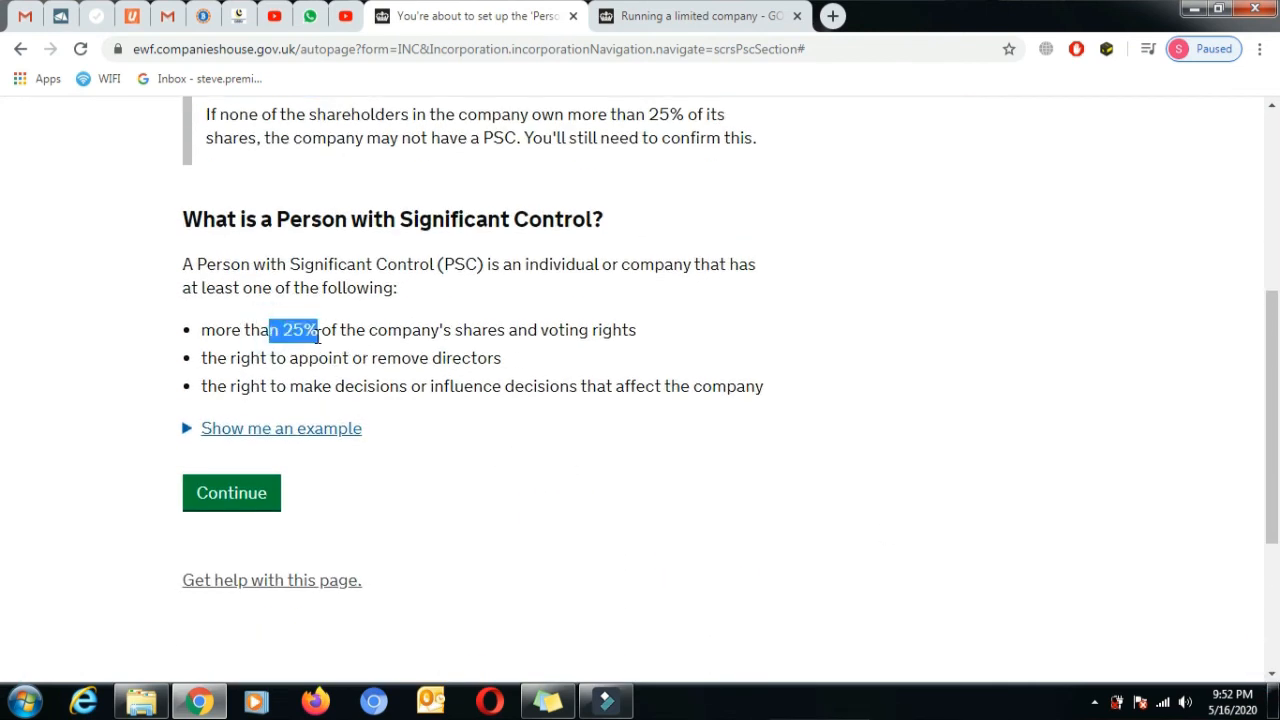
pyautogui.click(230, 496)
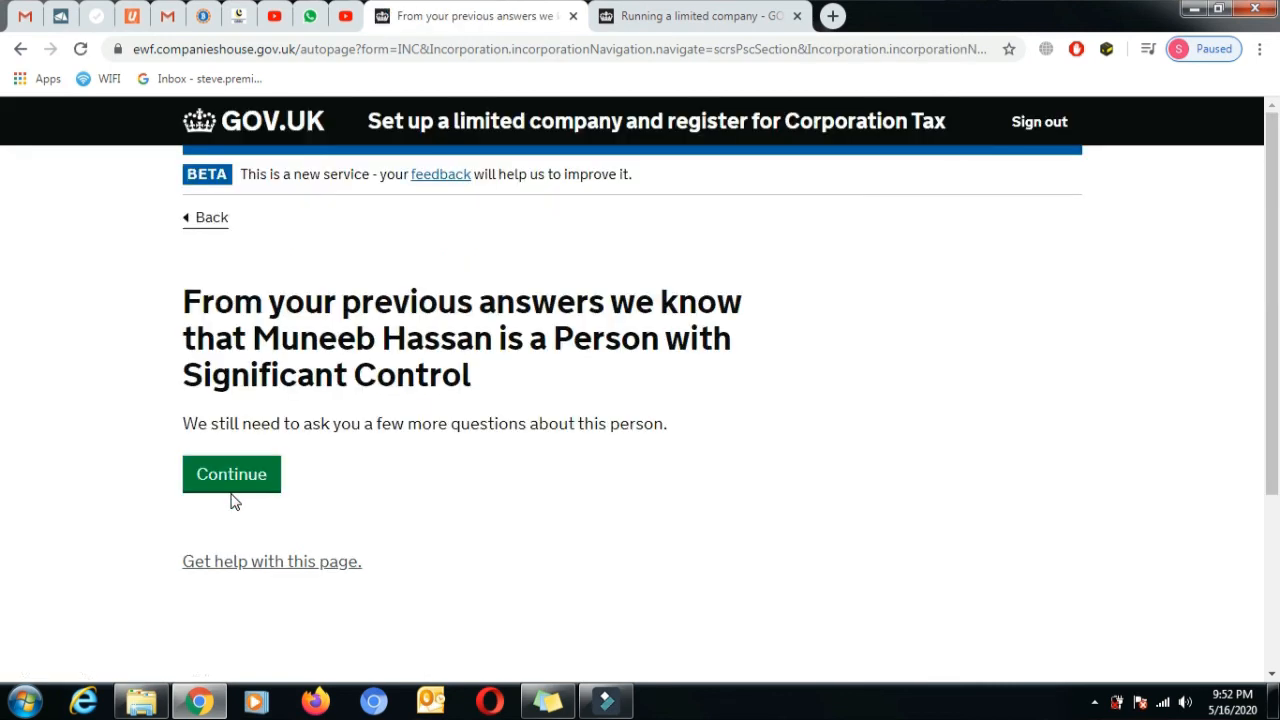
pyautogui.click(257, 479)
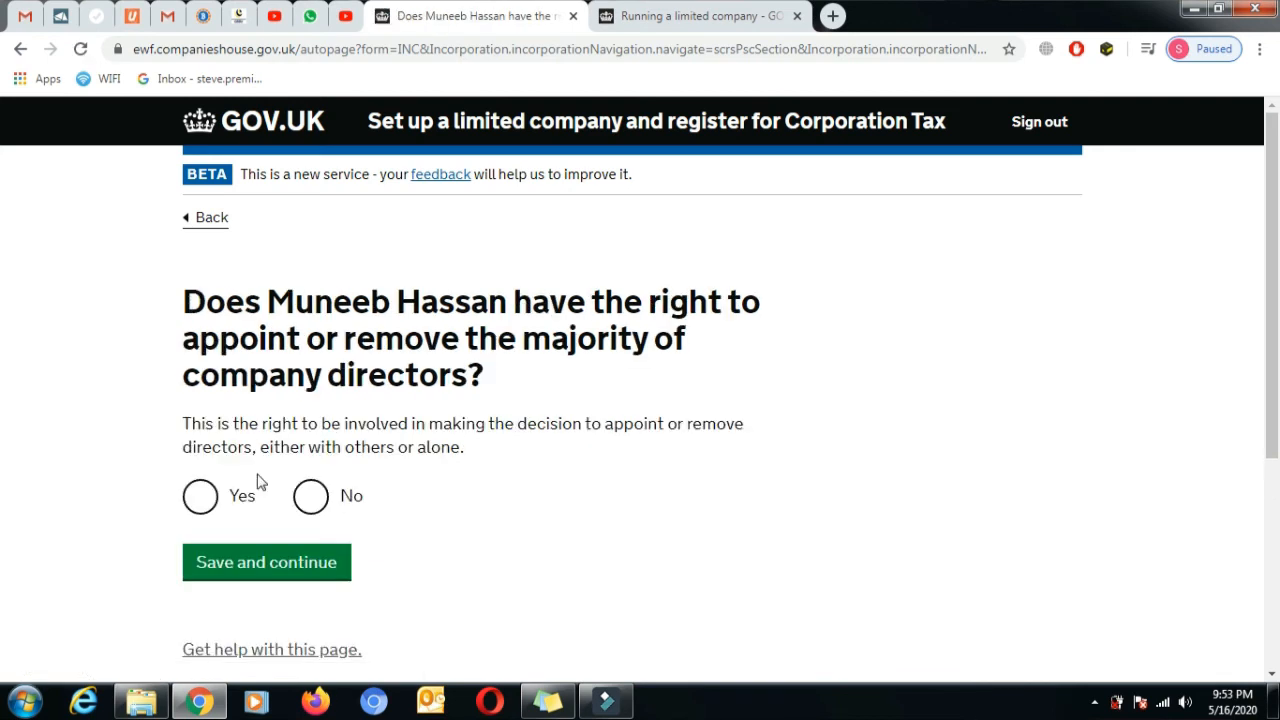
# - Answer Yes to appointing or removing directors and confirm the PSC's residence and control
pyautogui.click(199, 496)
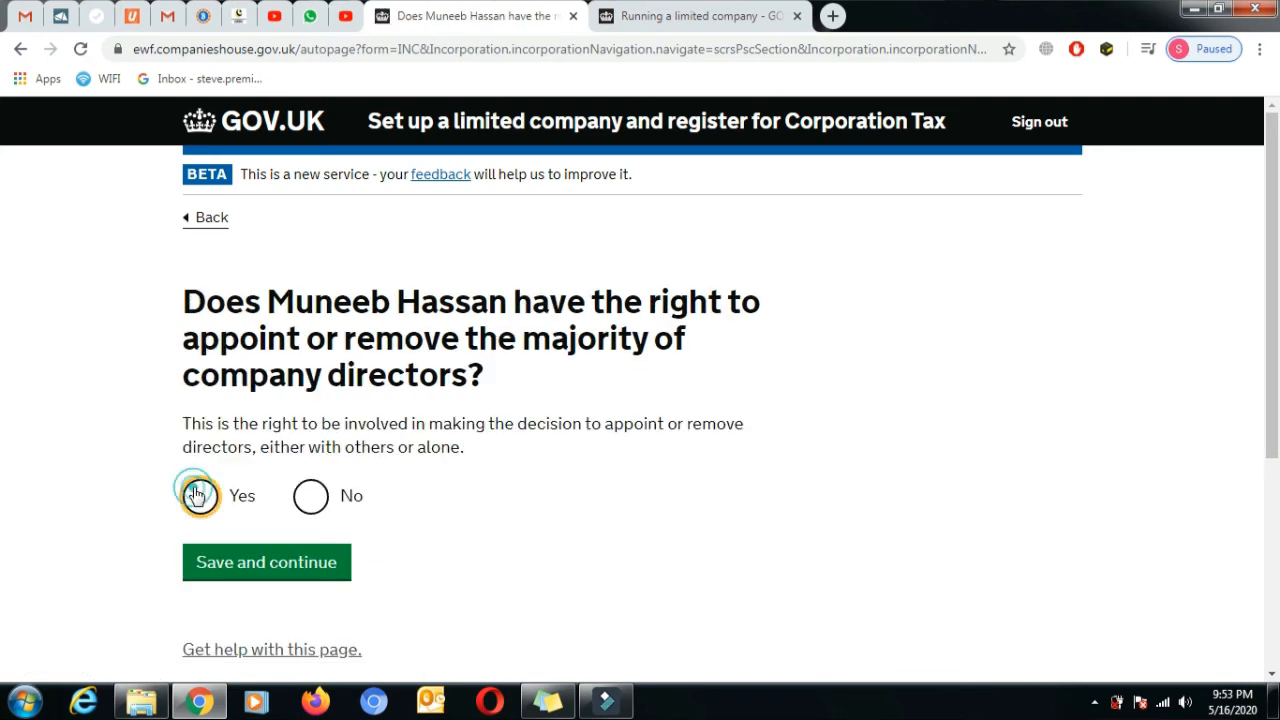
pyautogui.click(251, 557)
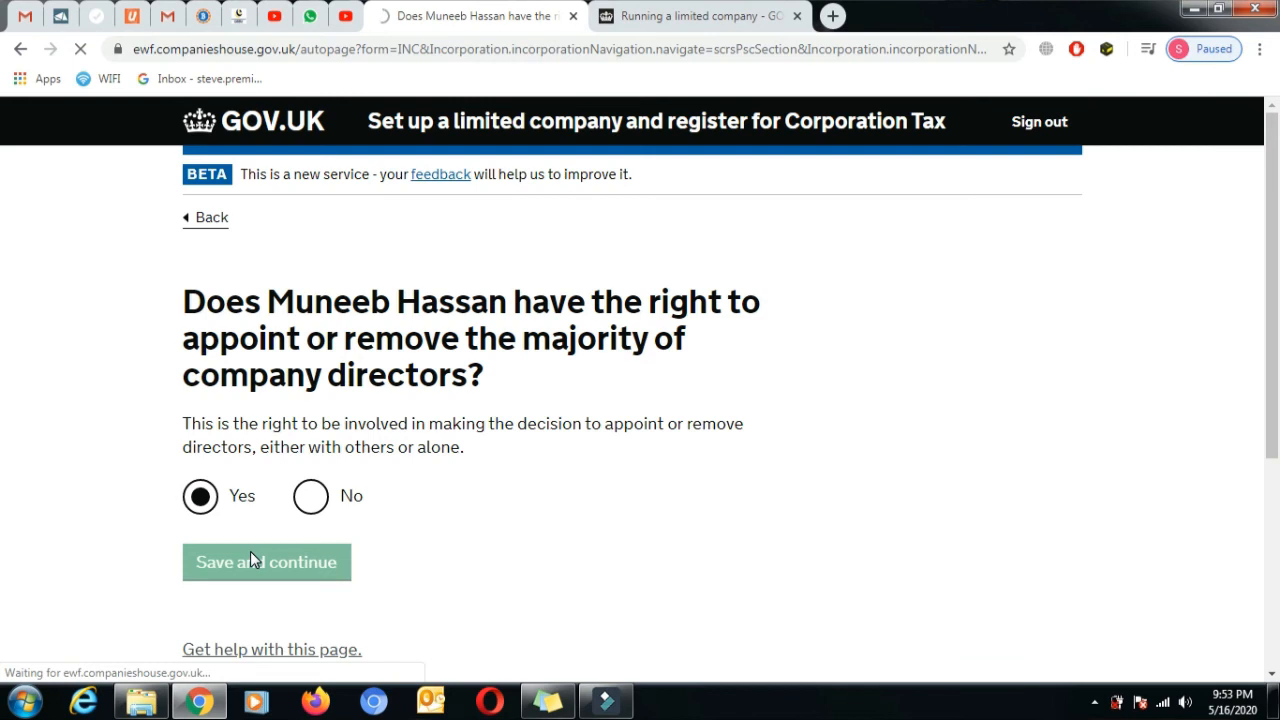
pyautogui.click(1272, 674)
pyautogui.scroll(-10, 1272, 678)
pyautogui.click(199, 163)
pyautogui.click(195, 276)
pyautogui.click(228, 447)
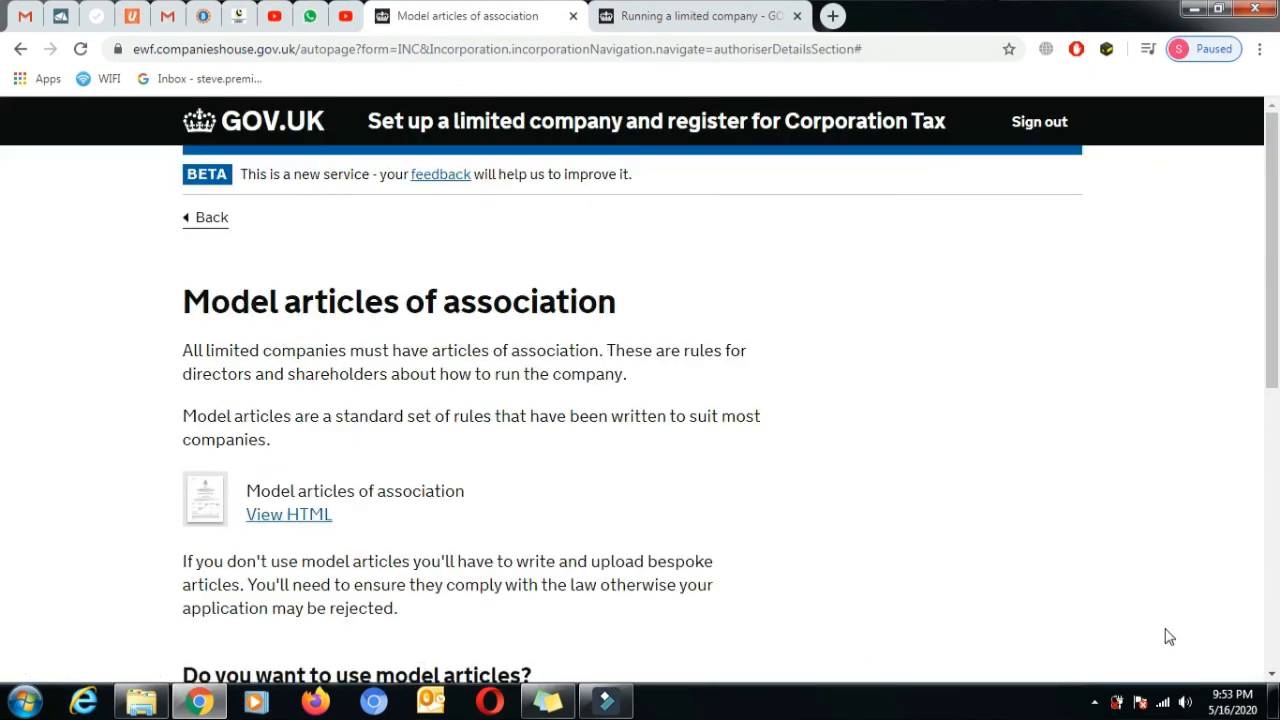
# - Choose Yes to use the model articles of association
pyautogui.scroll(-2, 1169, 637)
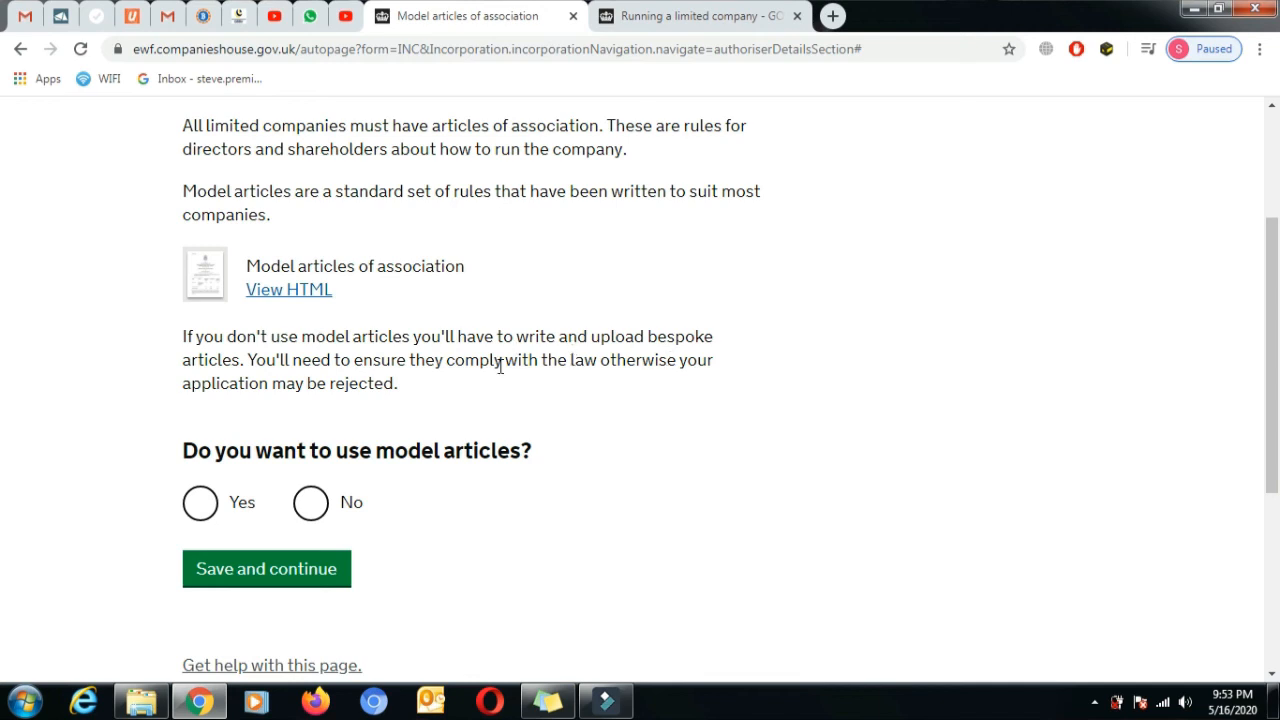
pyautogui.click(199, 504)
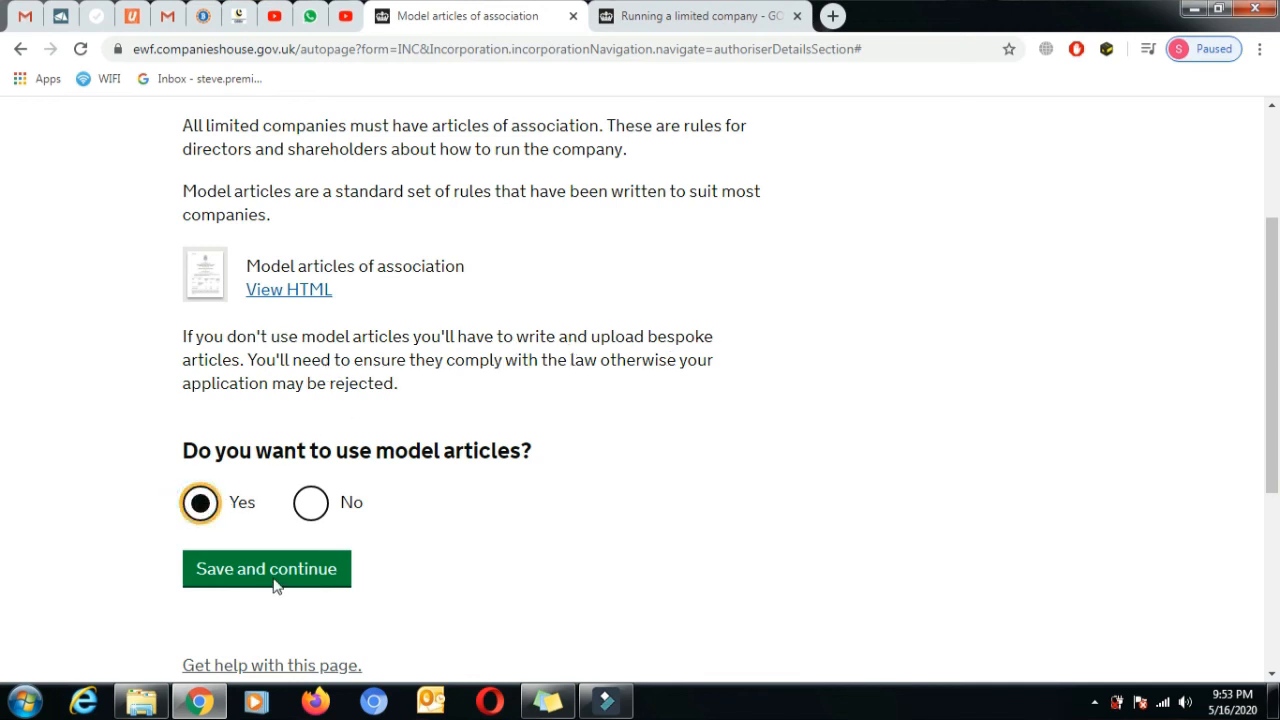
pyautogui.click(276, 584)
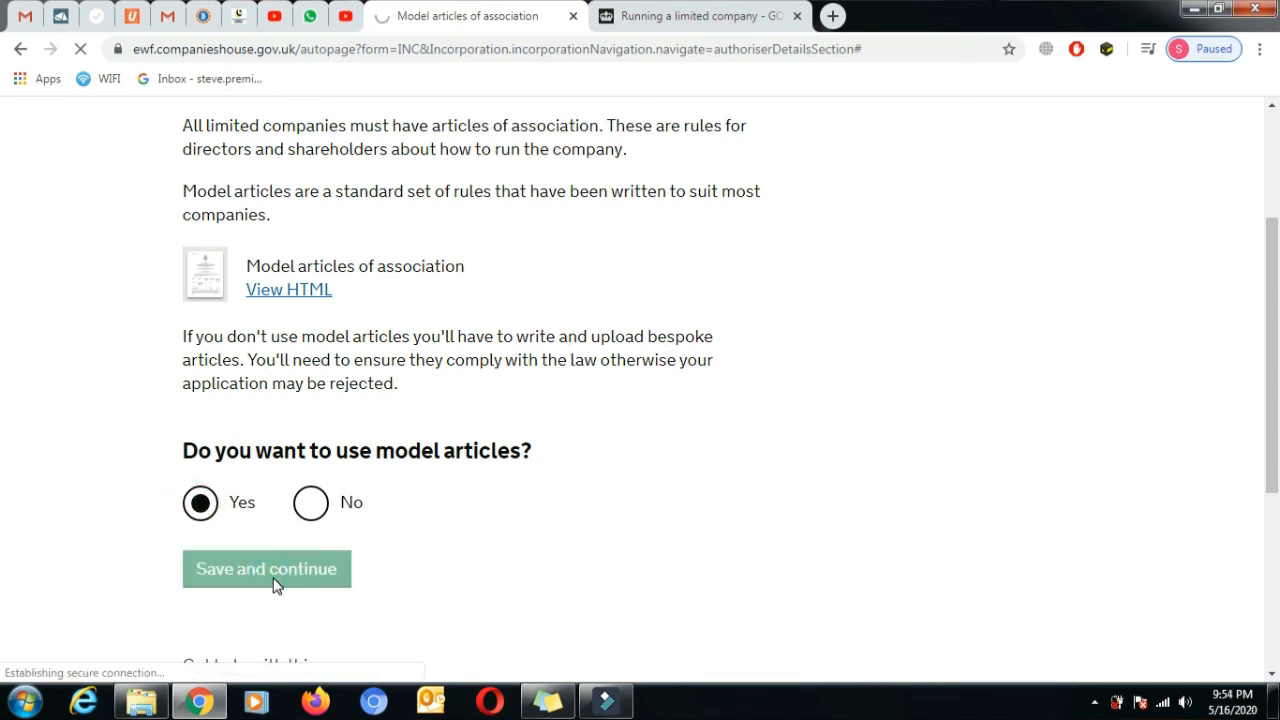
# - Agree to form the company according to the memorandum of association
pyautogui.scroll(-2, 3, 391)
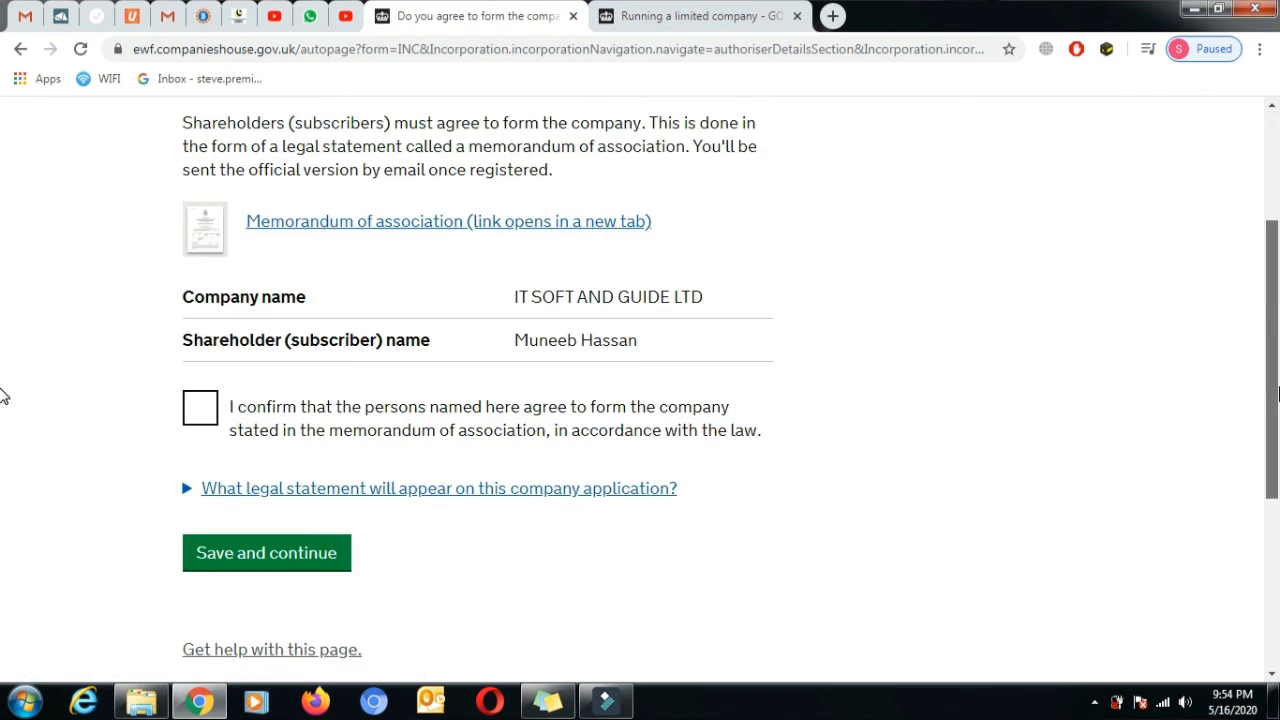
pyautogui.click(196, 408)
pyautogui.click(268, 550)
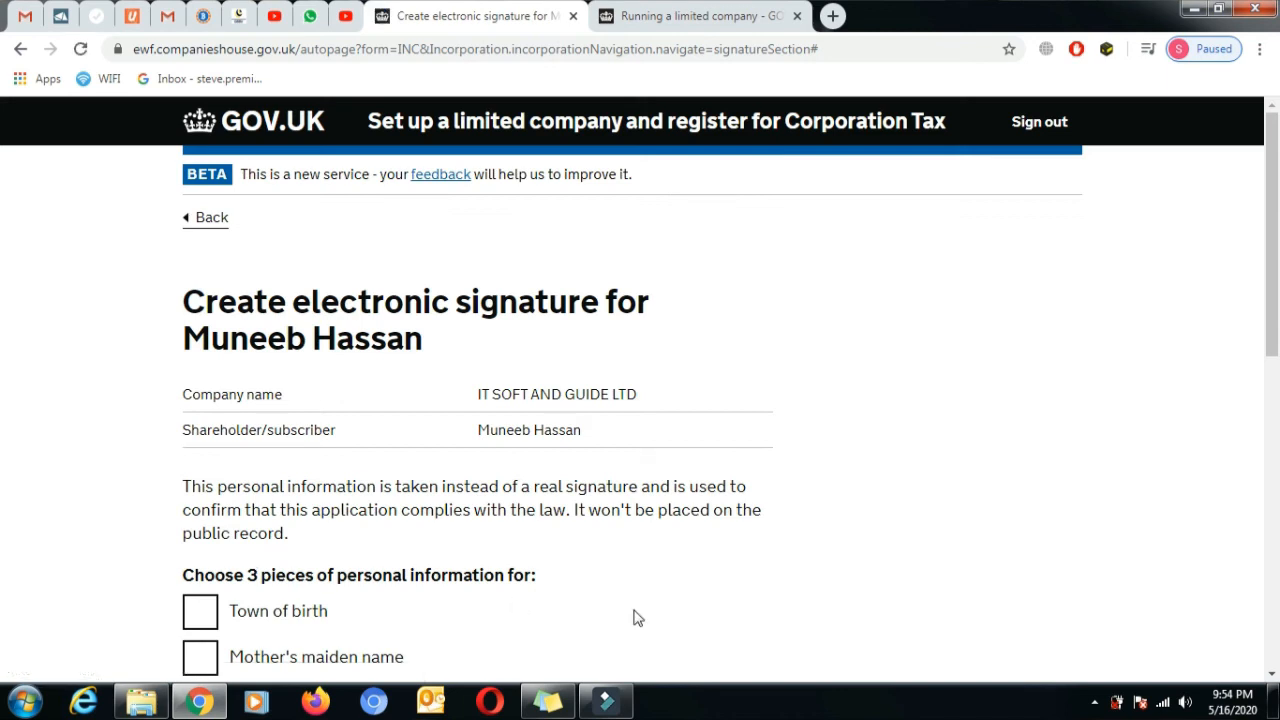
# - Select mother's maiden name and father's first name as signature answers and fill their boxes
pyautogui.scroll(-2, 3, 377)
pyautogui.scroll(-1, 3, 377)
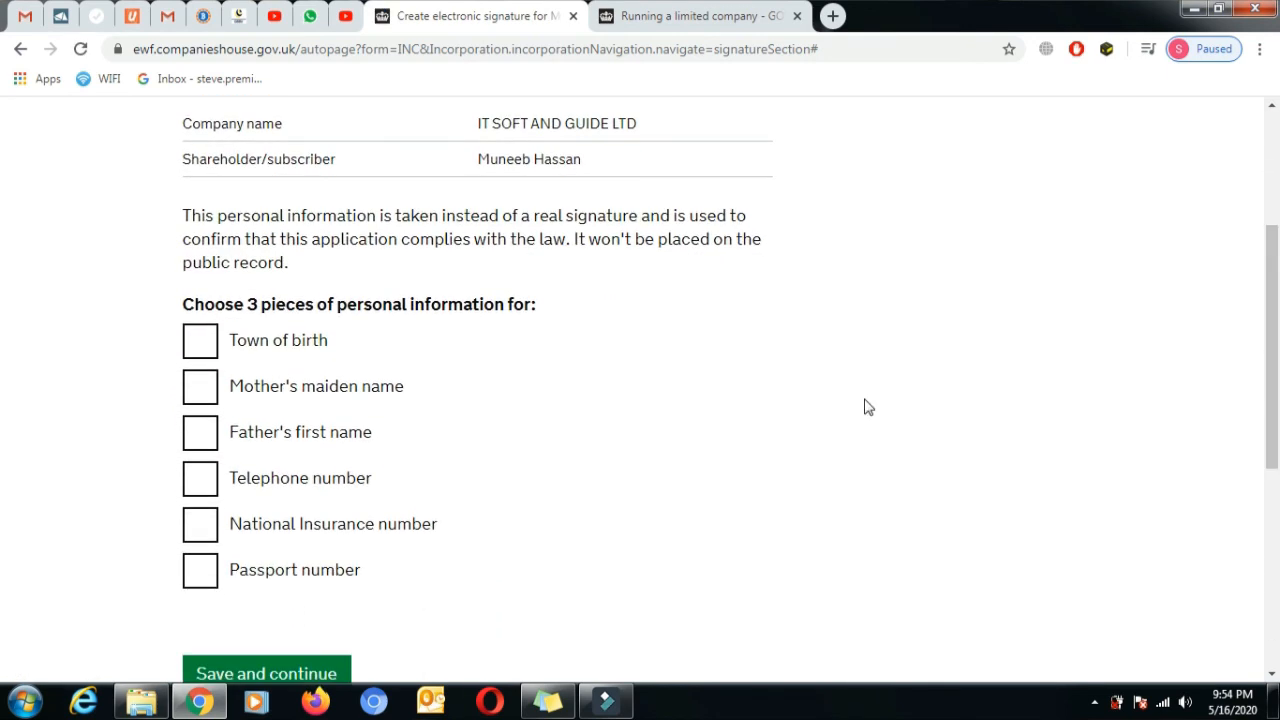
pyautogui.click(195, 390)
pyautogui.click(216, 472)
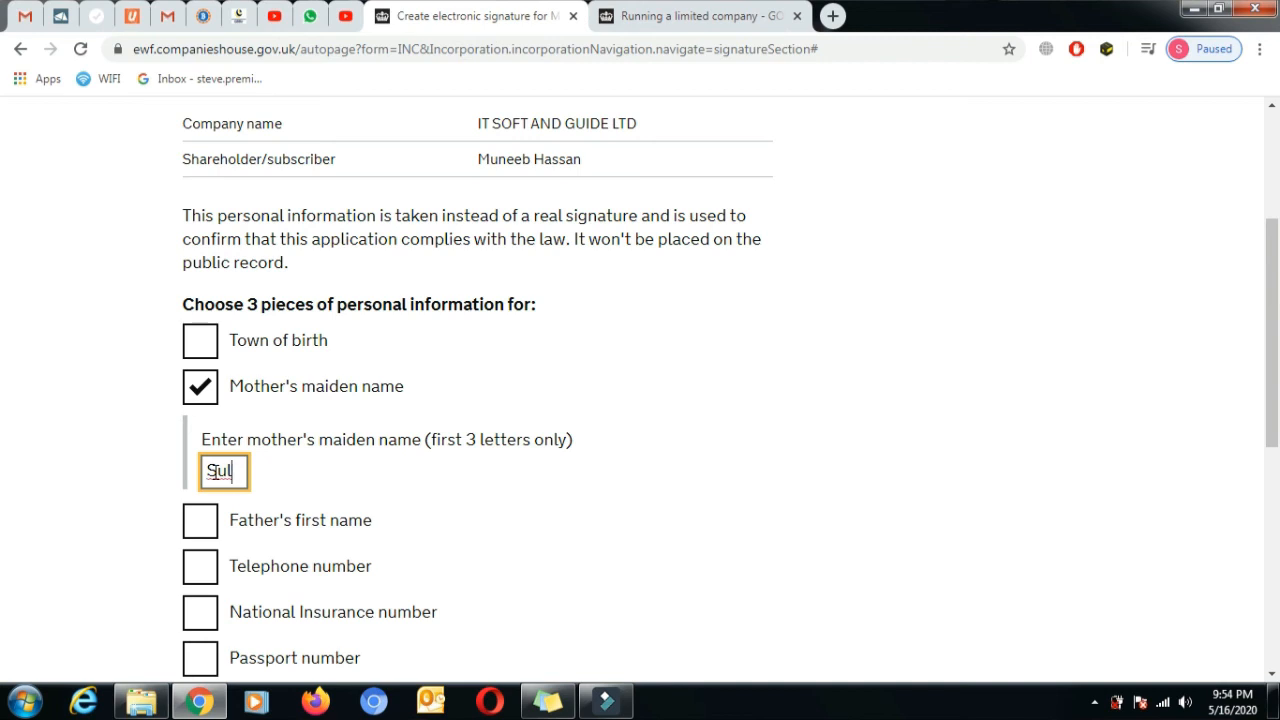
pyautogui.click(196, 520)
pyautogui.click(228, 604)
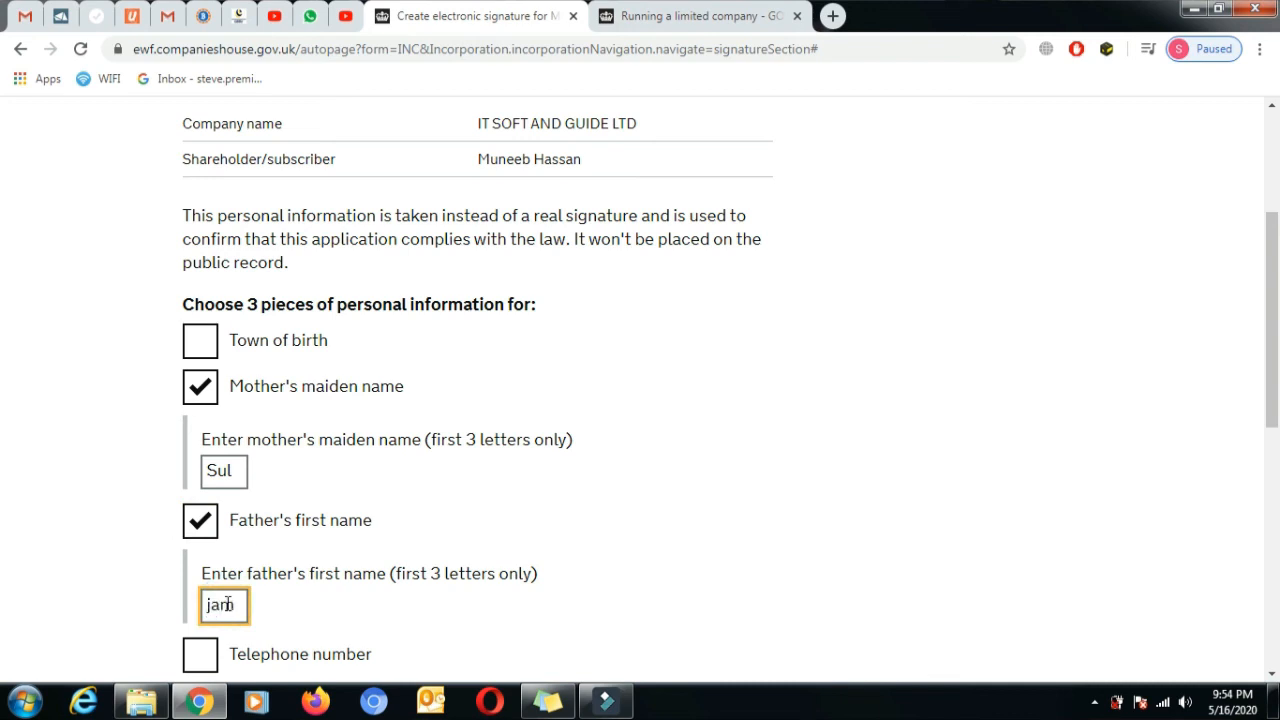
# - Add the requested telephone number digits as the third signature answer and save
pyautogui.click(1272, 674)
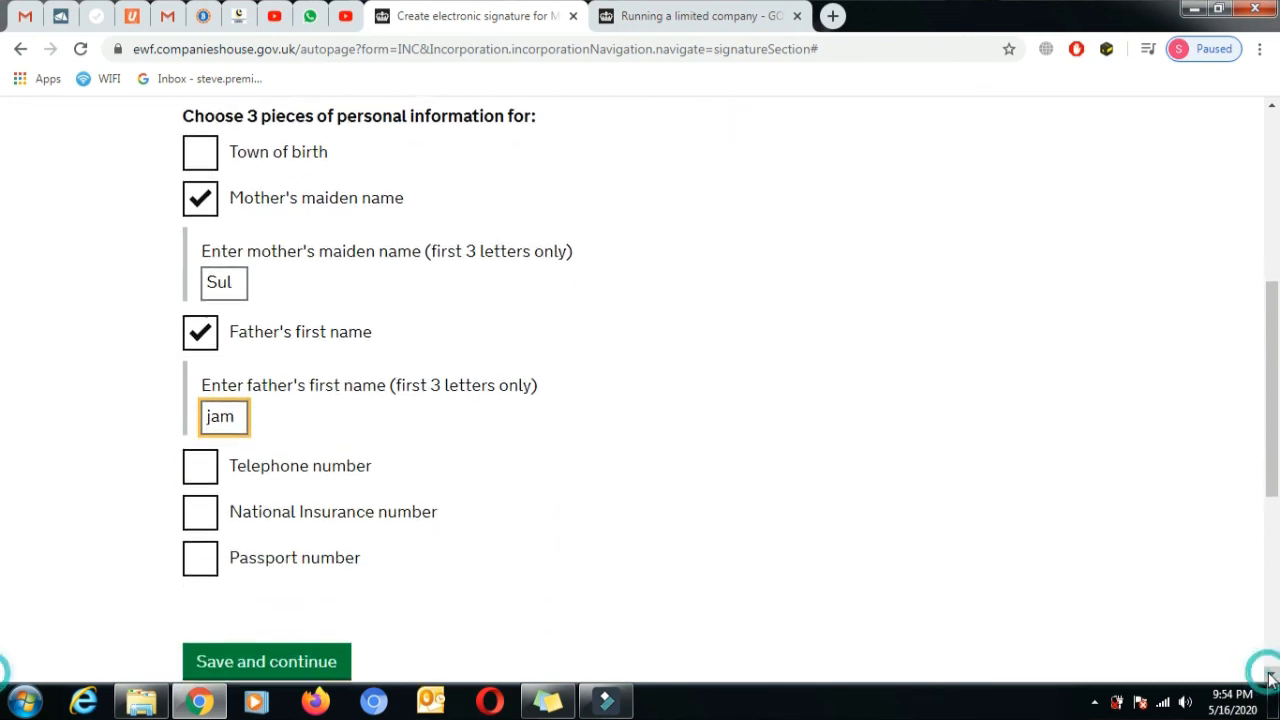
pyautogui.click(1270, 678)
pyautogui.click(200, 390)
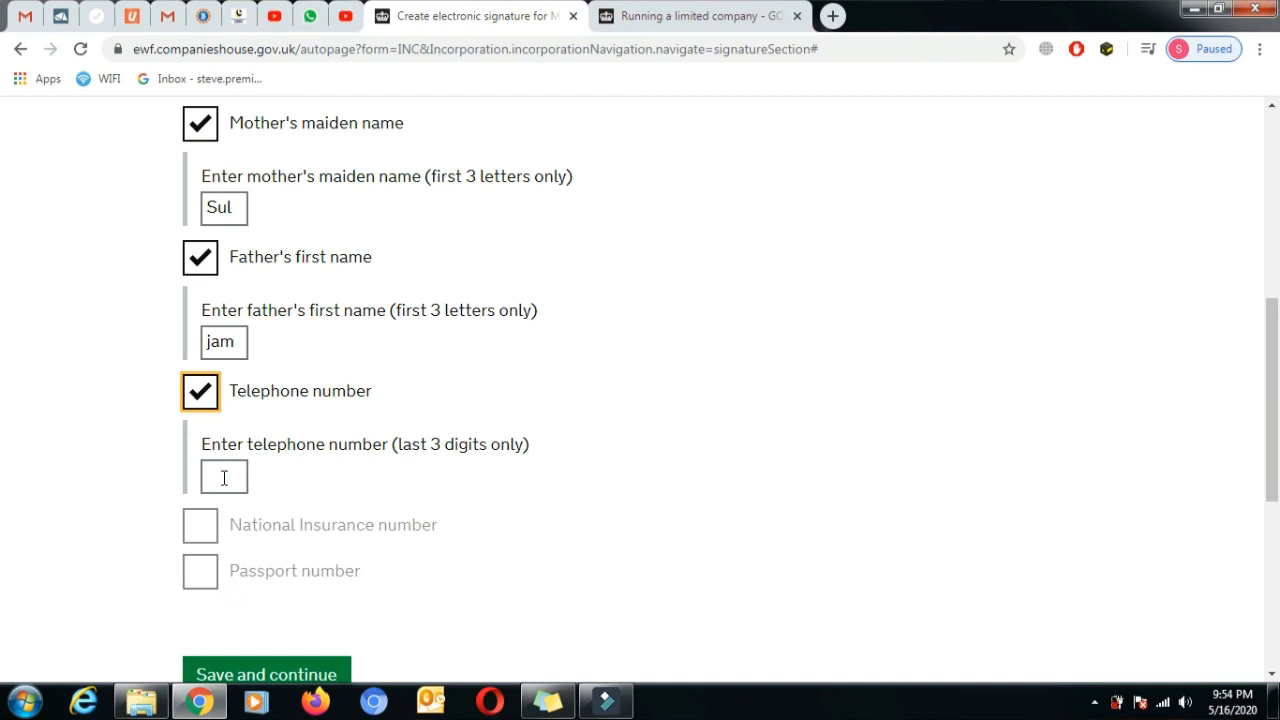
pyautogui.click(224, 478)
pyautogui.click(399, 486)
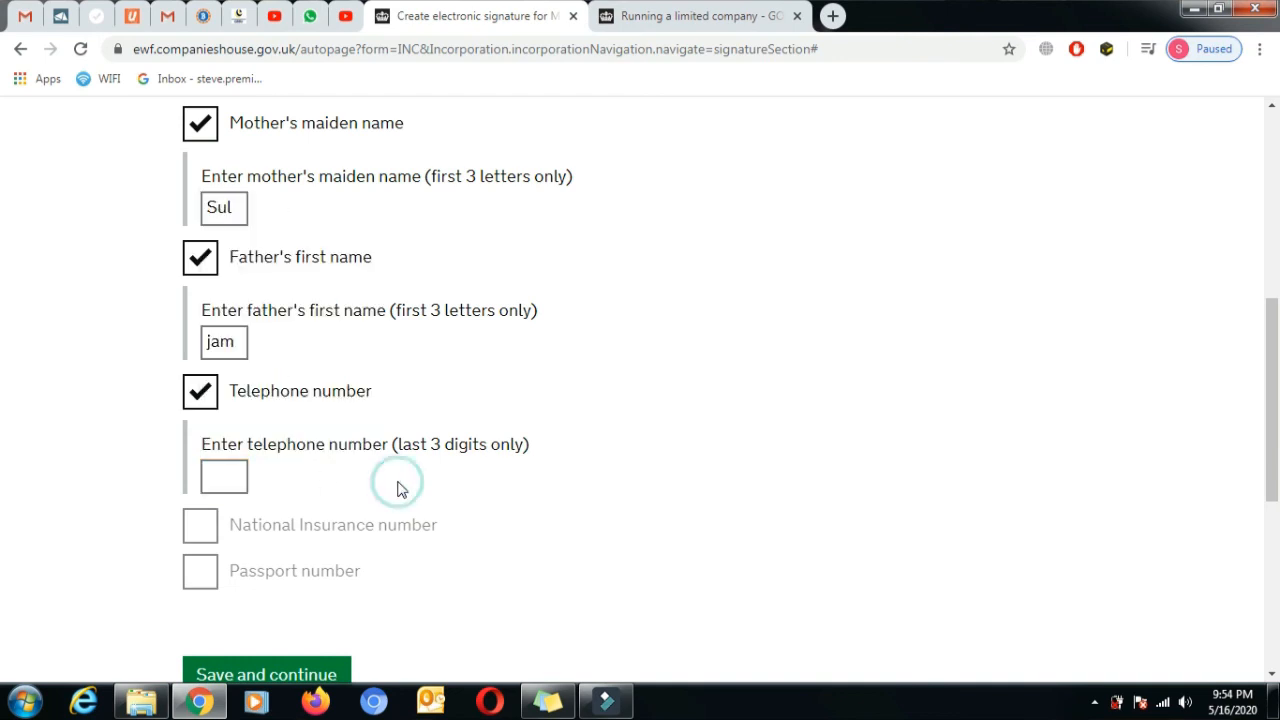
pyautogui.click(226, 472)
pyautogui.write('0')
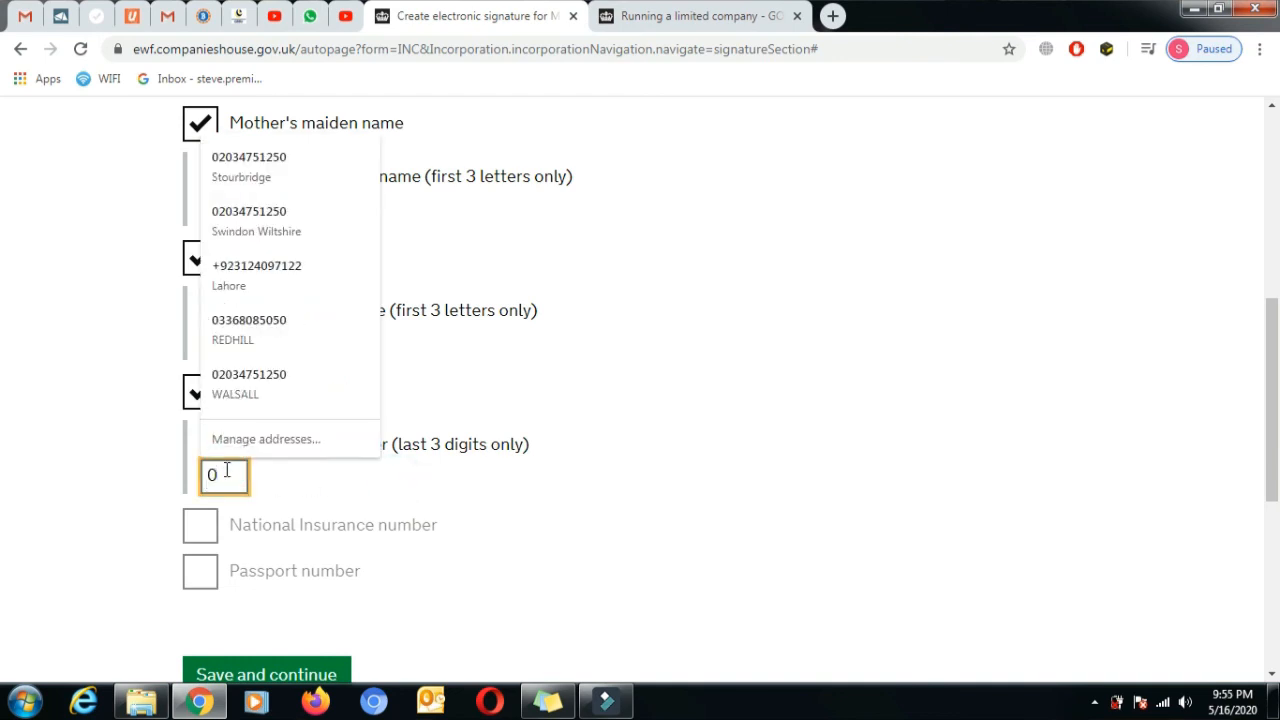
pyautogui.press('BackSpace')
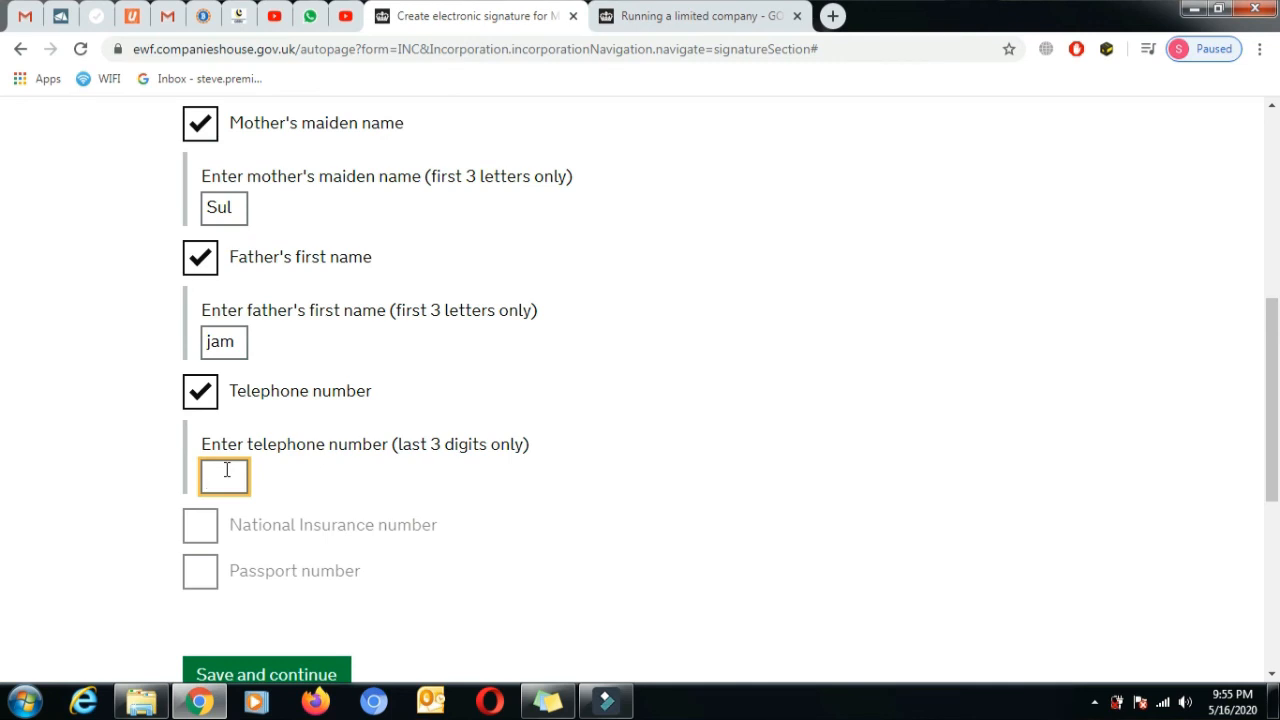
pyautogui.scroll(-1, 1165, 473)
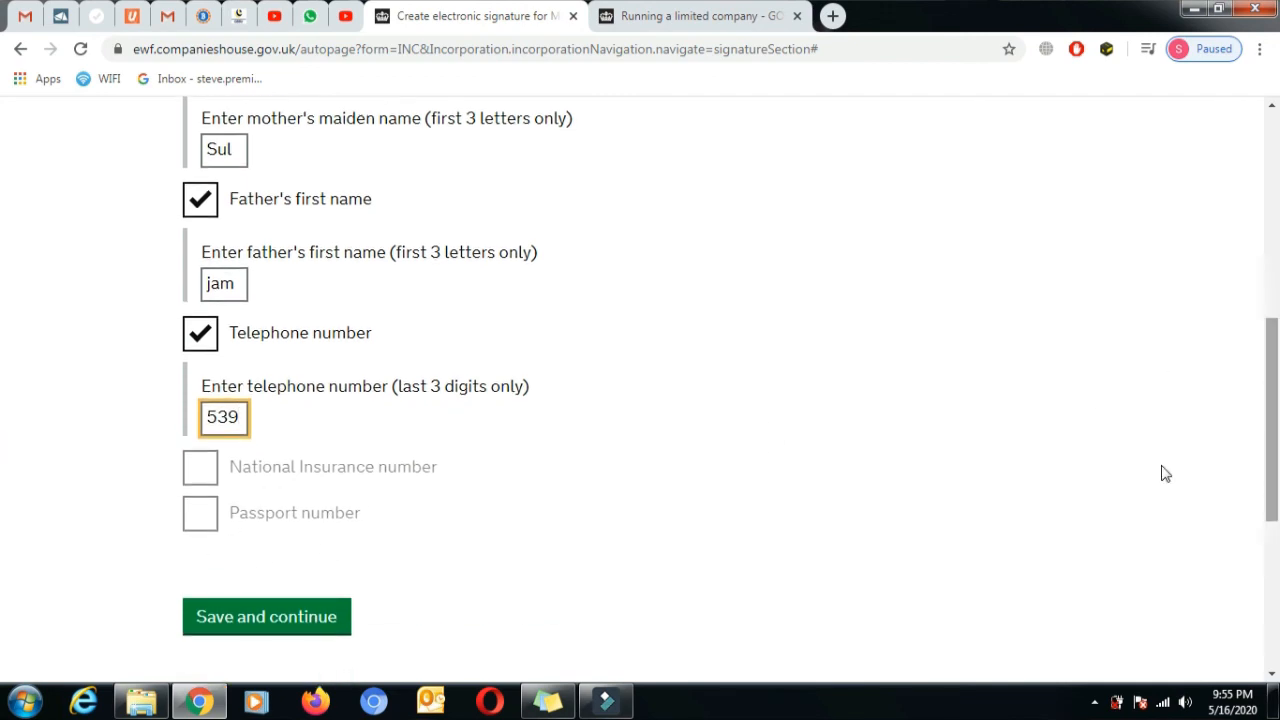
pyautogui.click(256, 617)
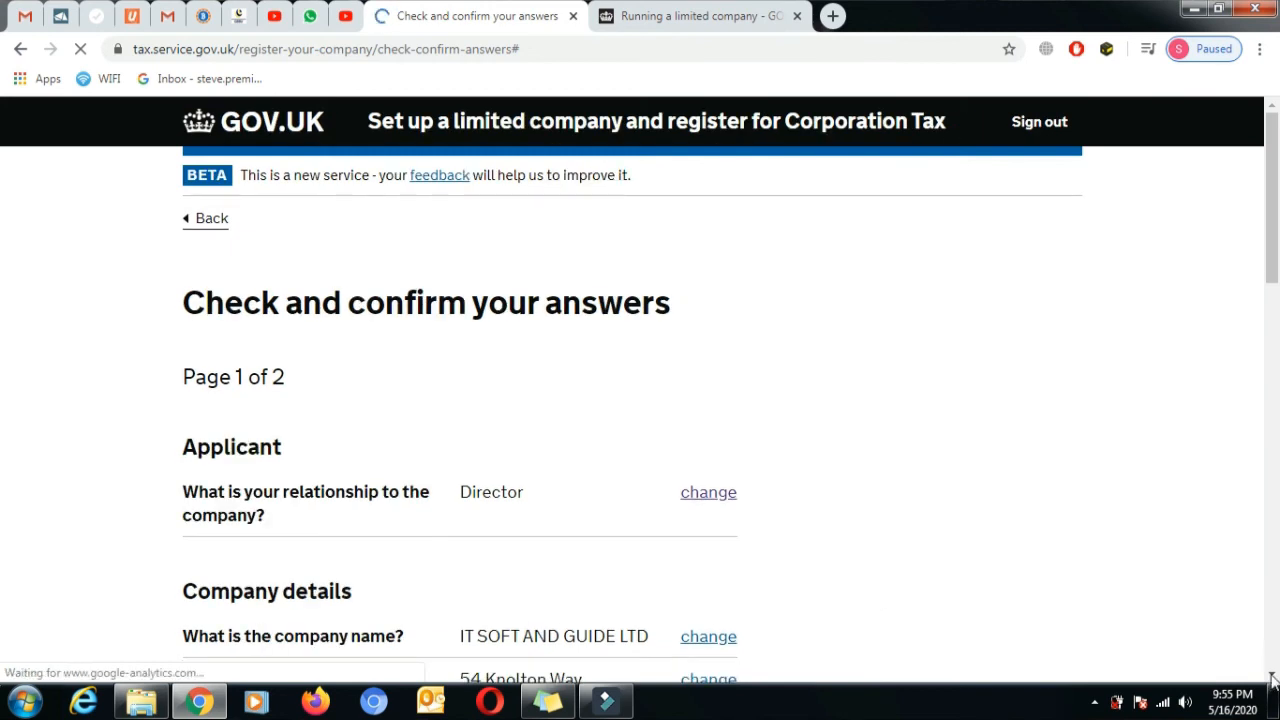
# - Scroll through the registration answers and confirm them
pyautogui.click(1272, 677)
pyautogui.moveTo(1272, 677); pyautogui.dragTo(1272, 677)
pyautogui.click(1272, 677)
pyautogui.click(263, 486)
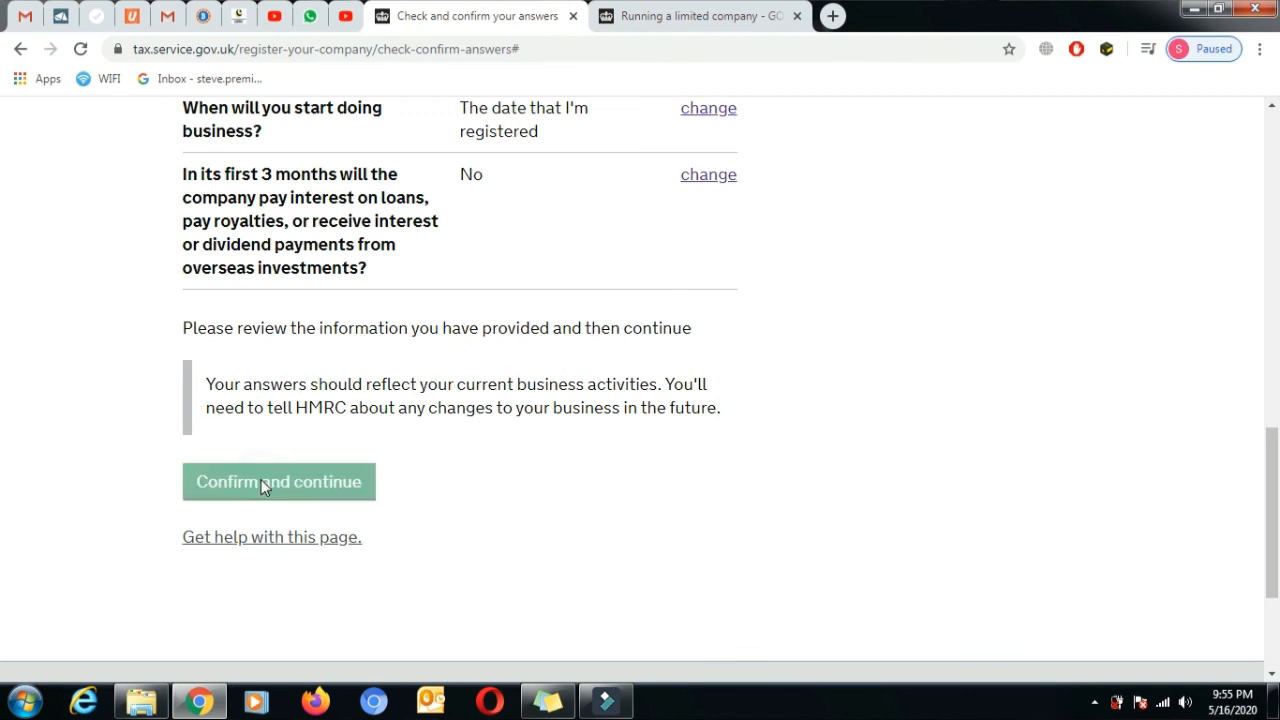